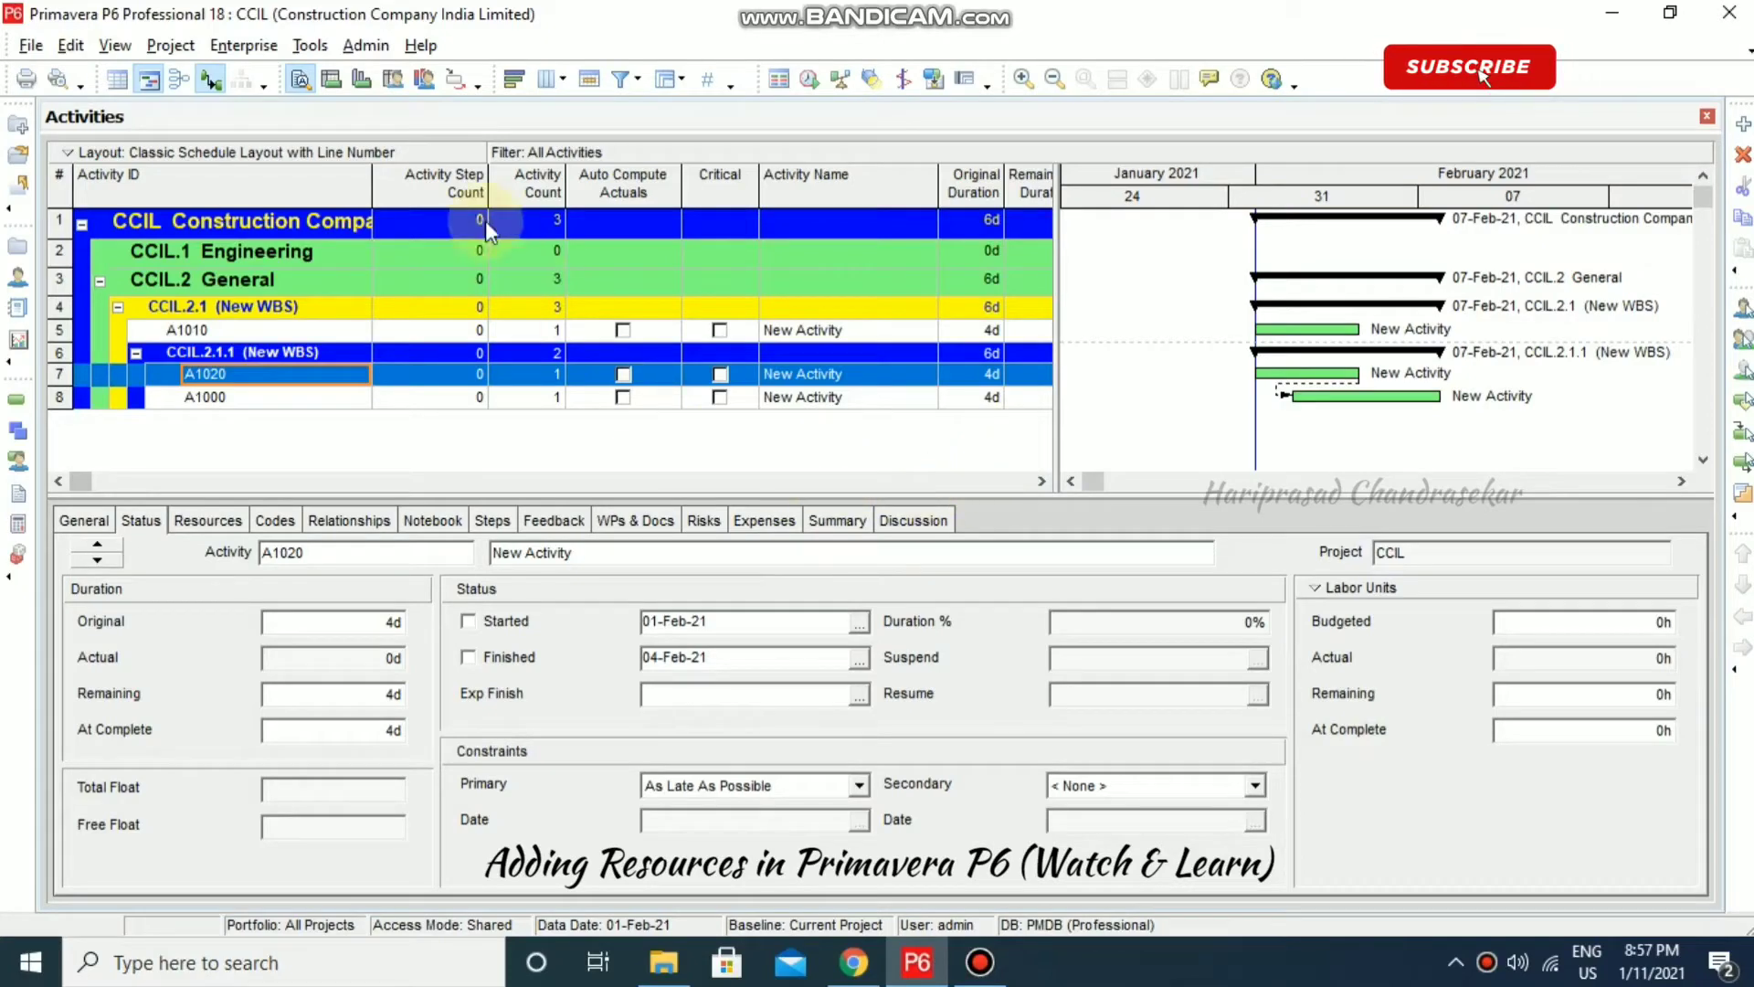
Open the enterprise-level Resources list.
left_click(259, 48)
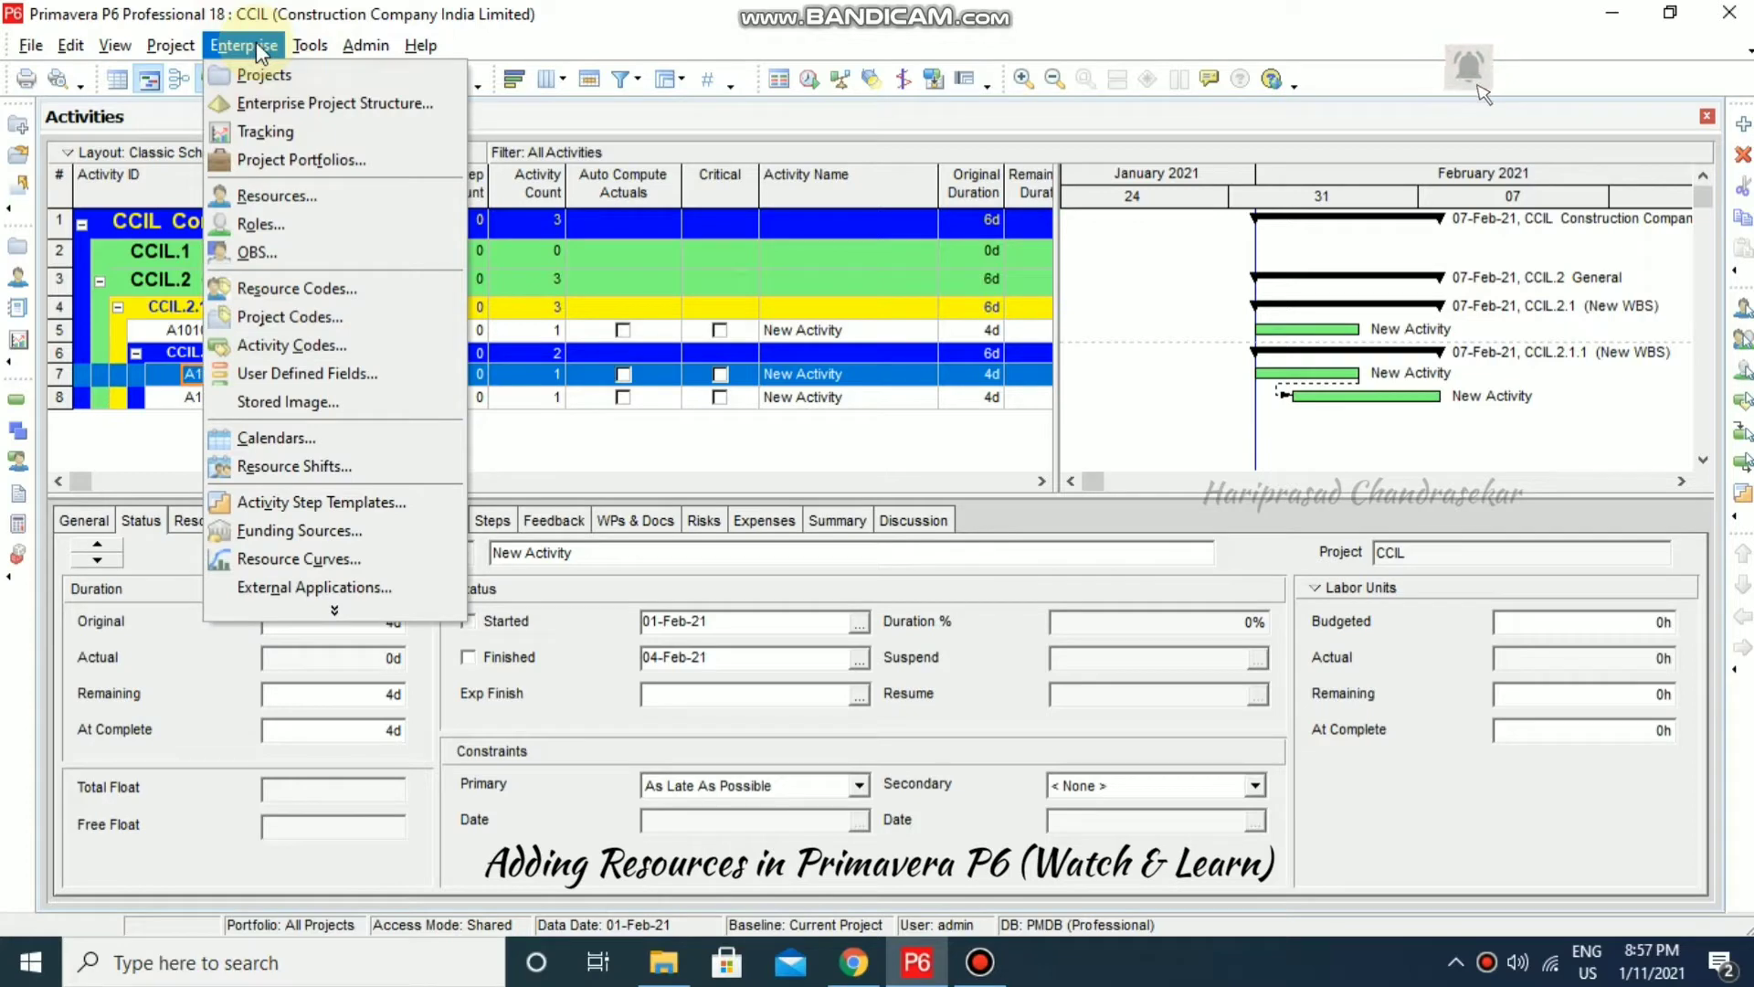
left_click(289, 196)
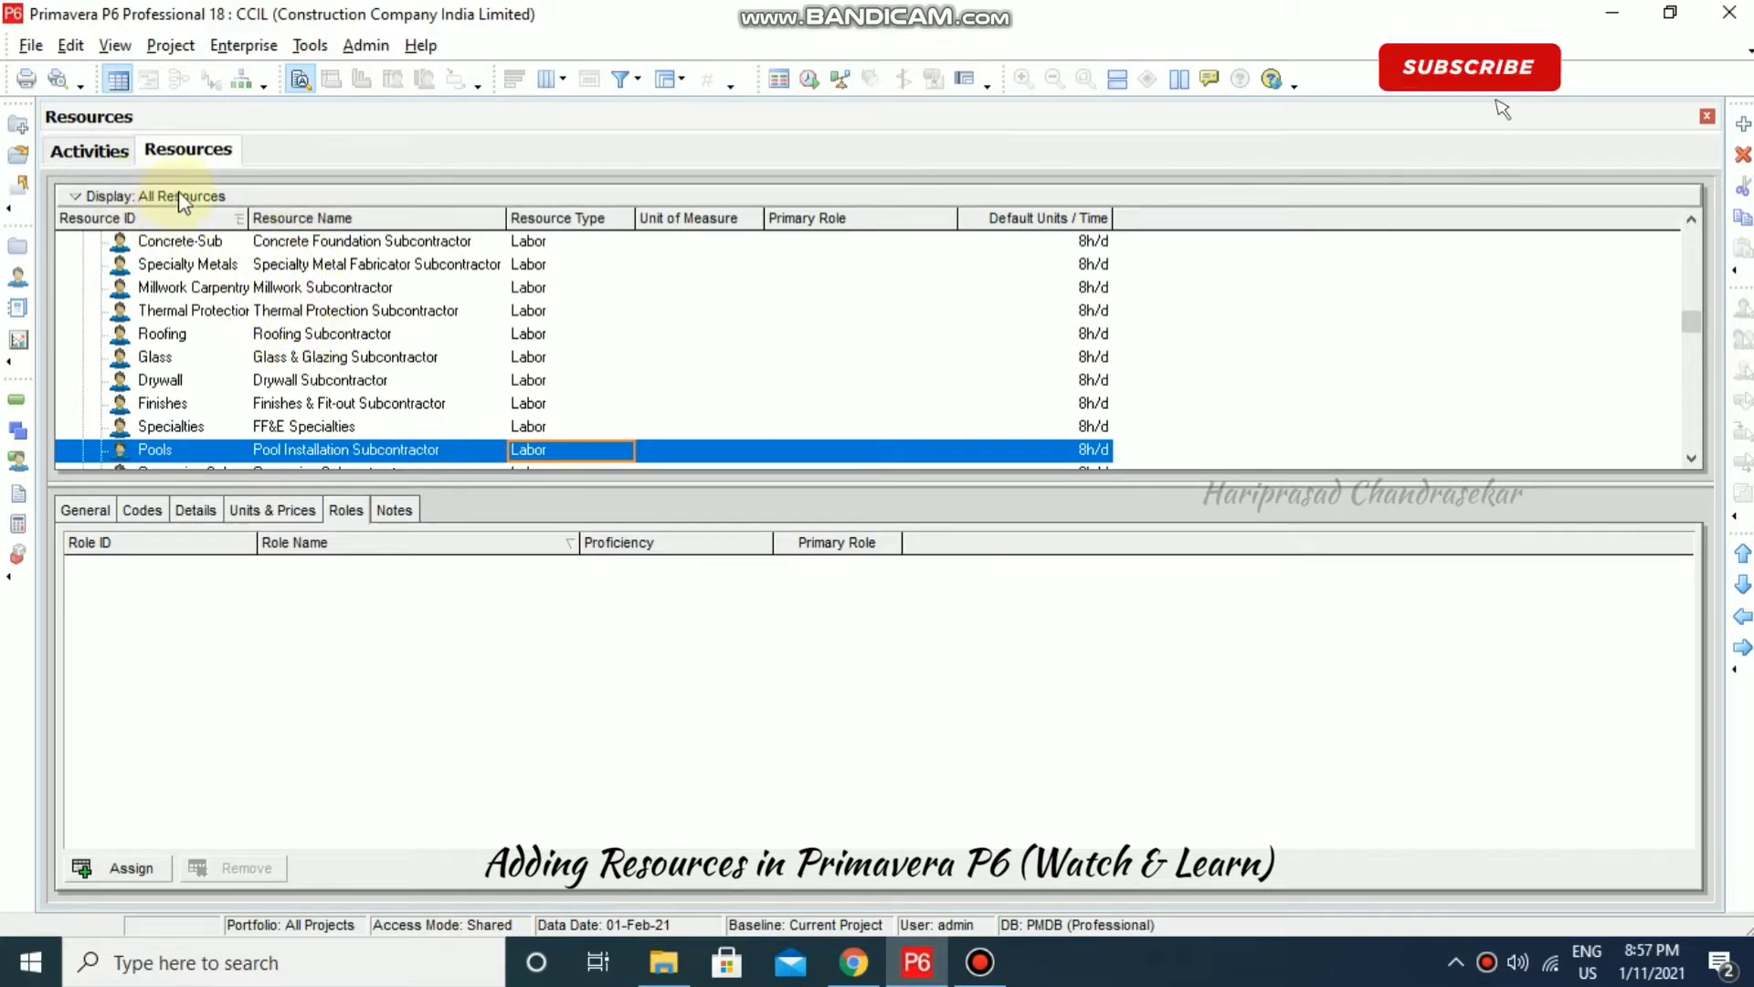
View the resource hierarchy as a chart, check its arrangement options, and return to the table view.
left_click(77, 196)
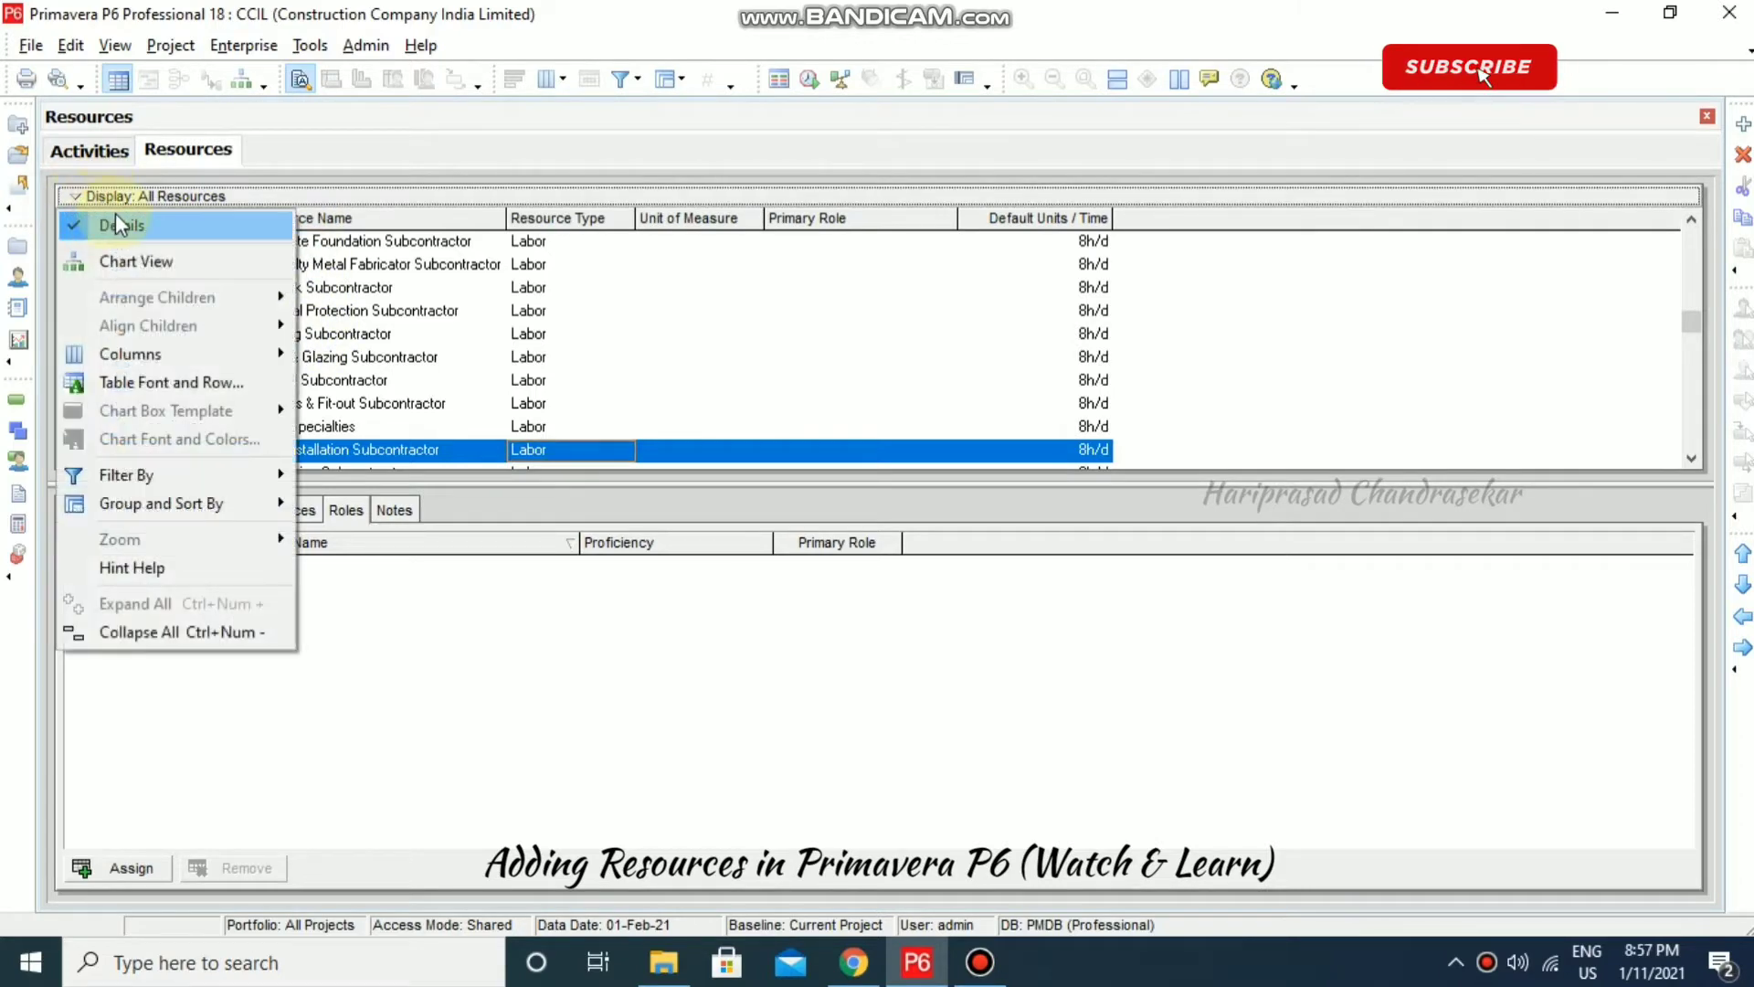
left_click(155, 263)
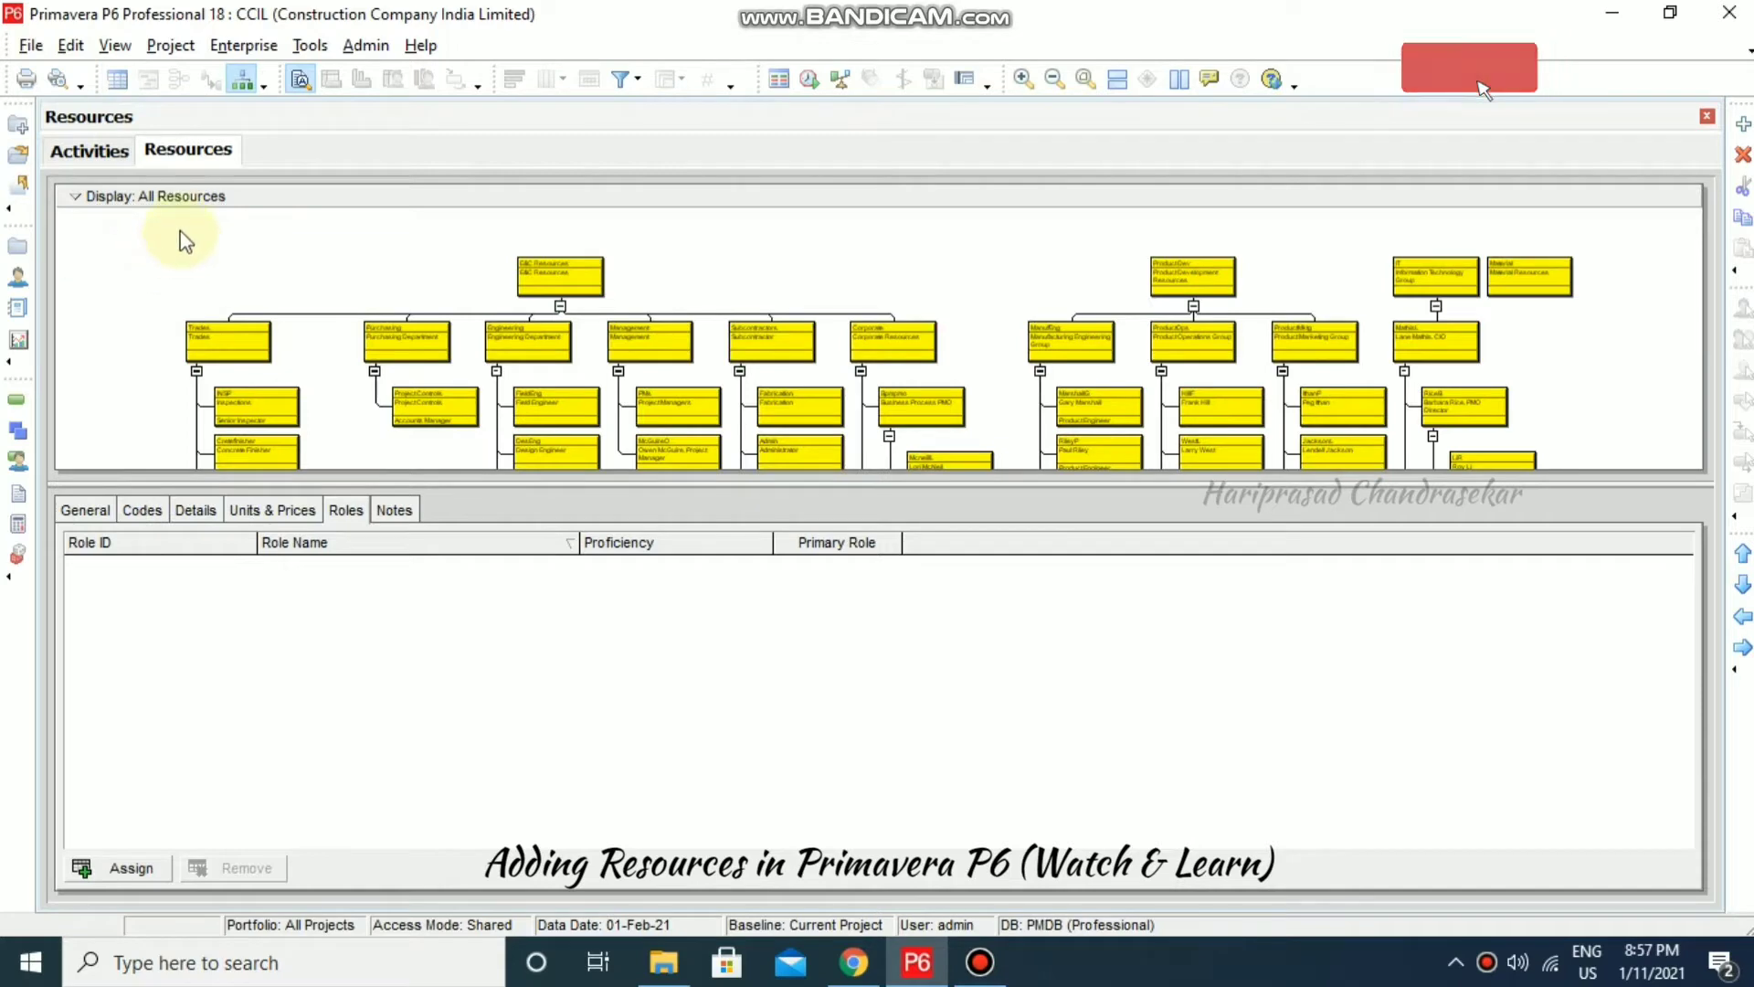
left_click(85, 197)
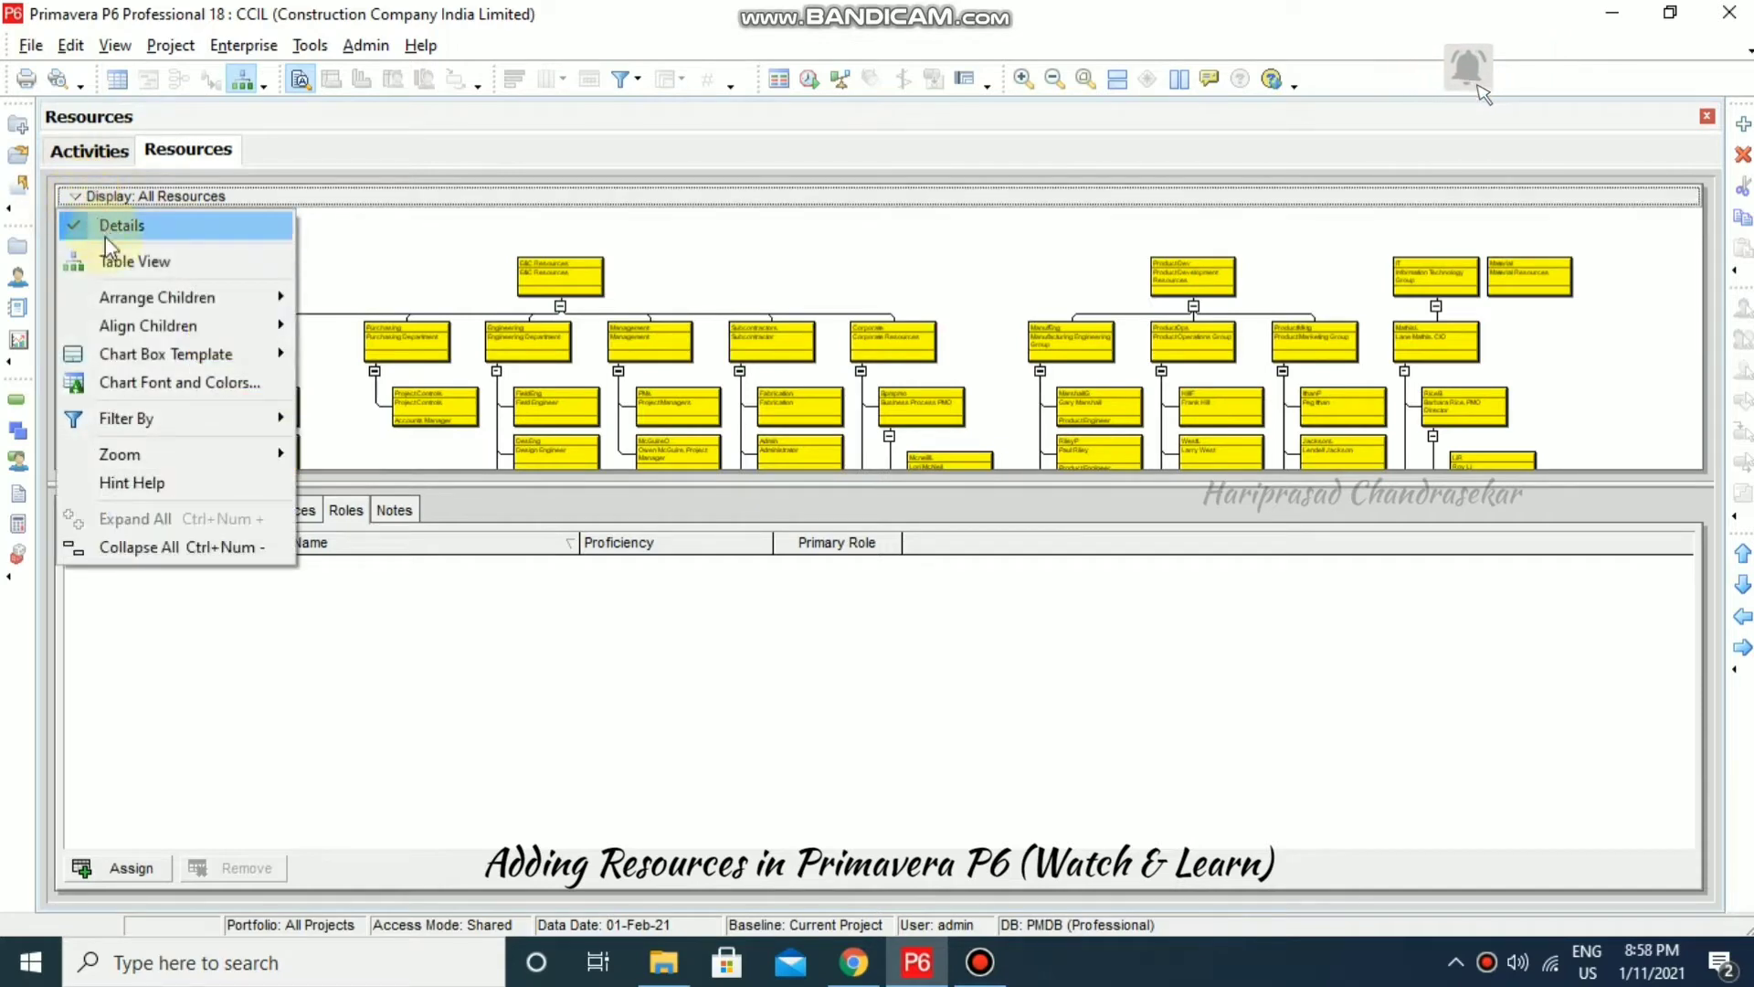
mouse_move(235, 296)
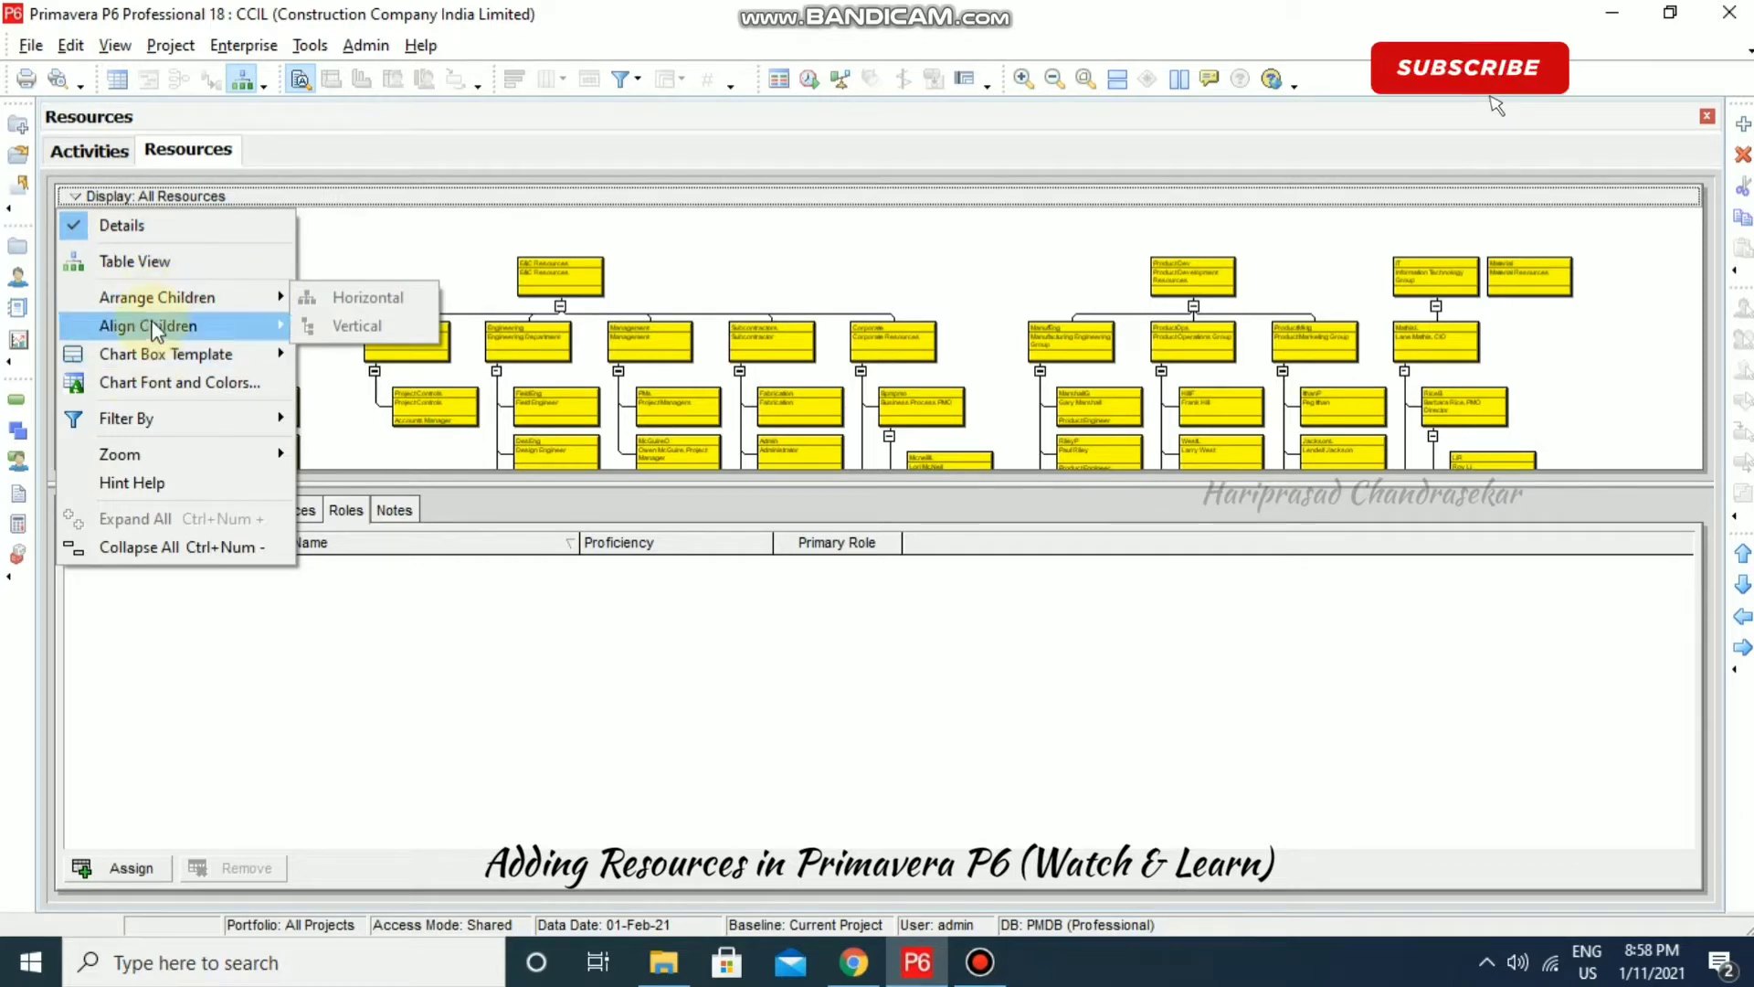
left_click(151, 260)
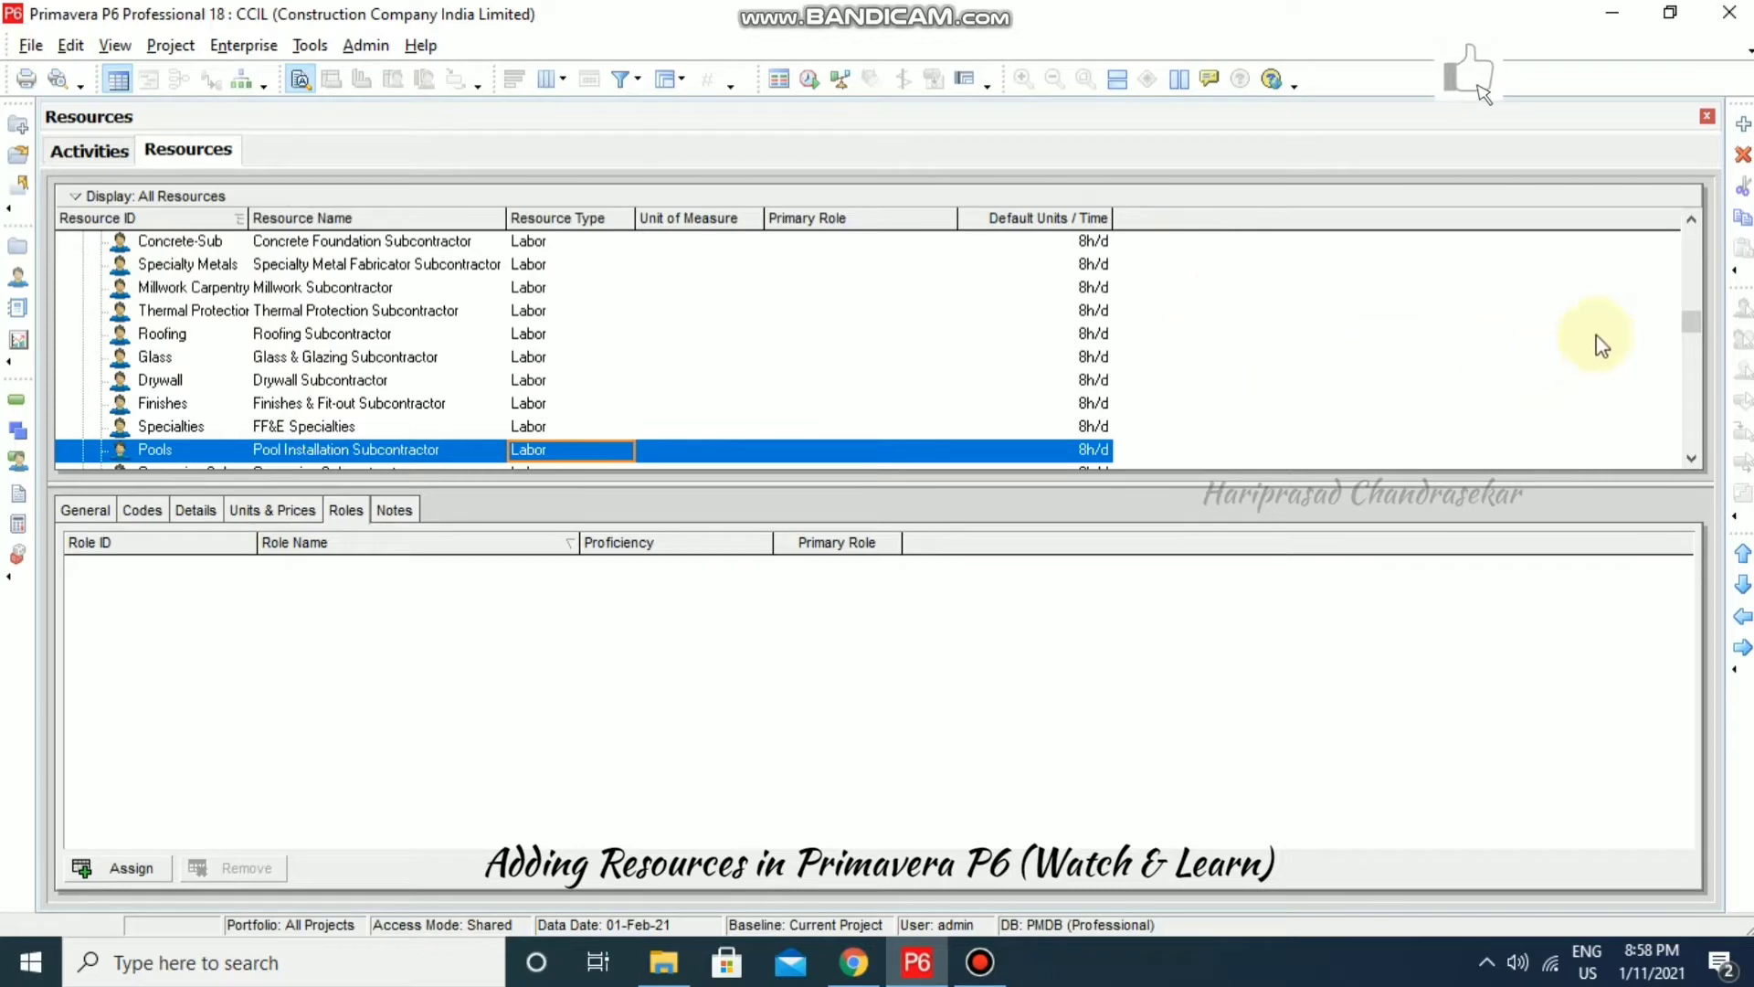
Collapse the top-level E&C Resources, Product Dev and IT groups in the resource table.
left_click_drag(1696, 316, 1699, 212)
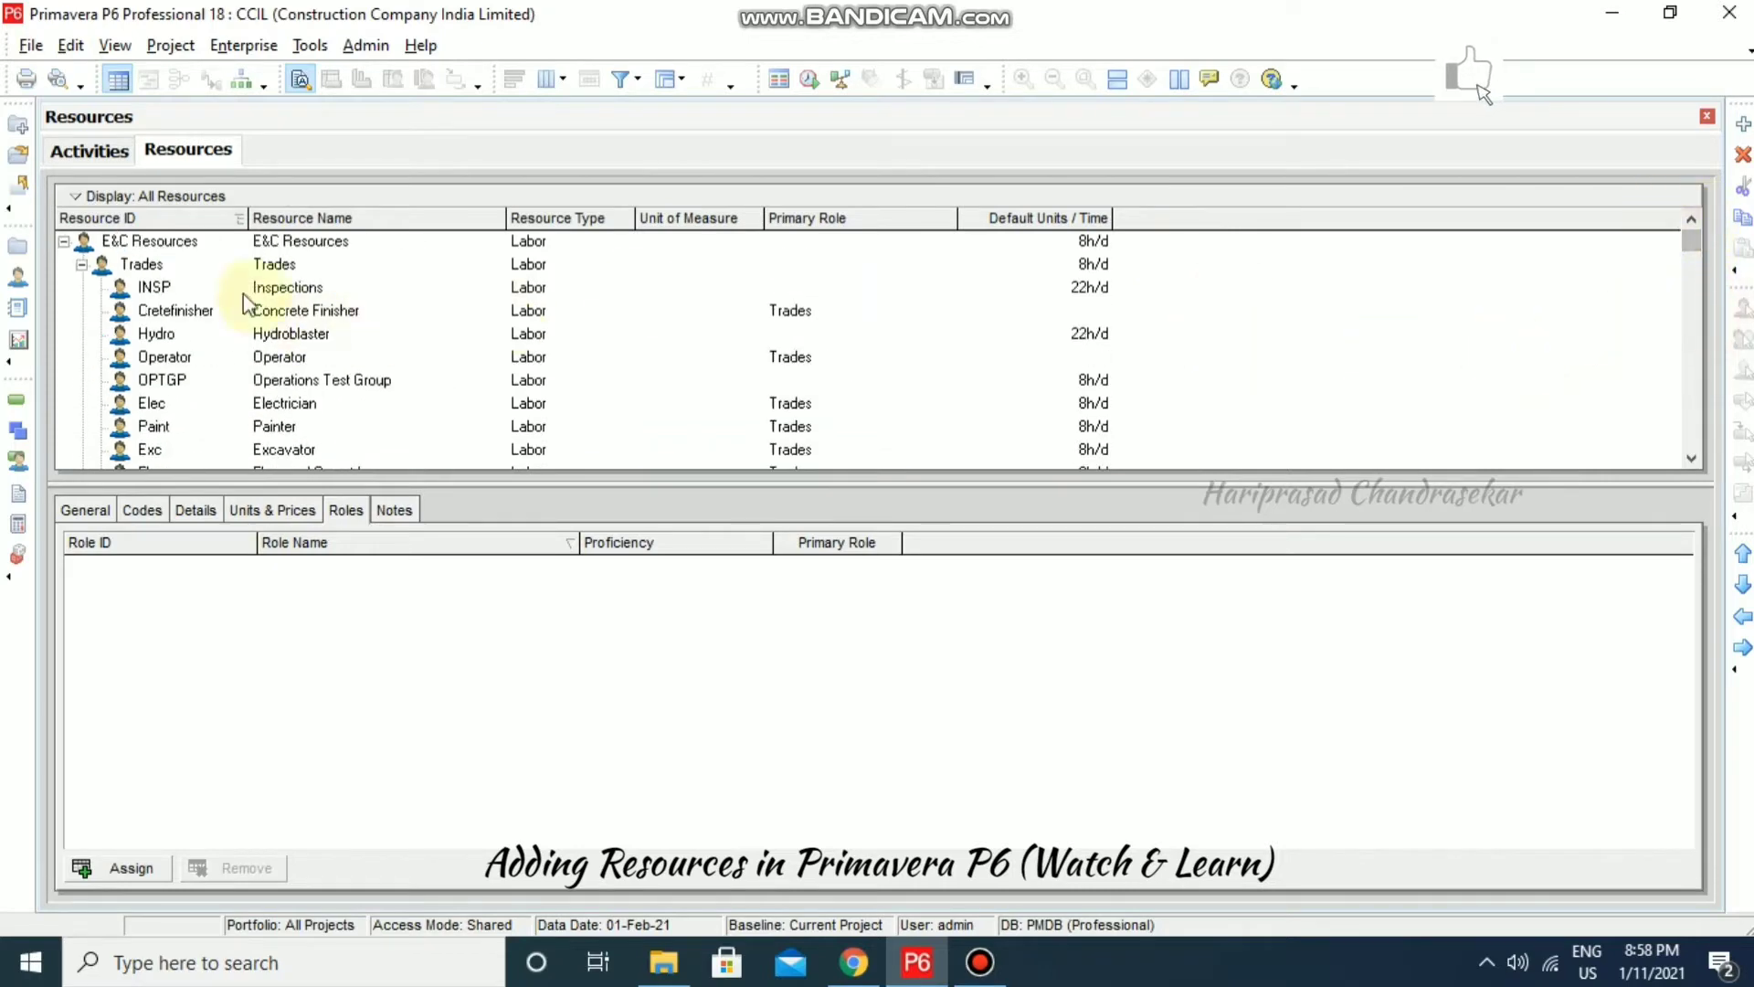
left_click(64, 242)
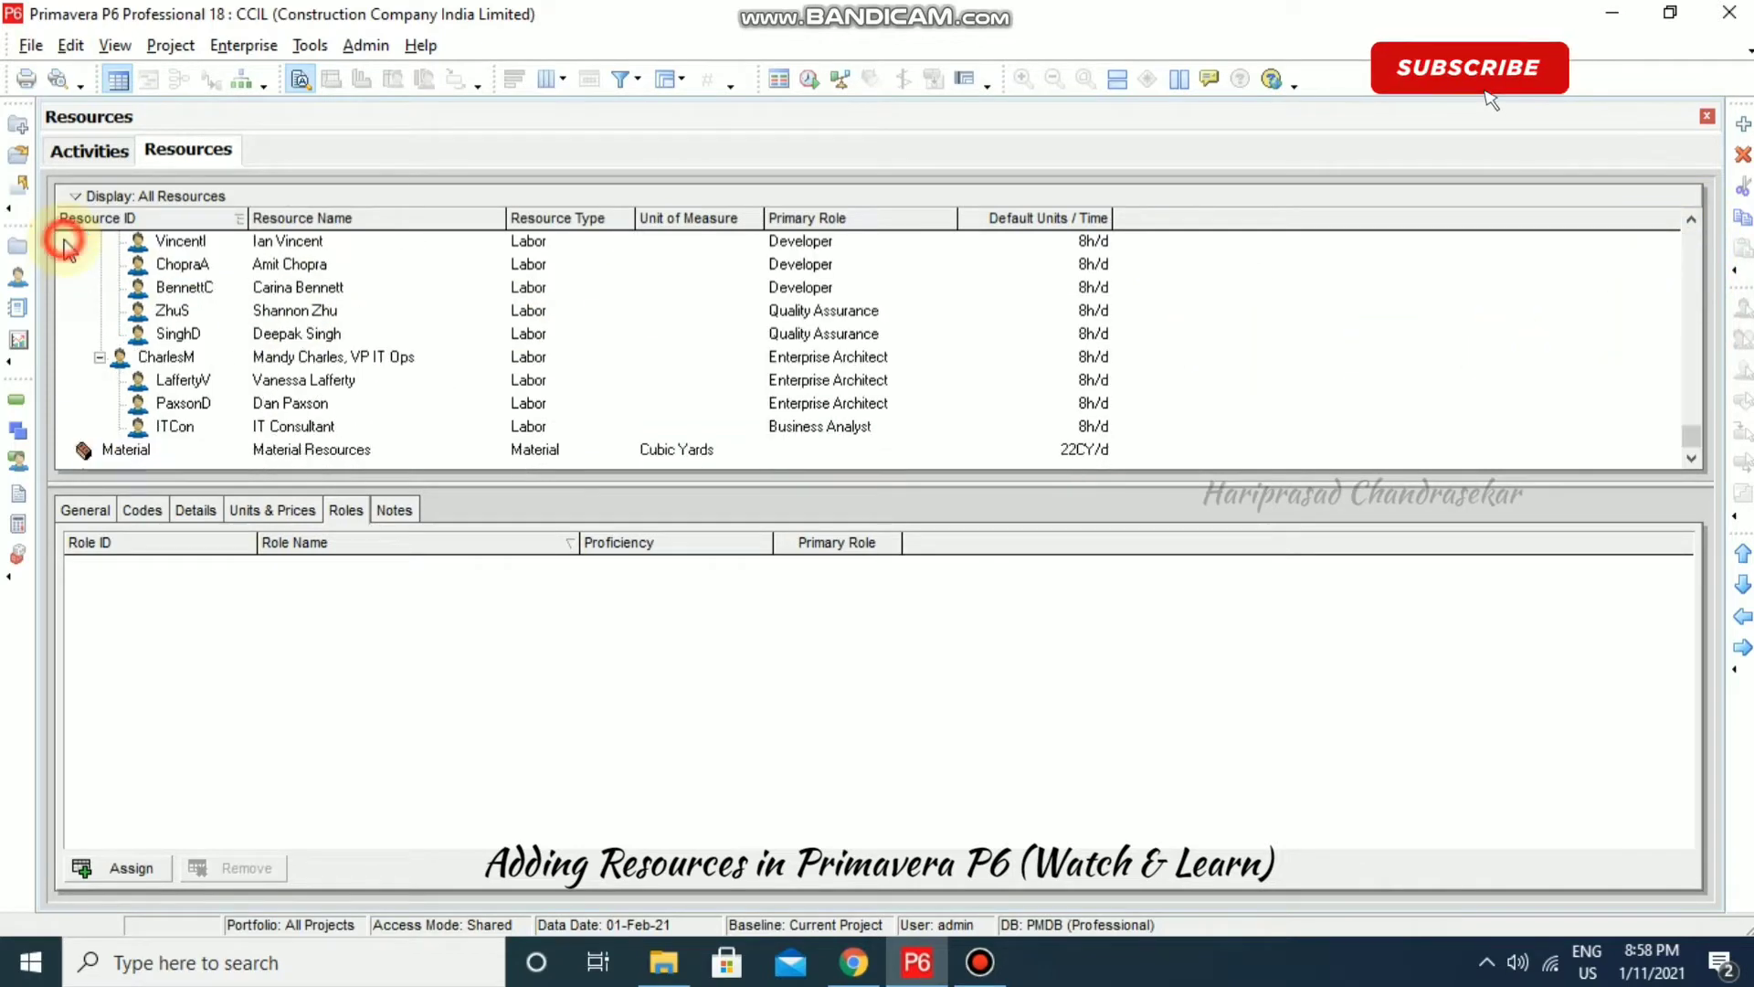
left_click(64, 264)
left_click(64, 287)
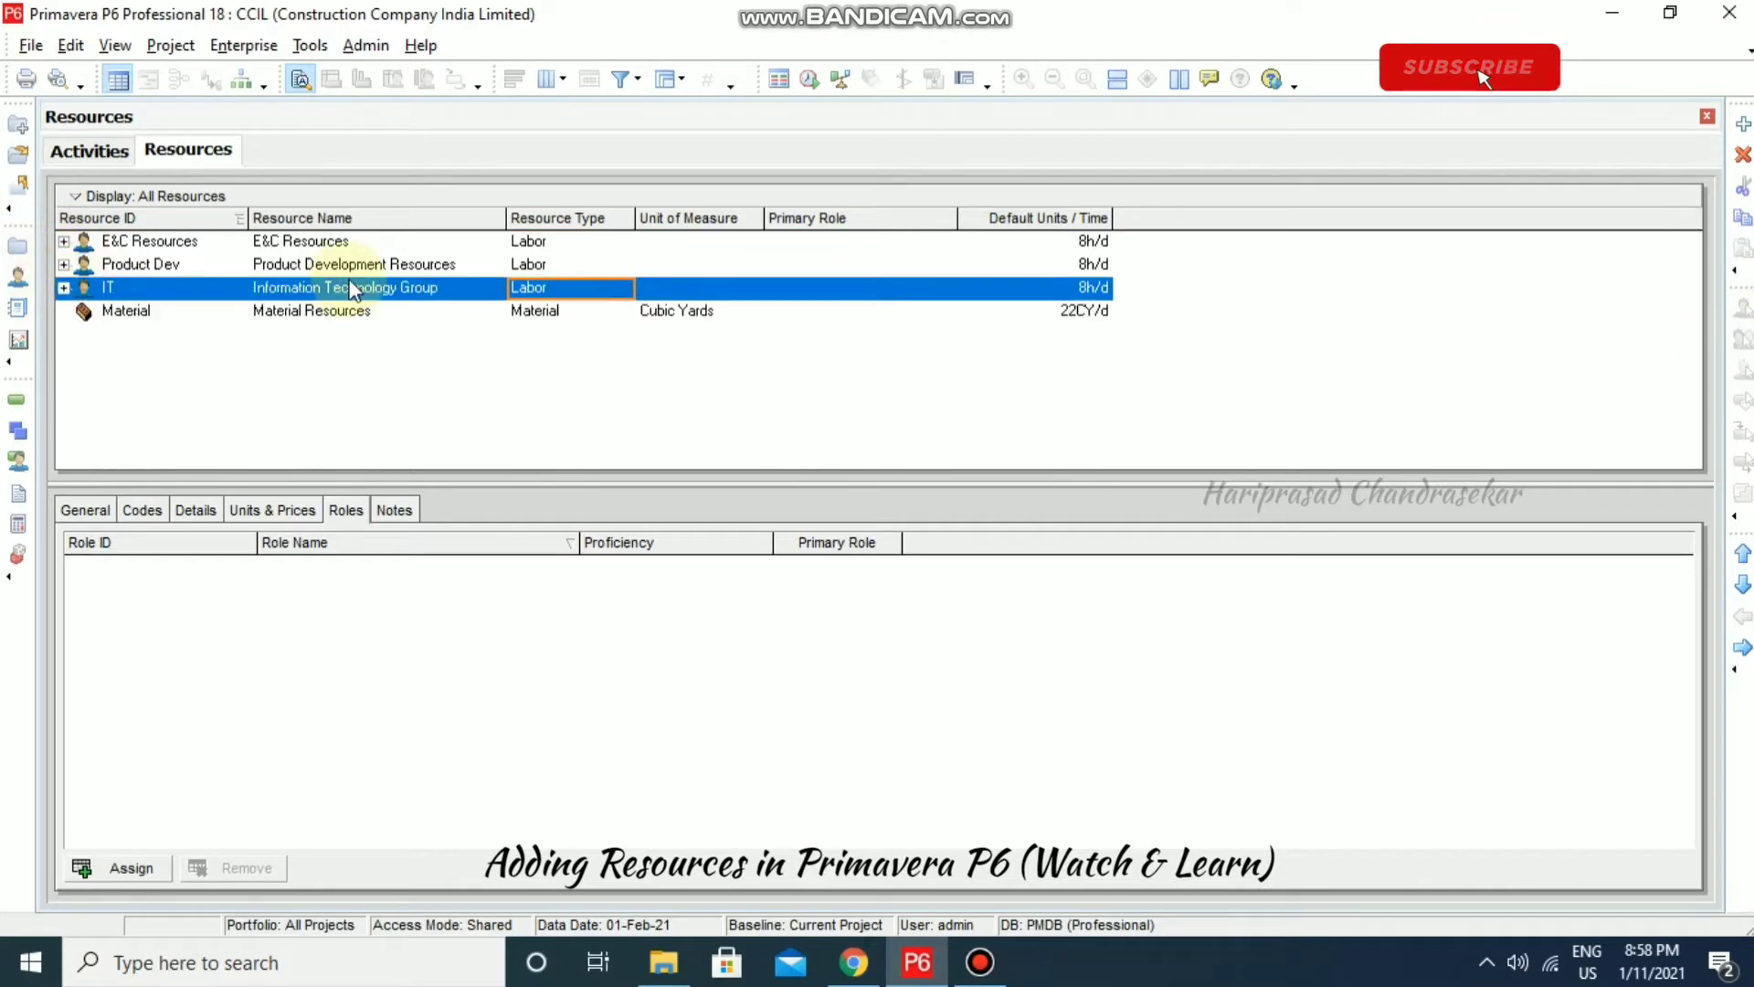
Add a resource under Material with ID A1 and name Person1, and disable the New Resource Wizard for future additions.
left_click(149, 310)
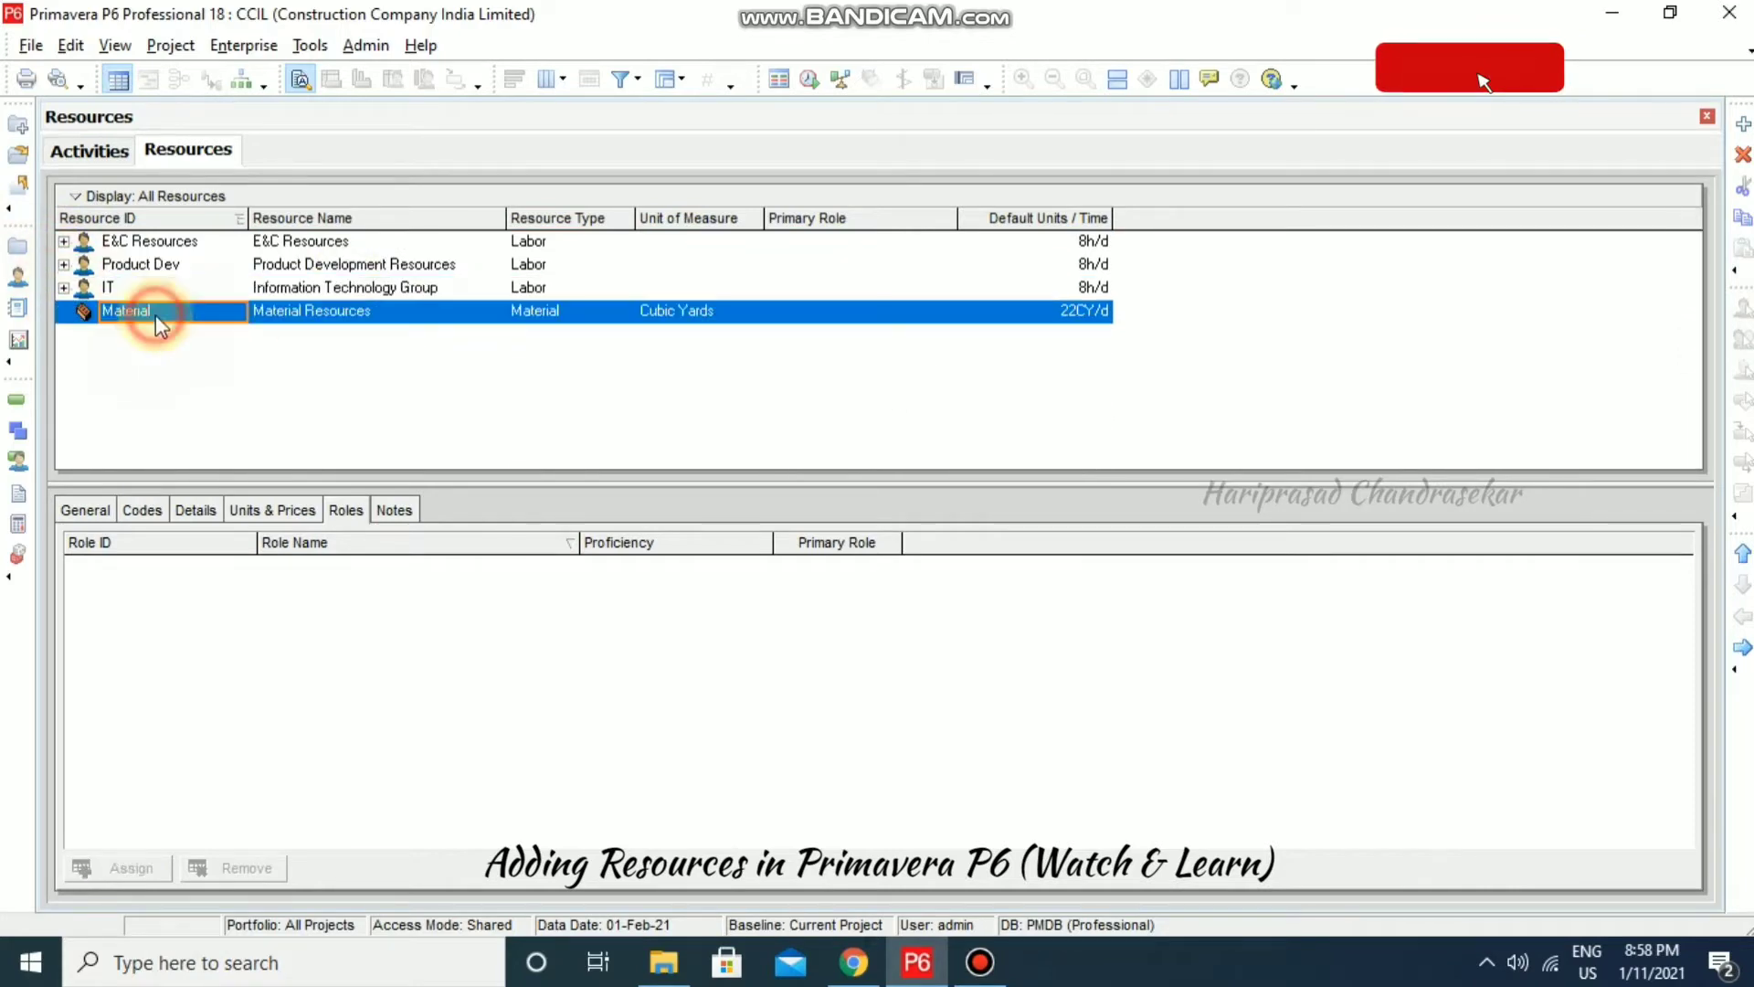
left_click(1743, 125)
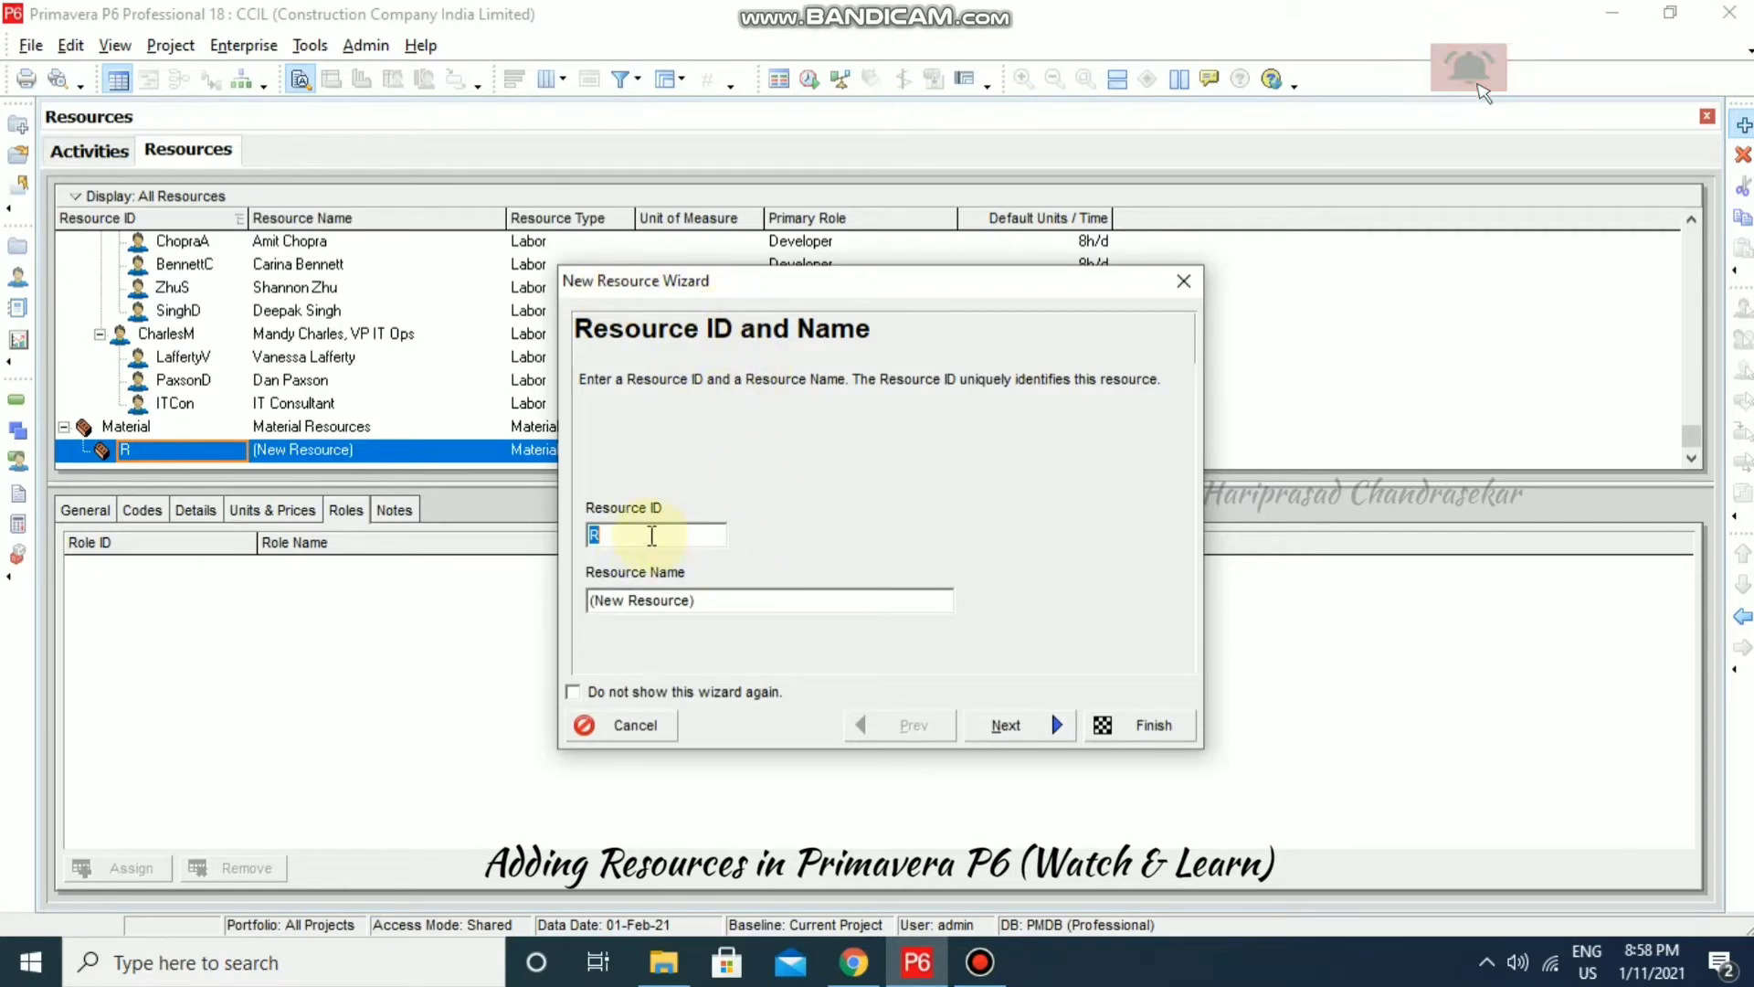
type("A")
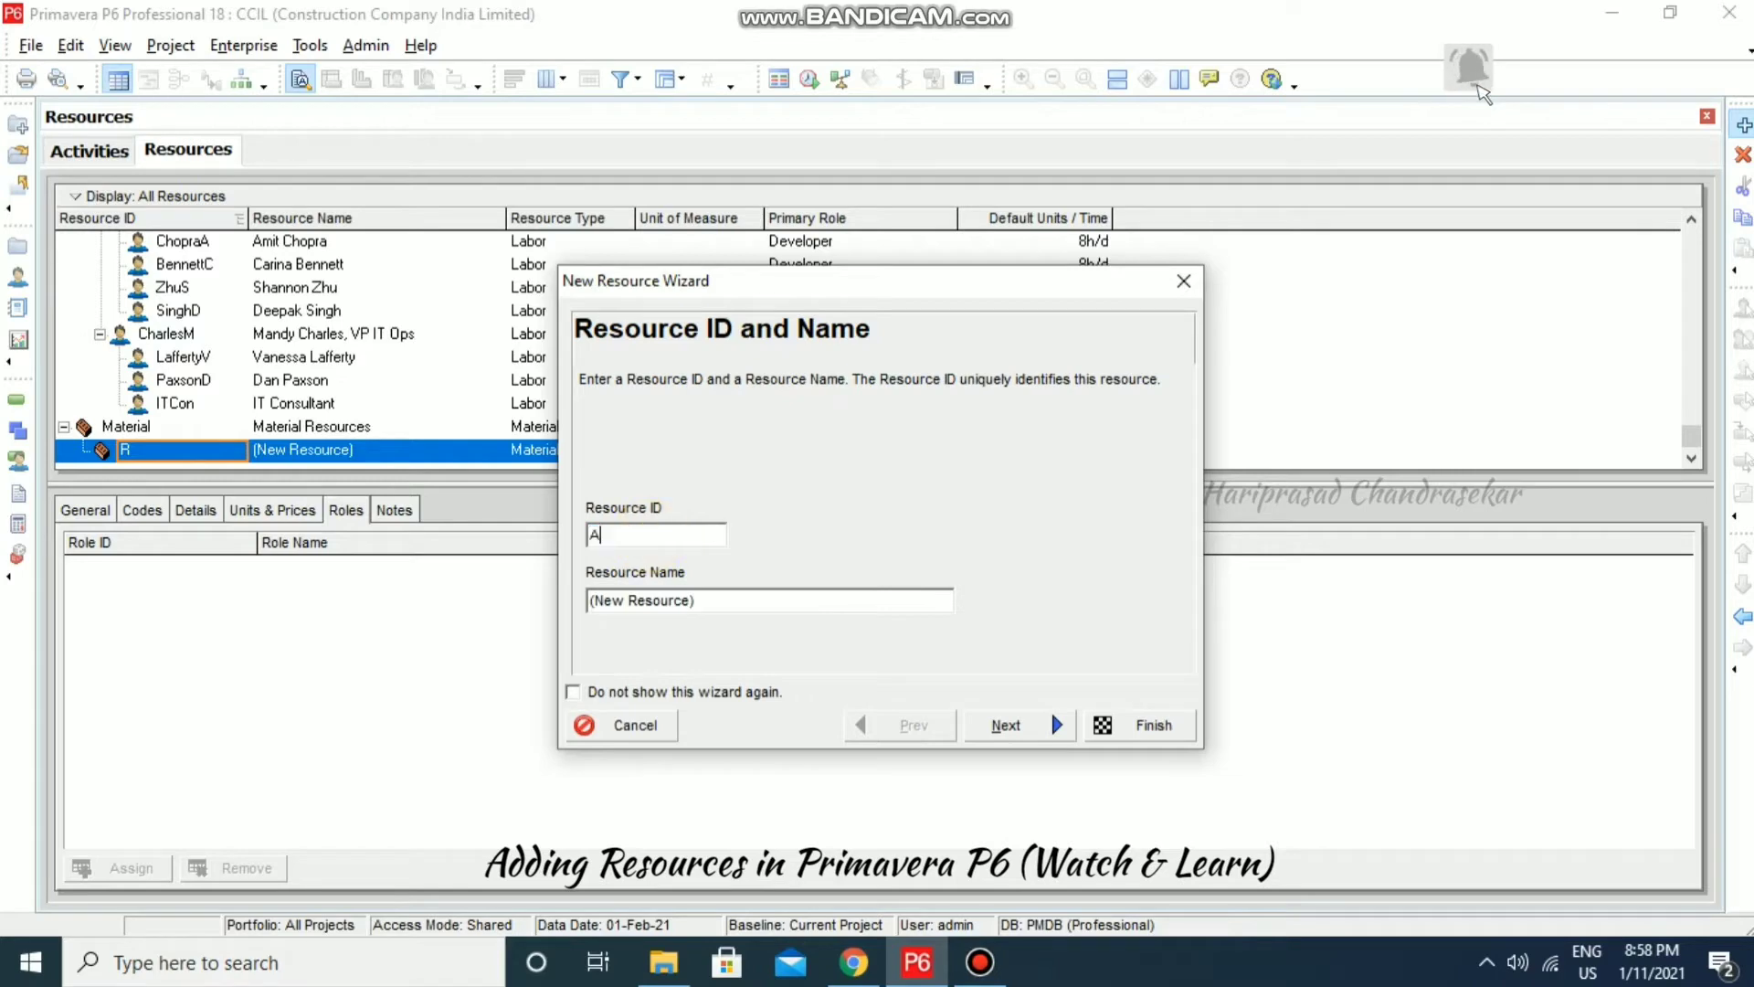
type("1")
key("Tab")
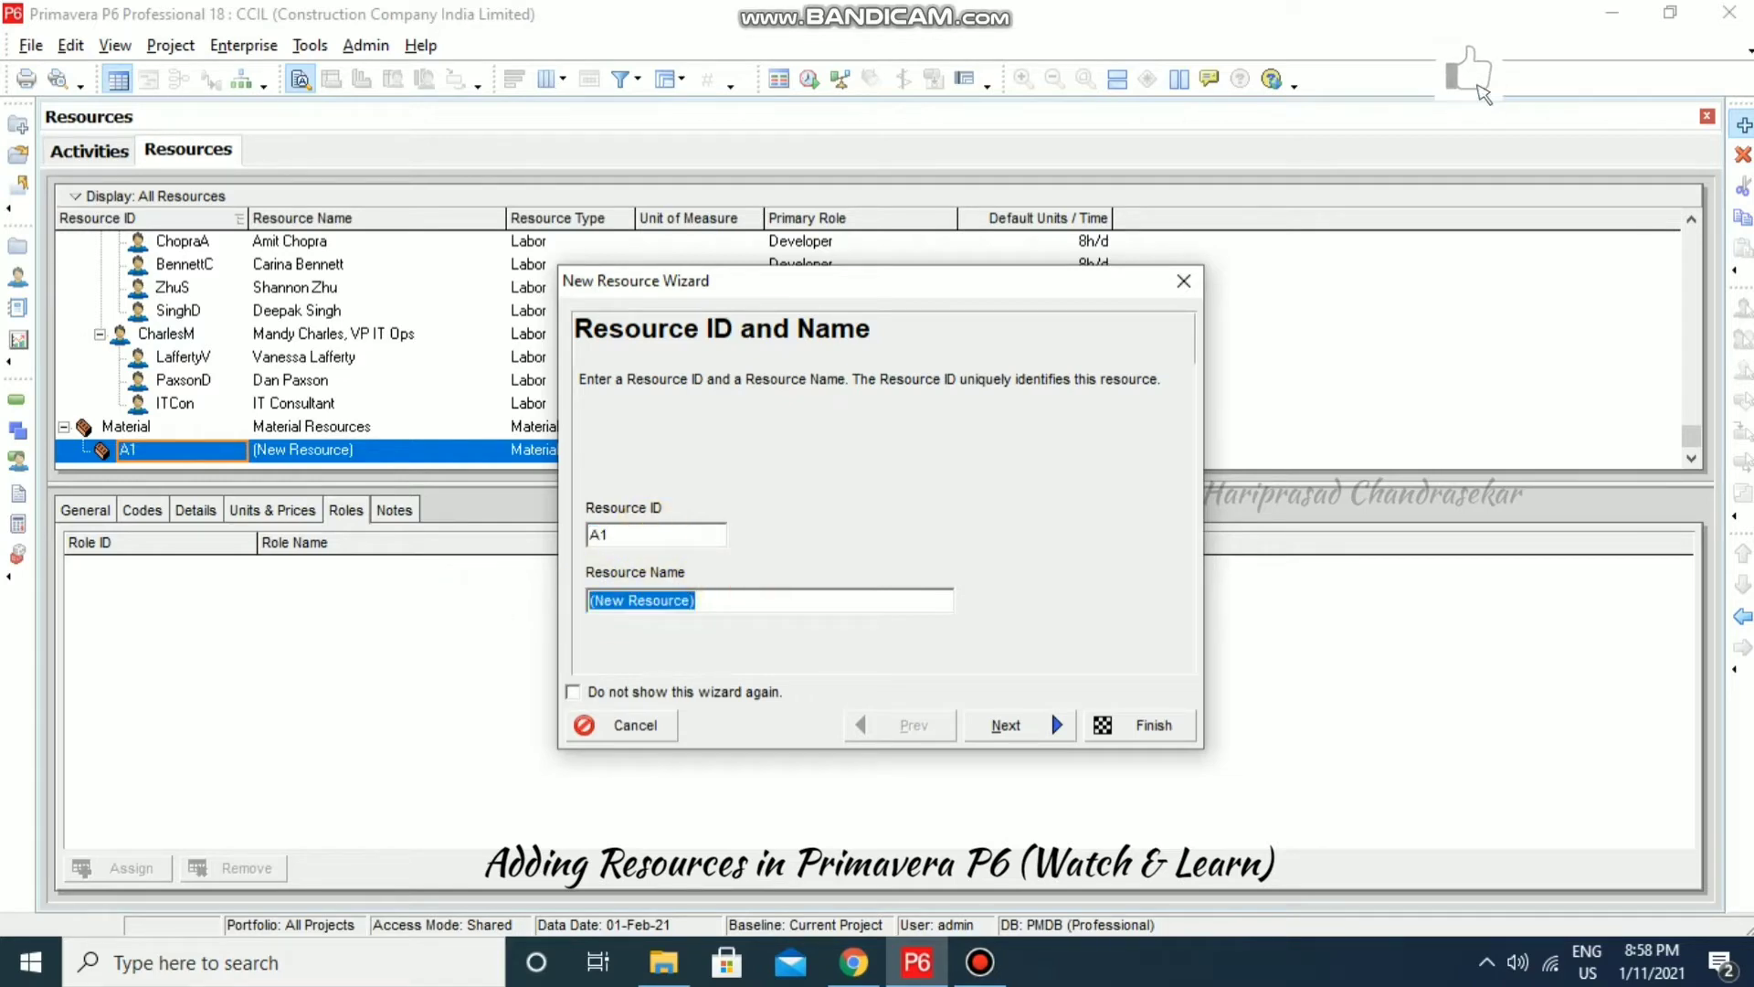
type("Person")
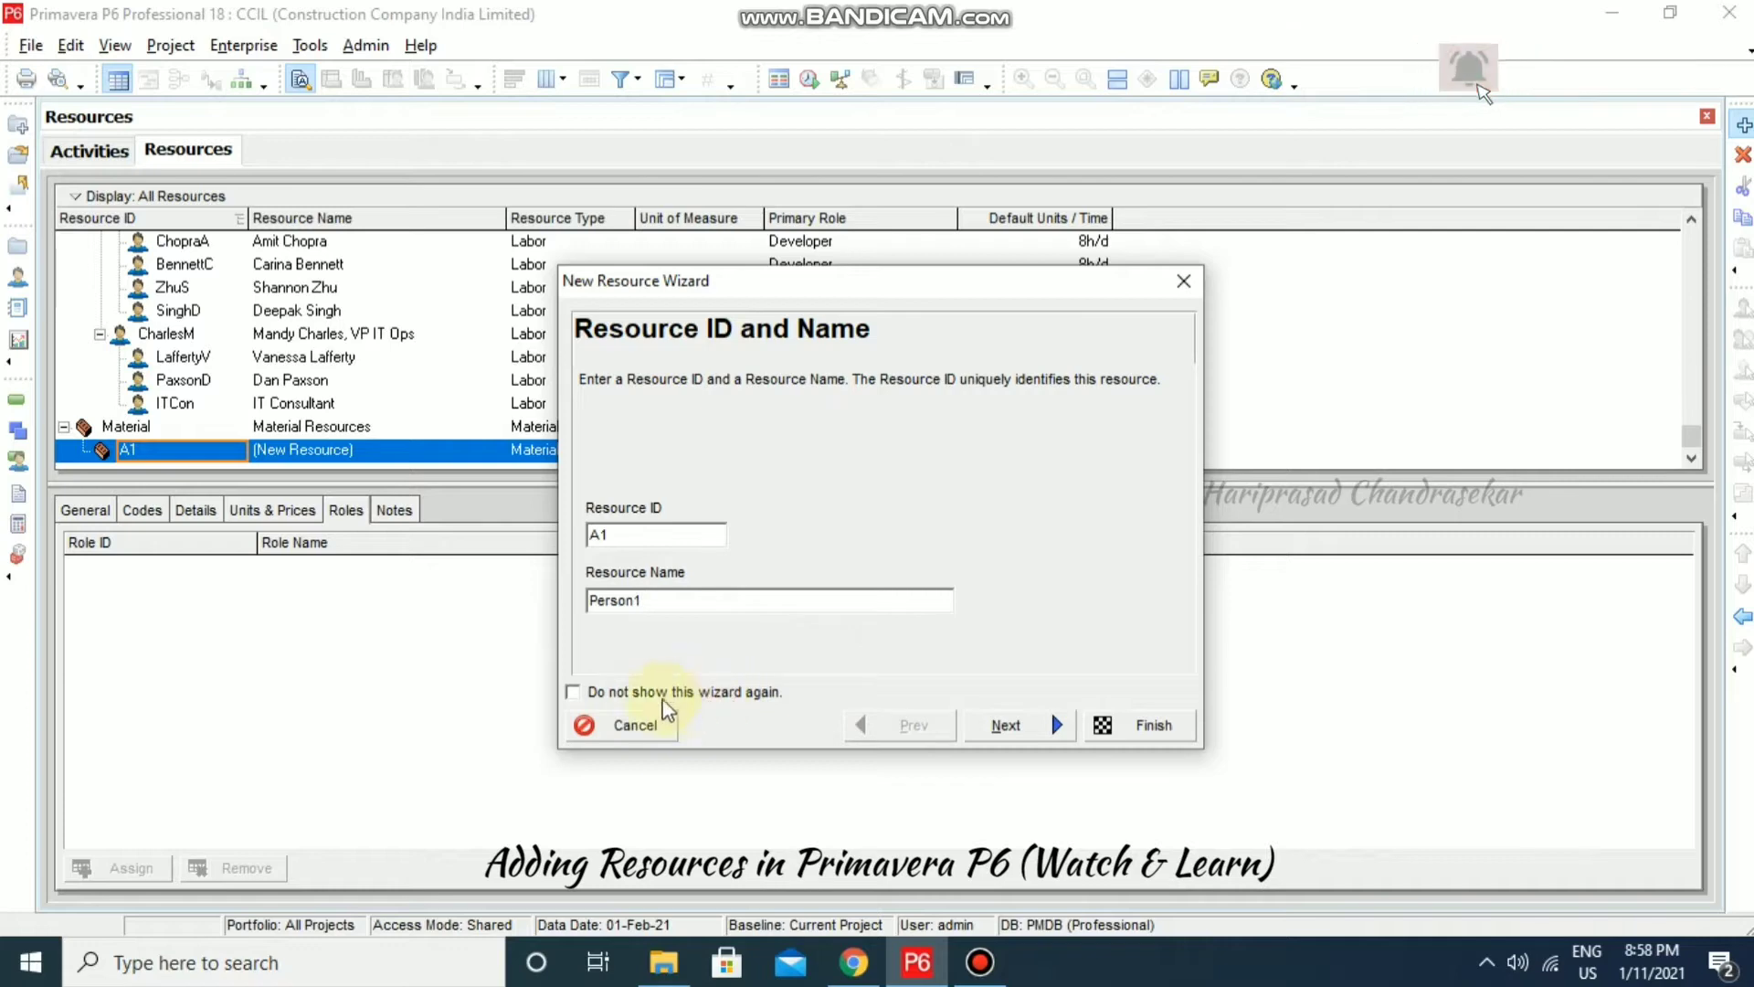
left_click(687, 702)
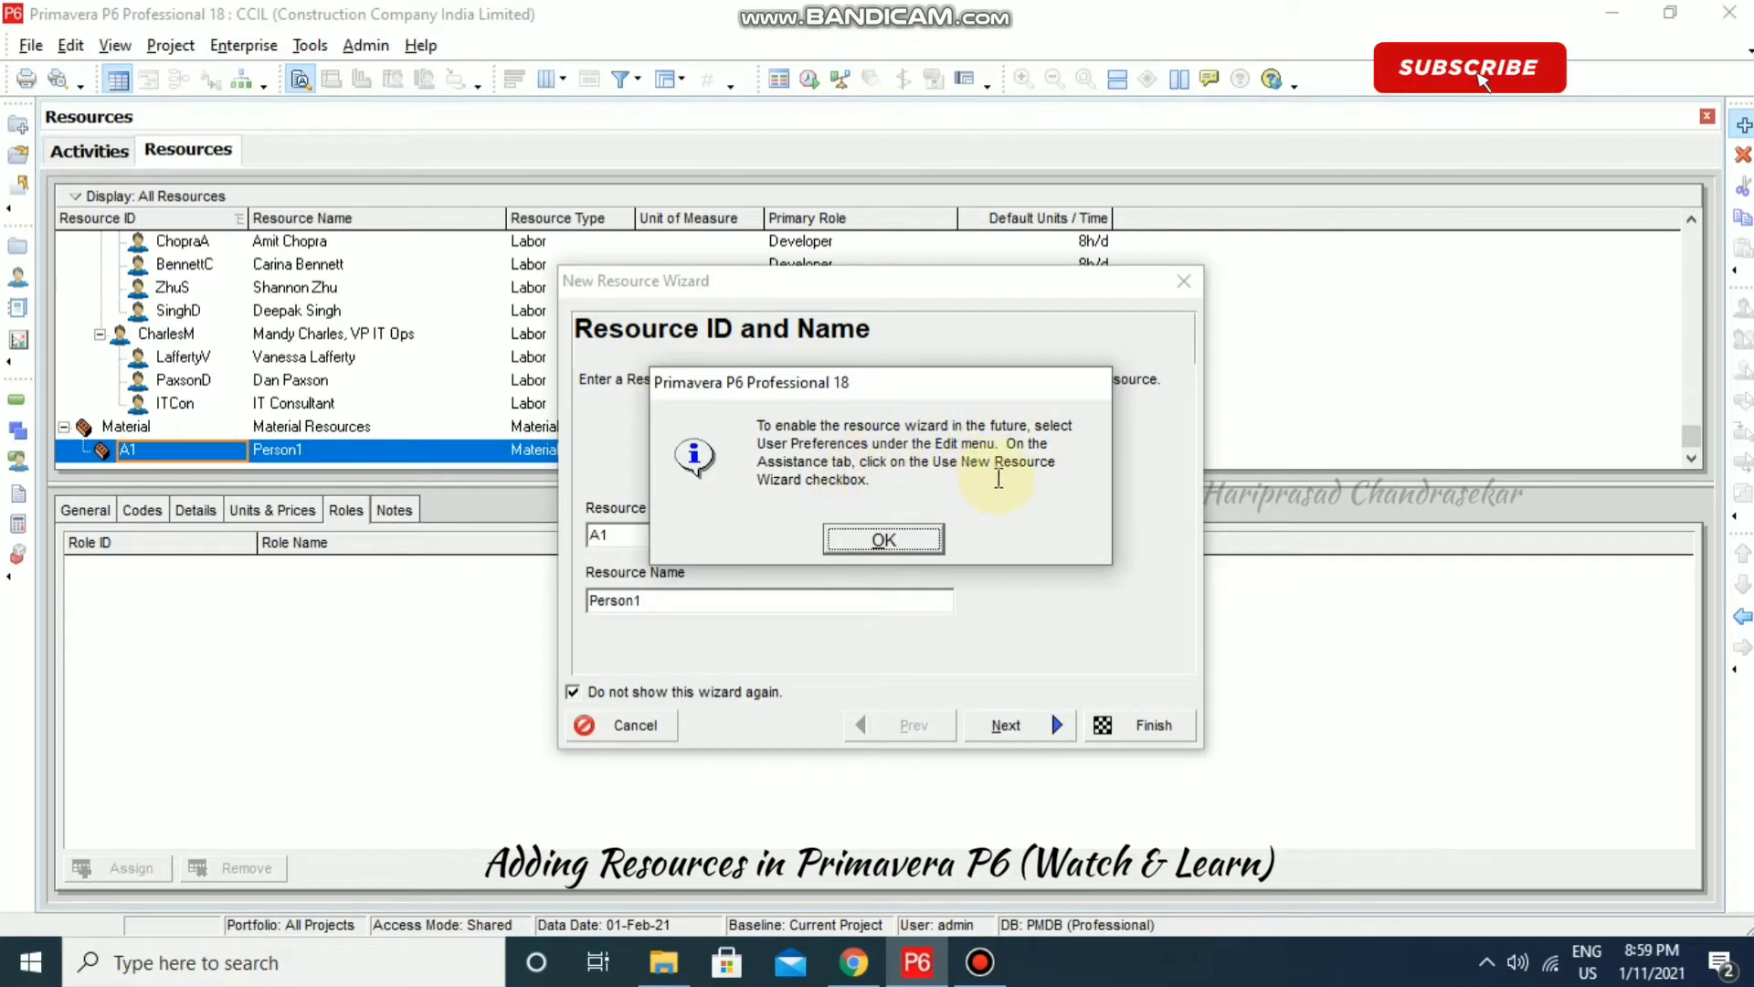
left_click(904, 543)
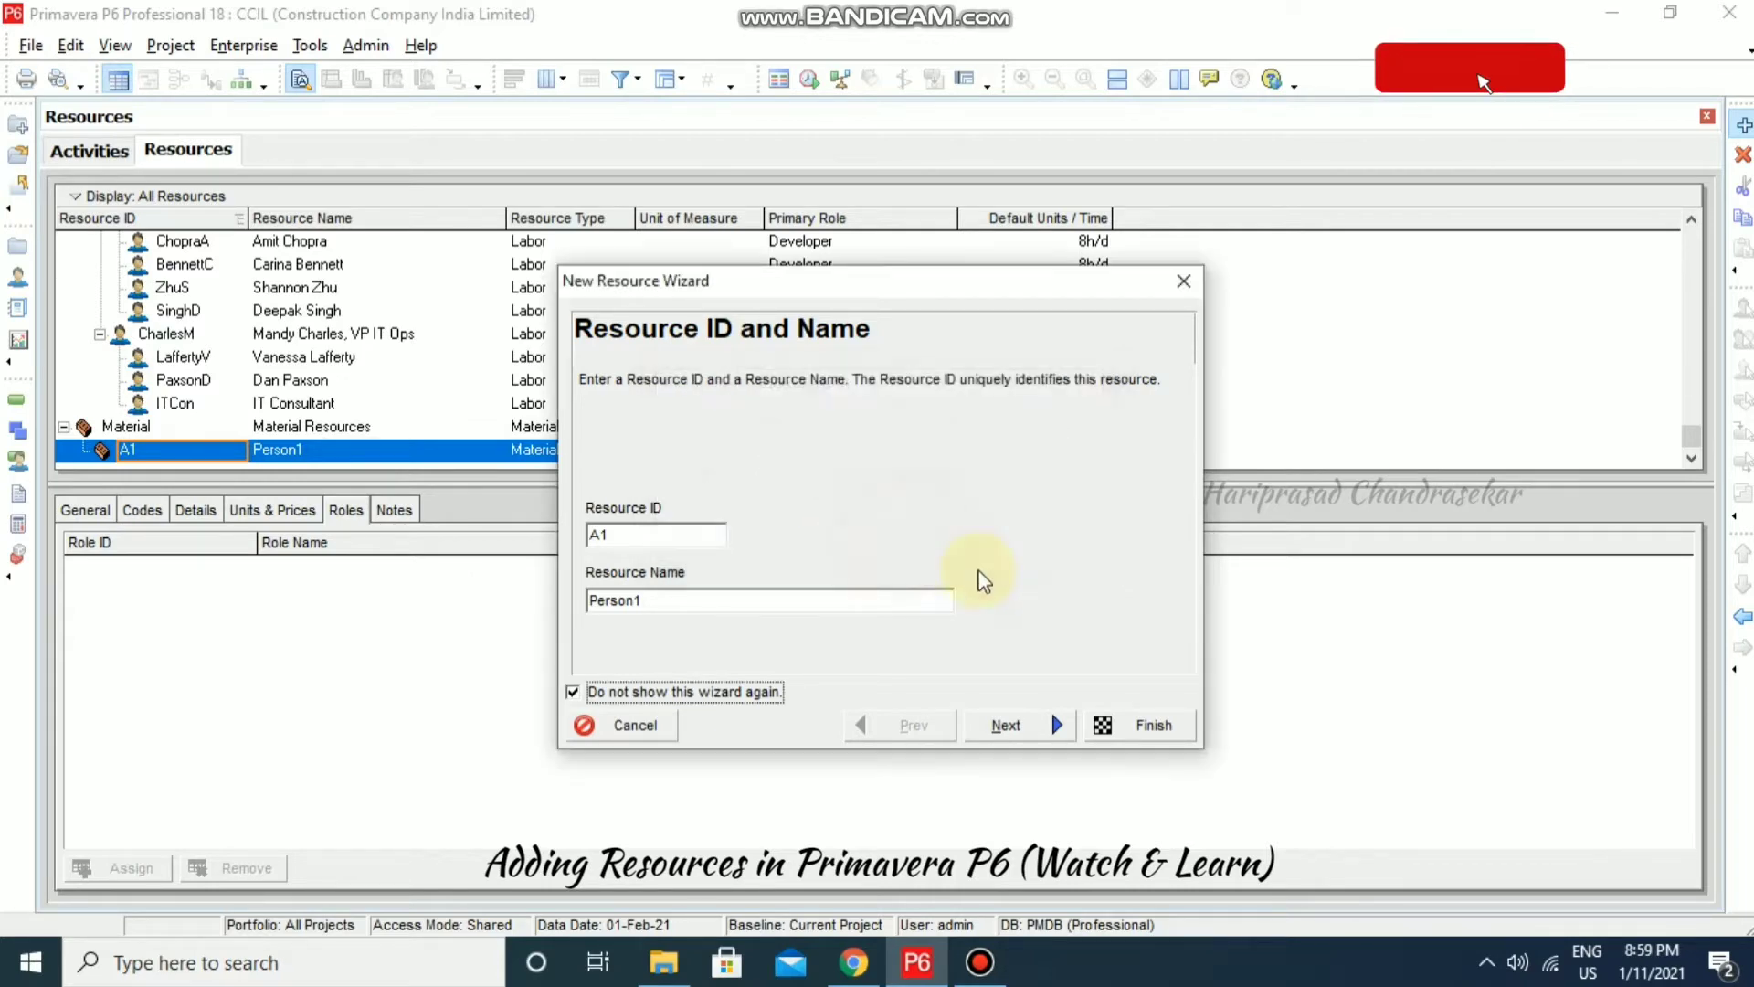
left_click(1041, 722)
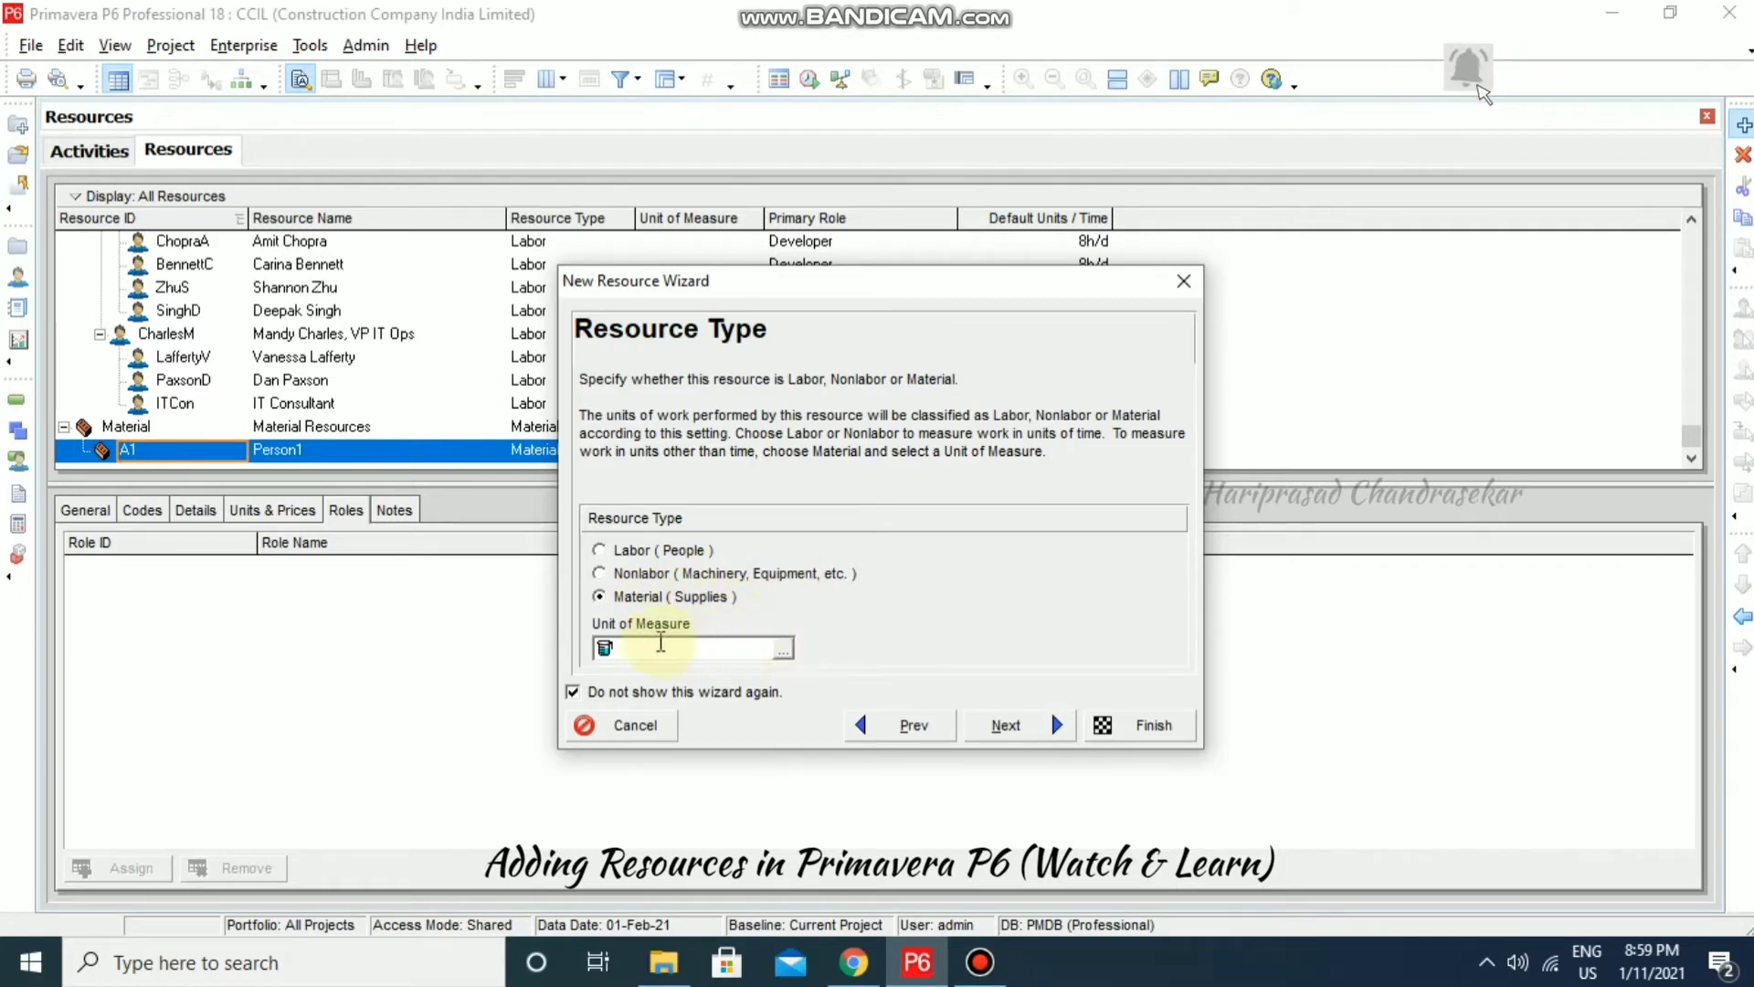
Keep the Material resource type and set its unit of measure to Each.
left_click(783, 649)
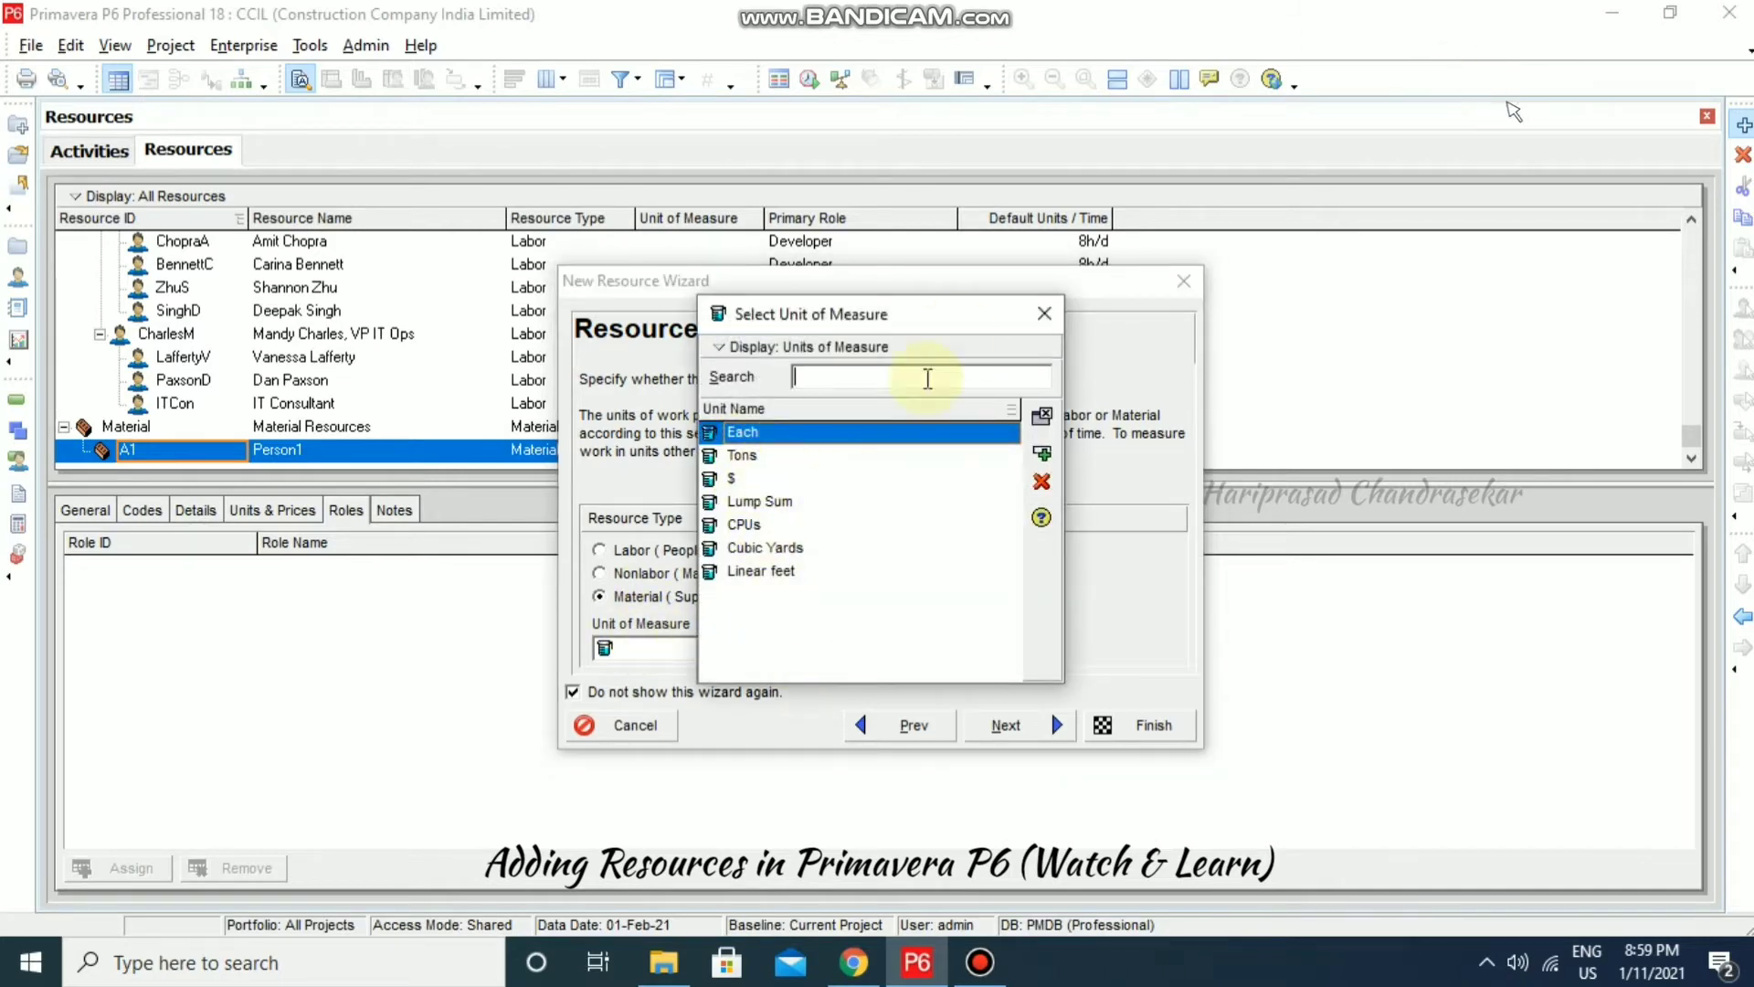
double_click(742, 433)
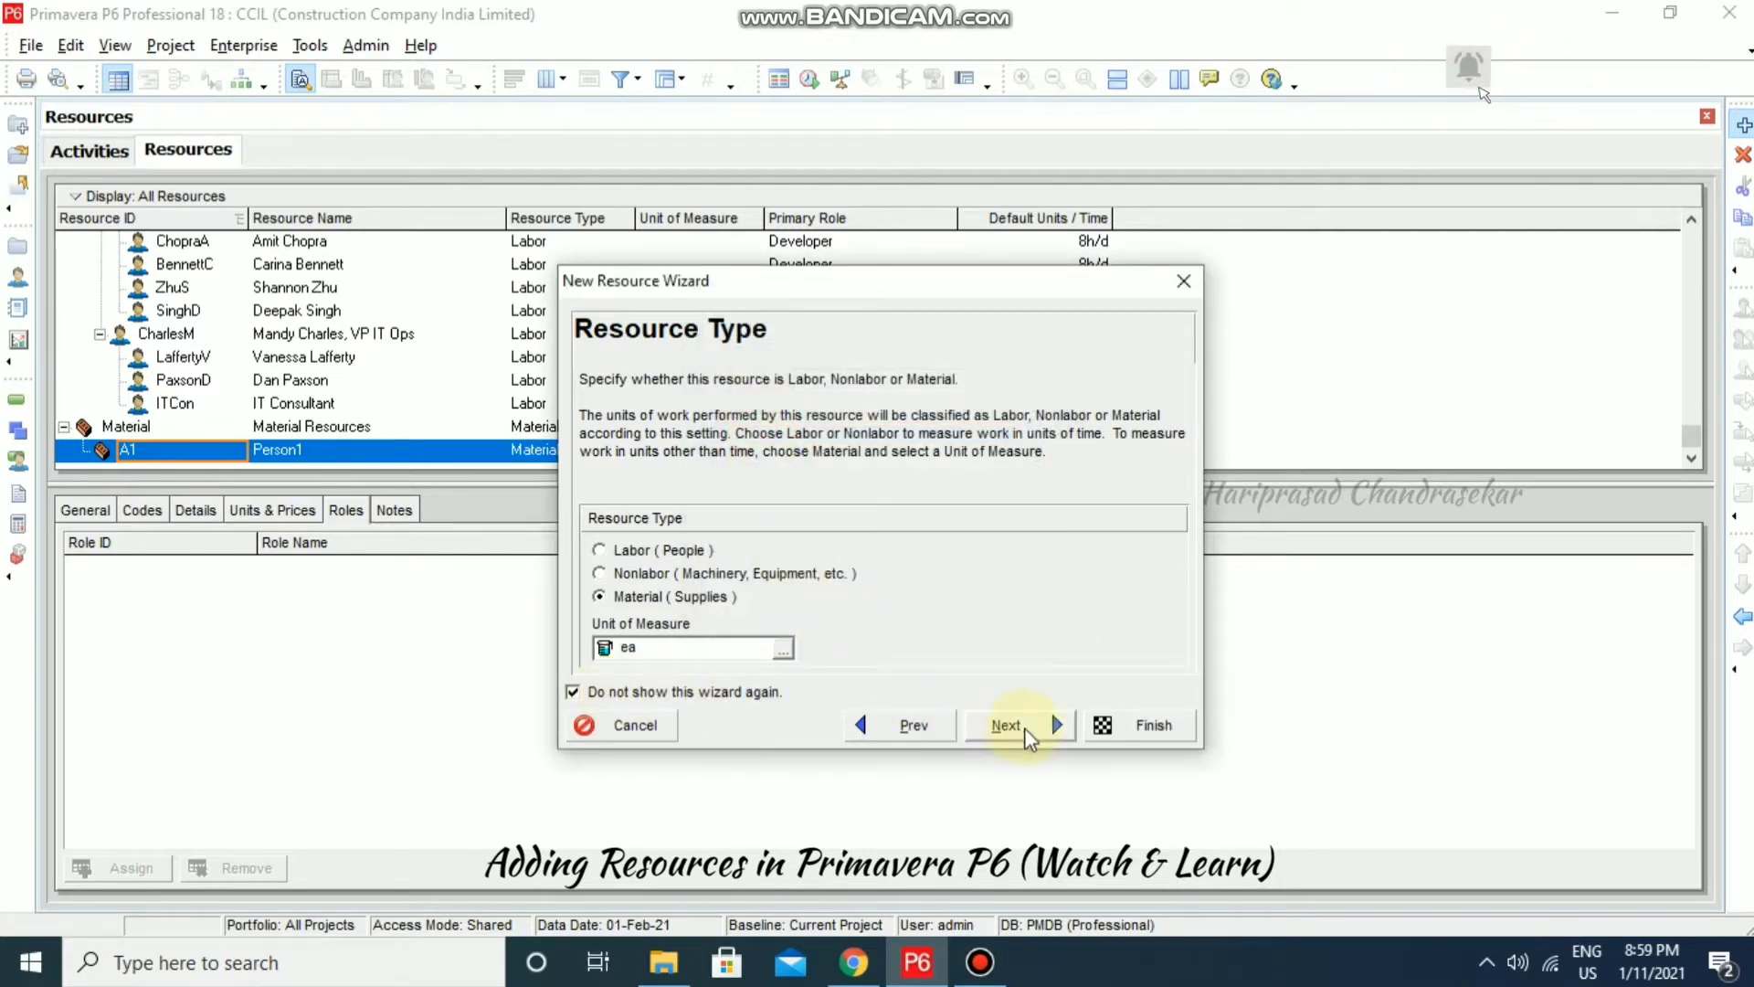
left_click(1039, 734)
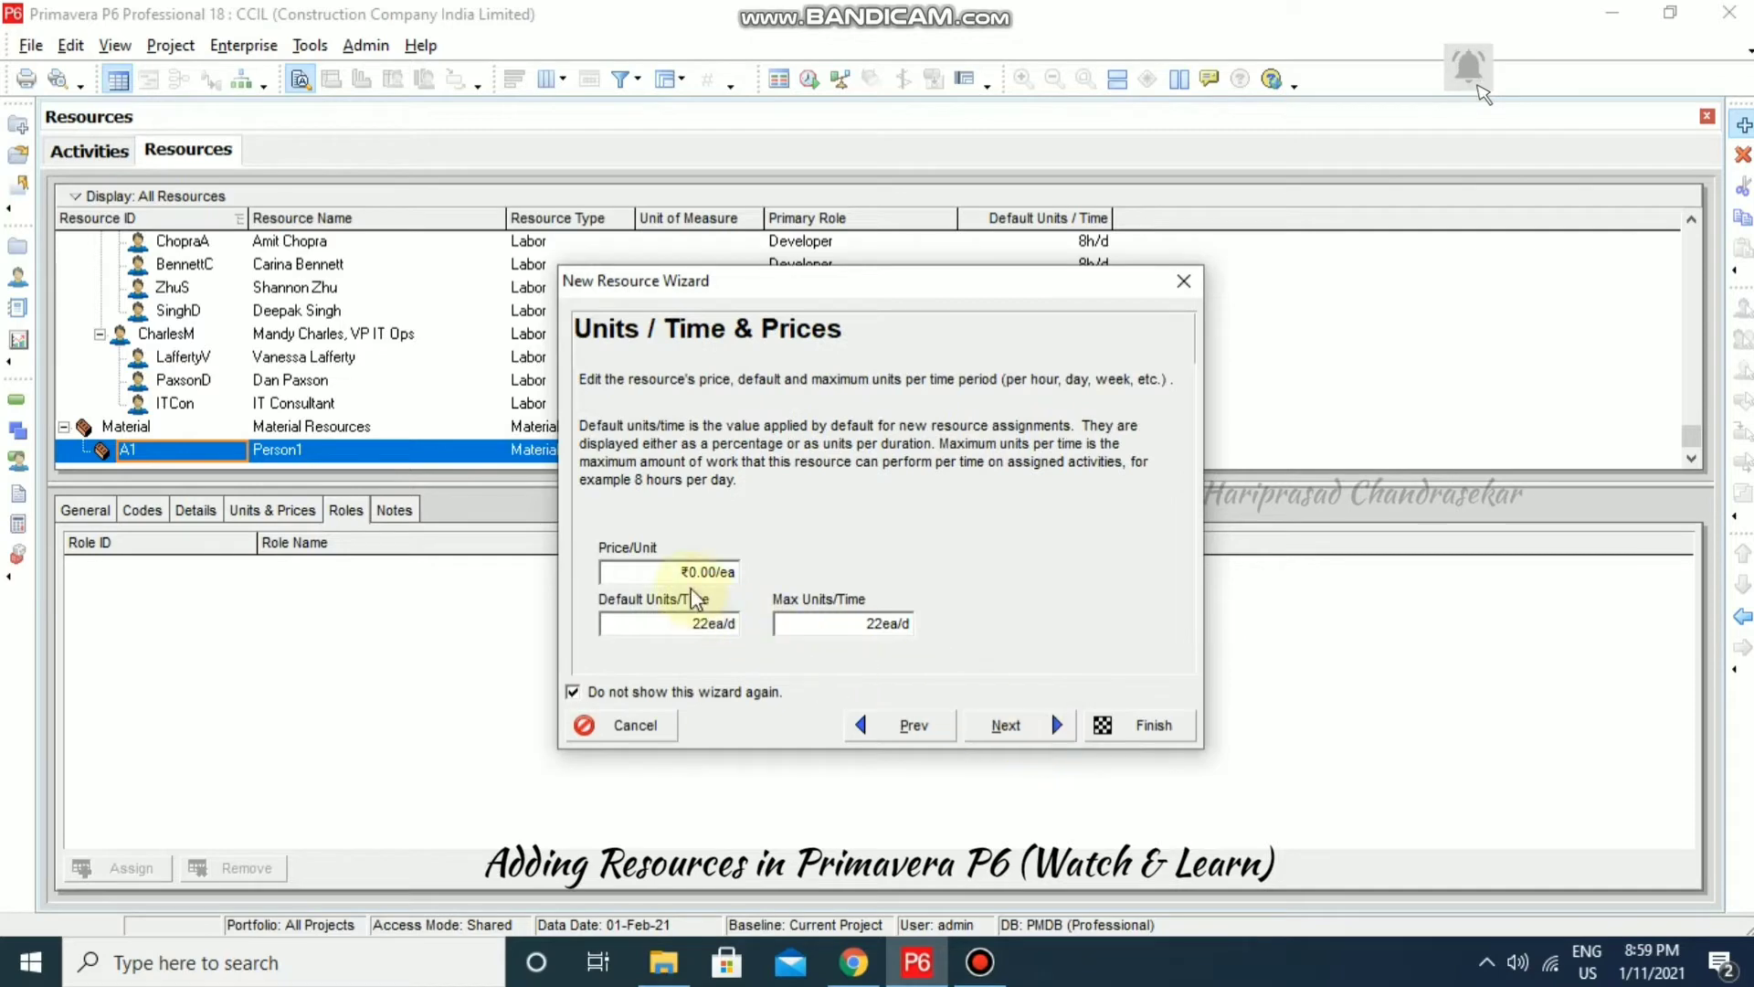
Set the resource's price per unit to 100 and keep the default and maximum units per time.
left_click(665, 574)
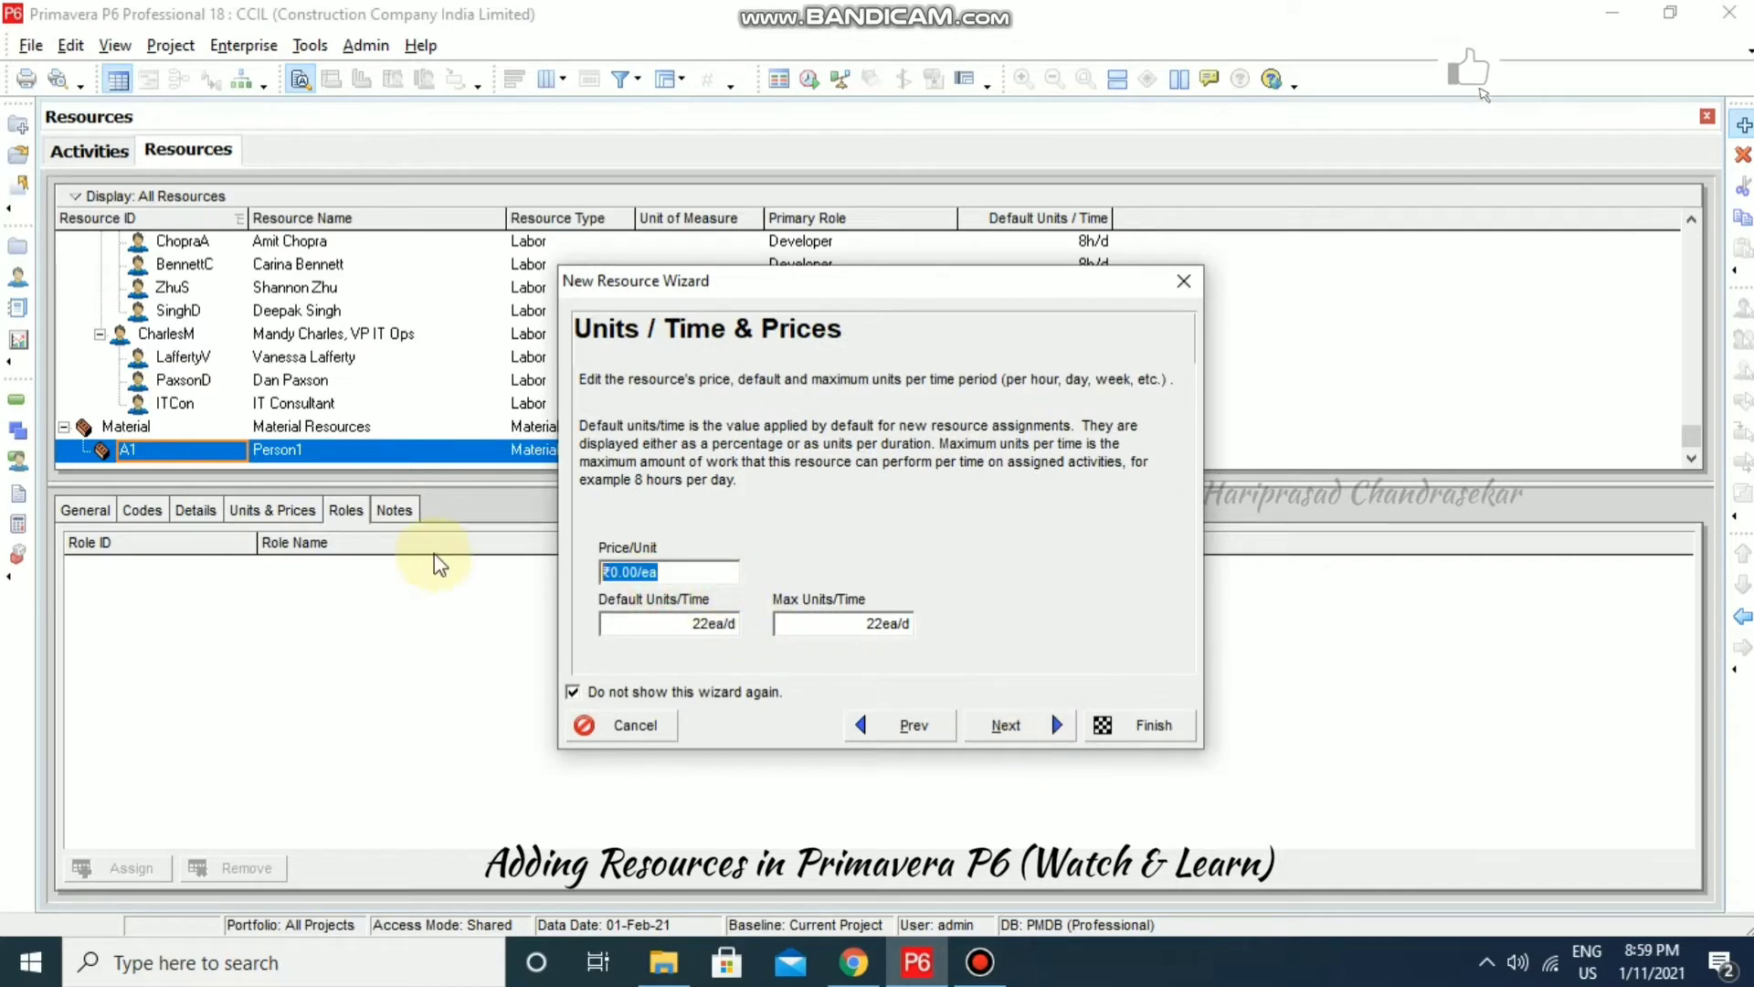
type("100")
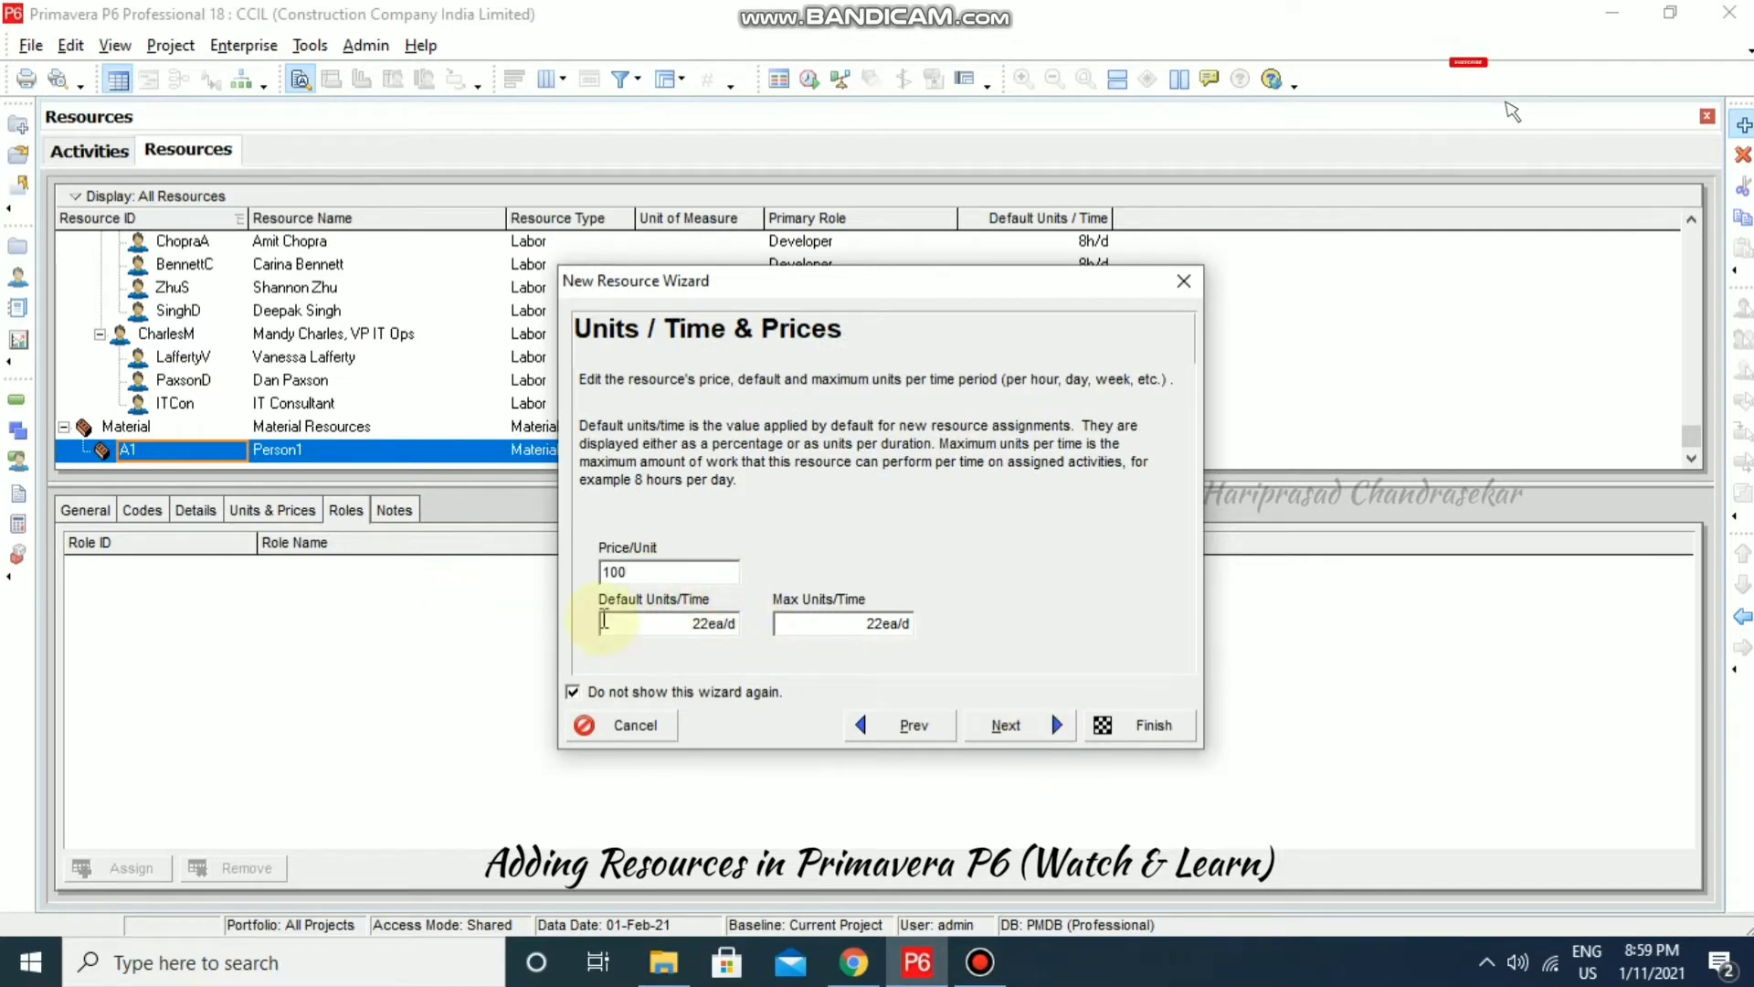
left_click(673, 624)
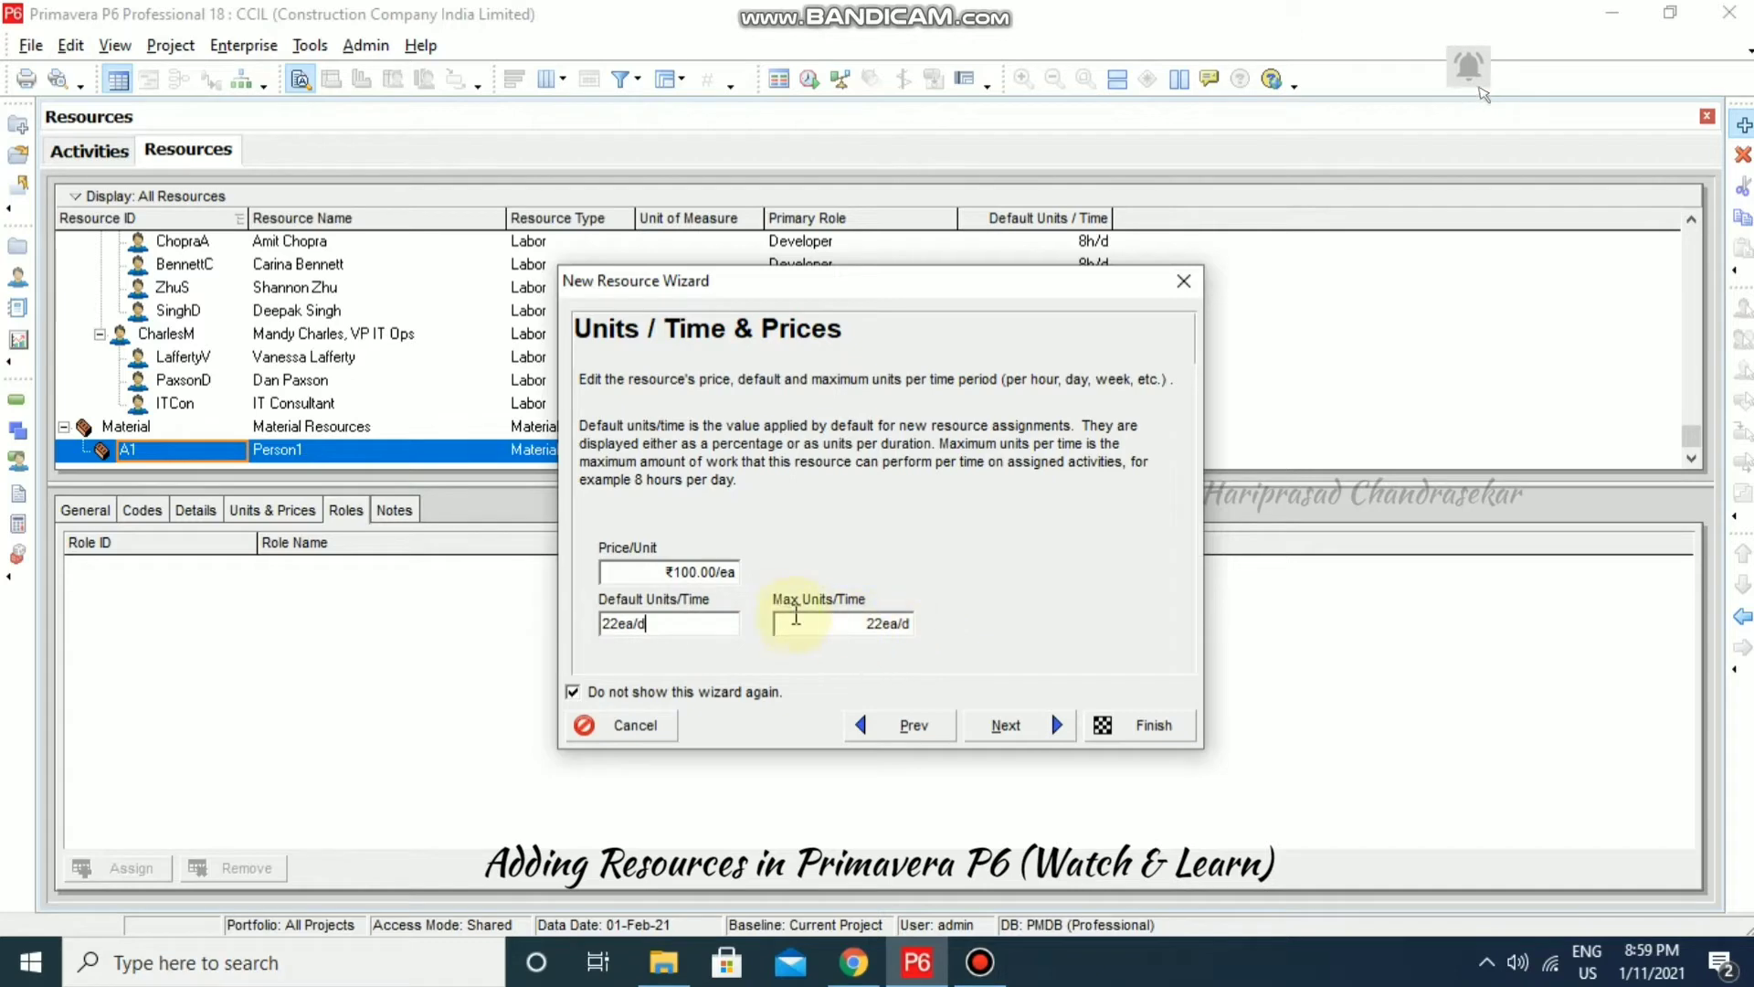
left_click(1034, 731)
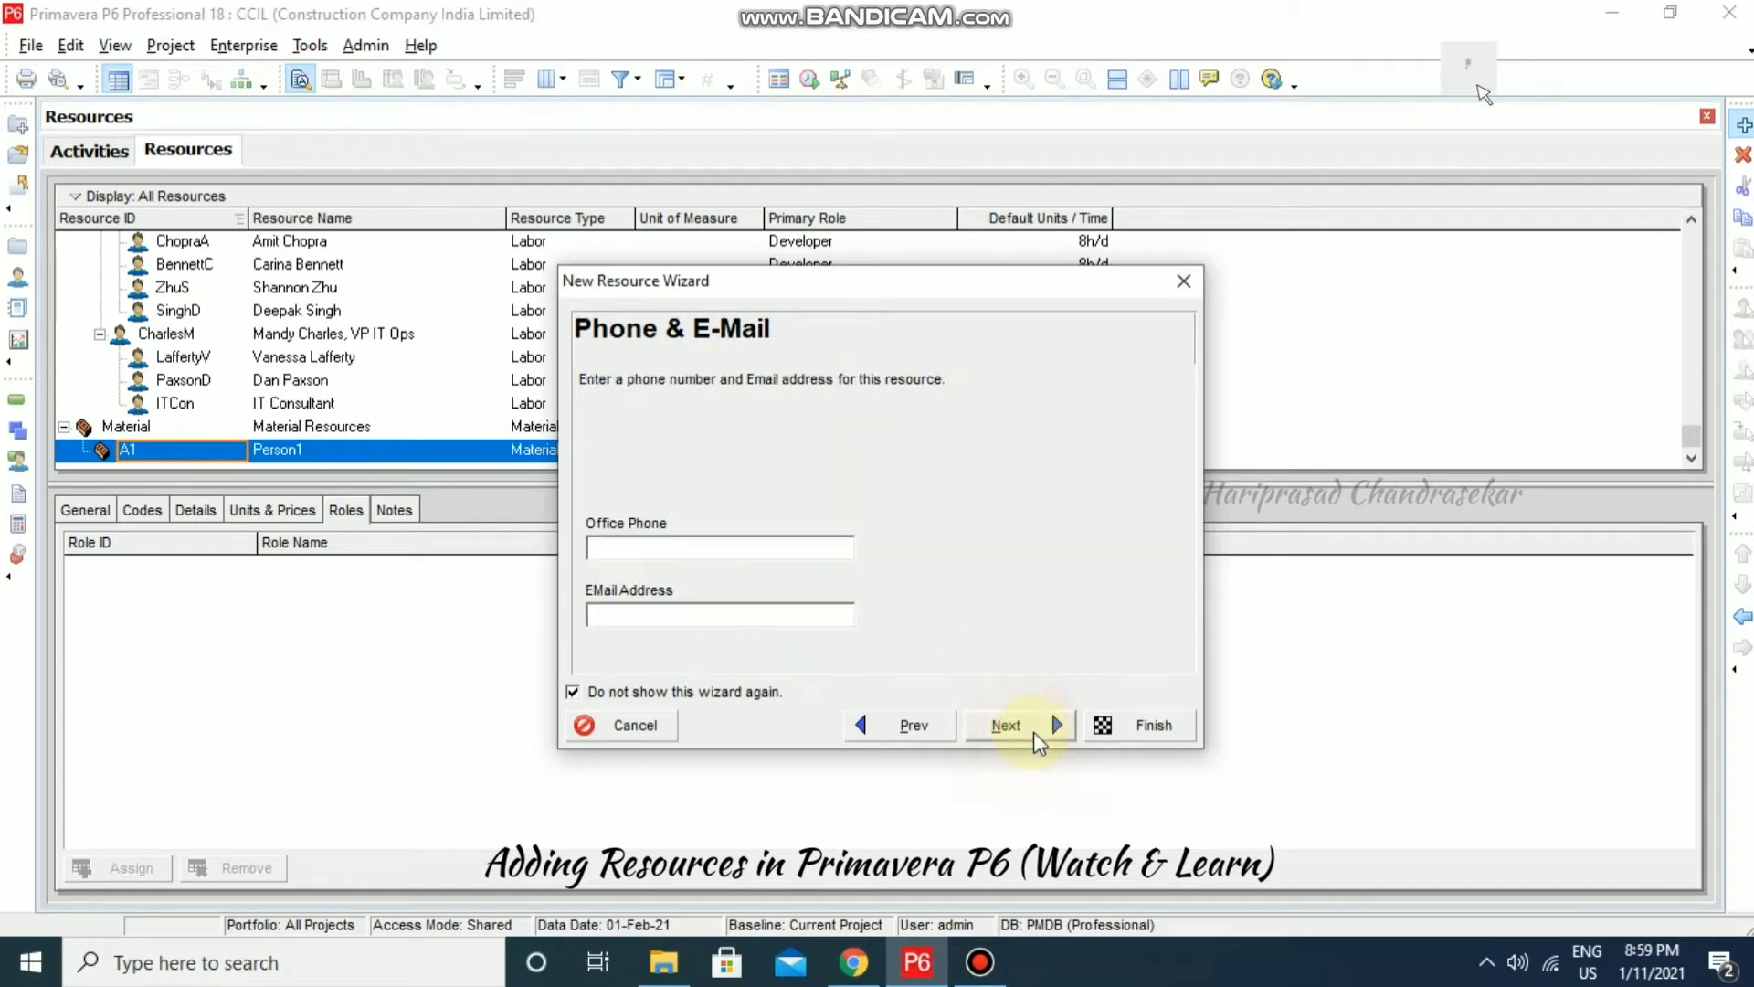
Leave the office phone and e-mail empty and choose to use an existing calendar for the resource.
left_click(649, 550)
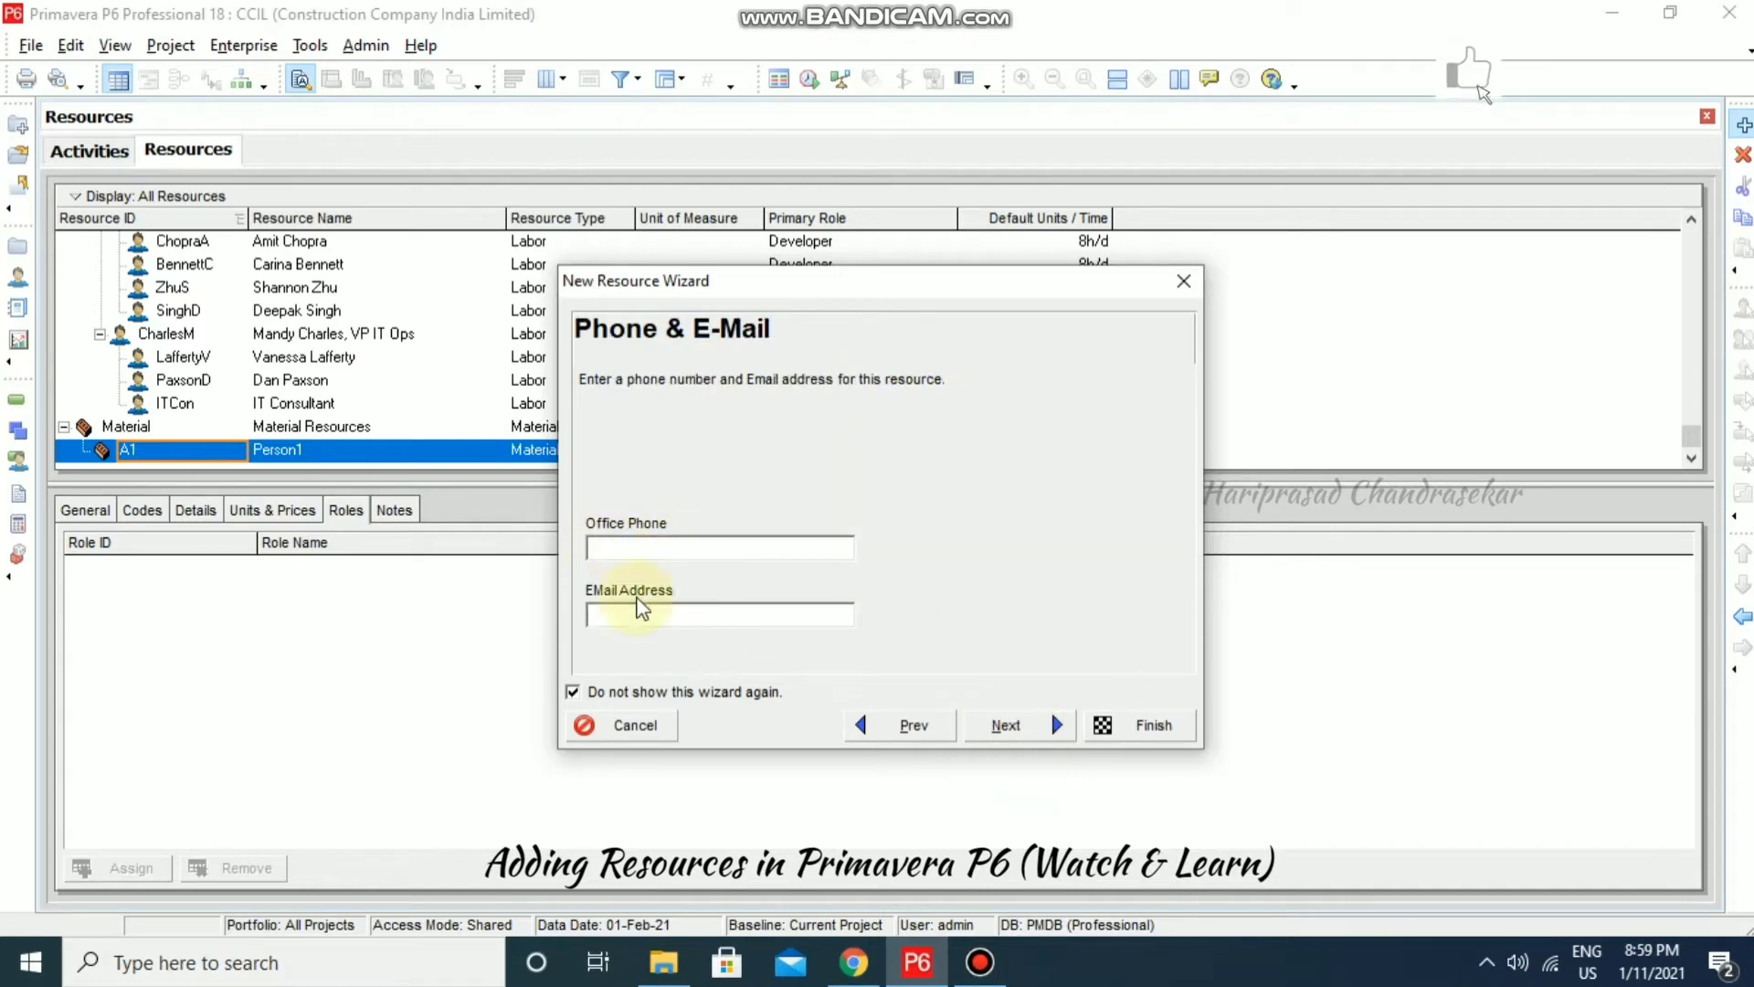
left_click(680, 614)
left_click(1030, 727)
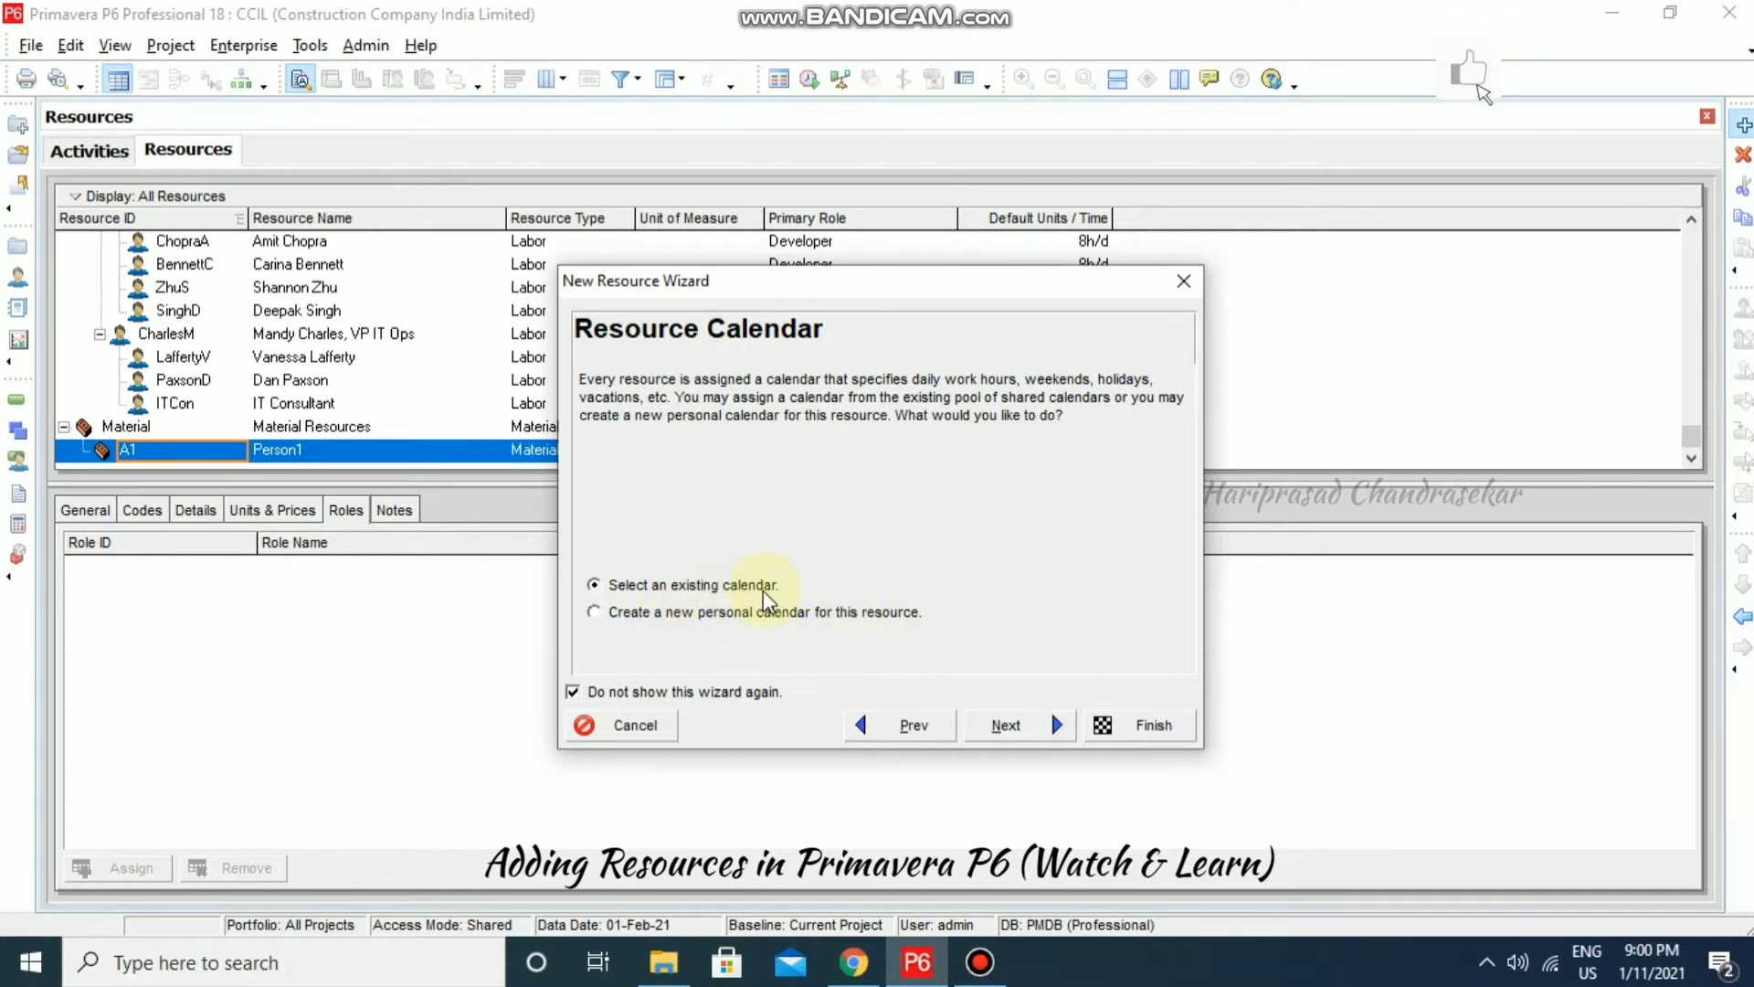
left_click(622, 622)
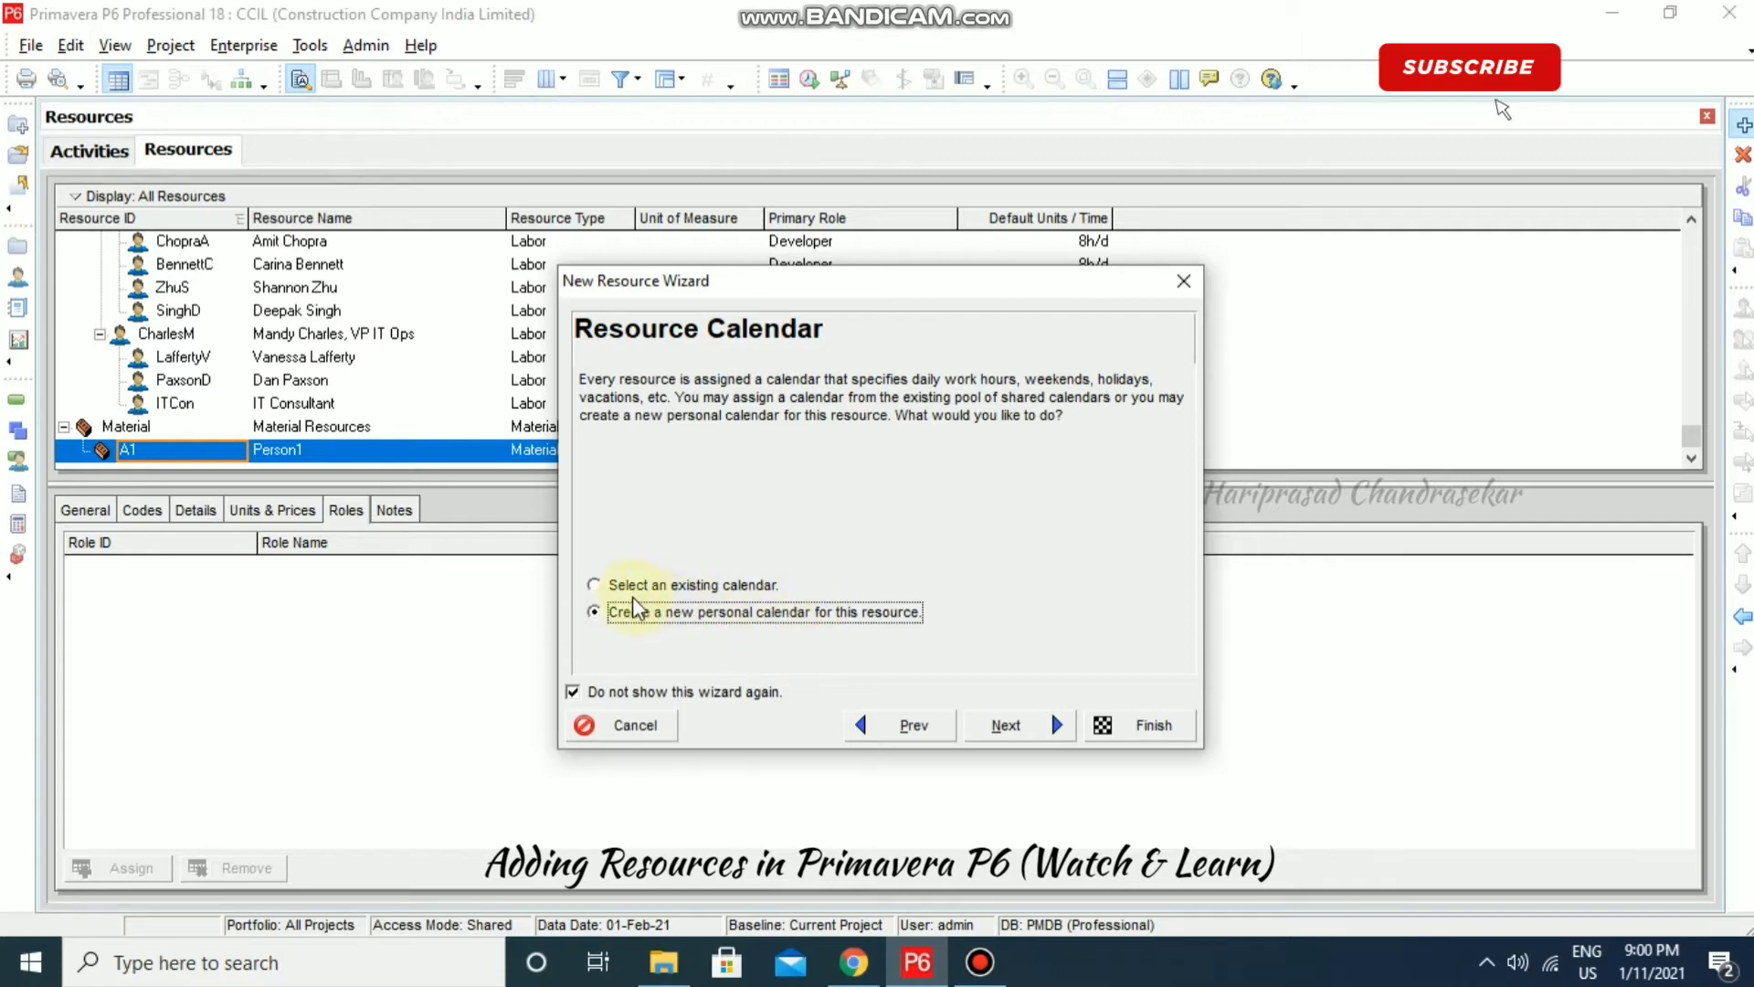
left_click(631, 584)
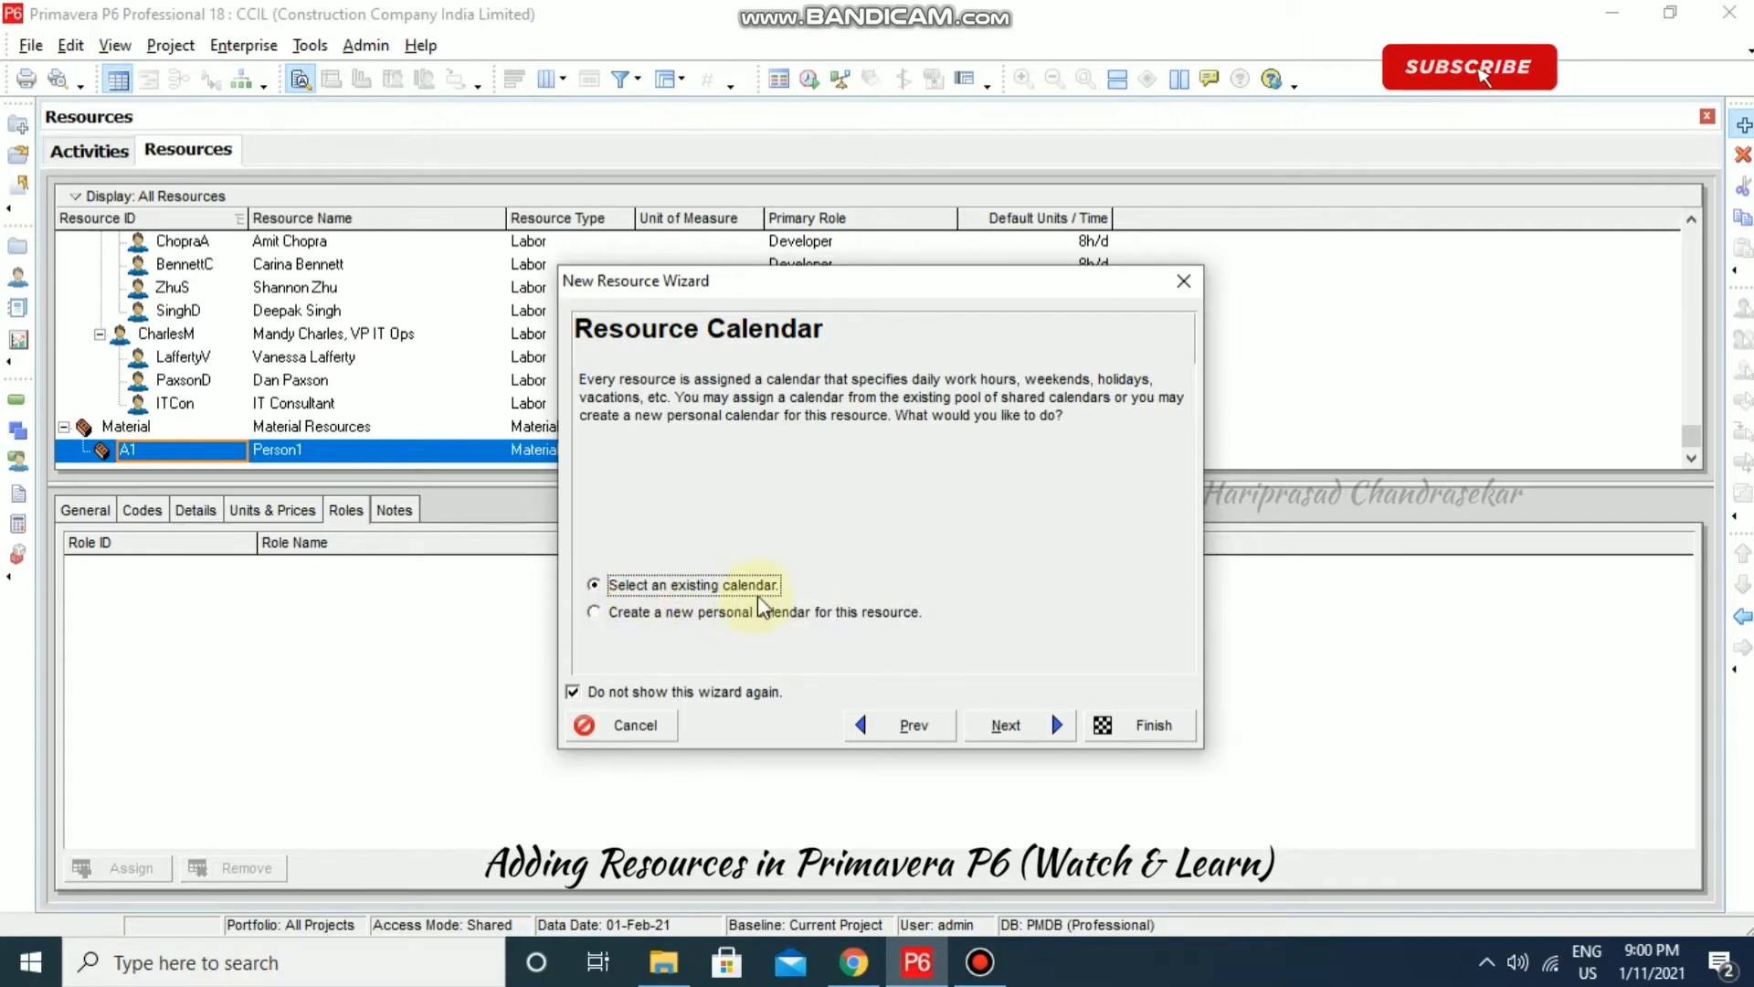
left_click(1044, 731)
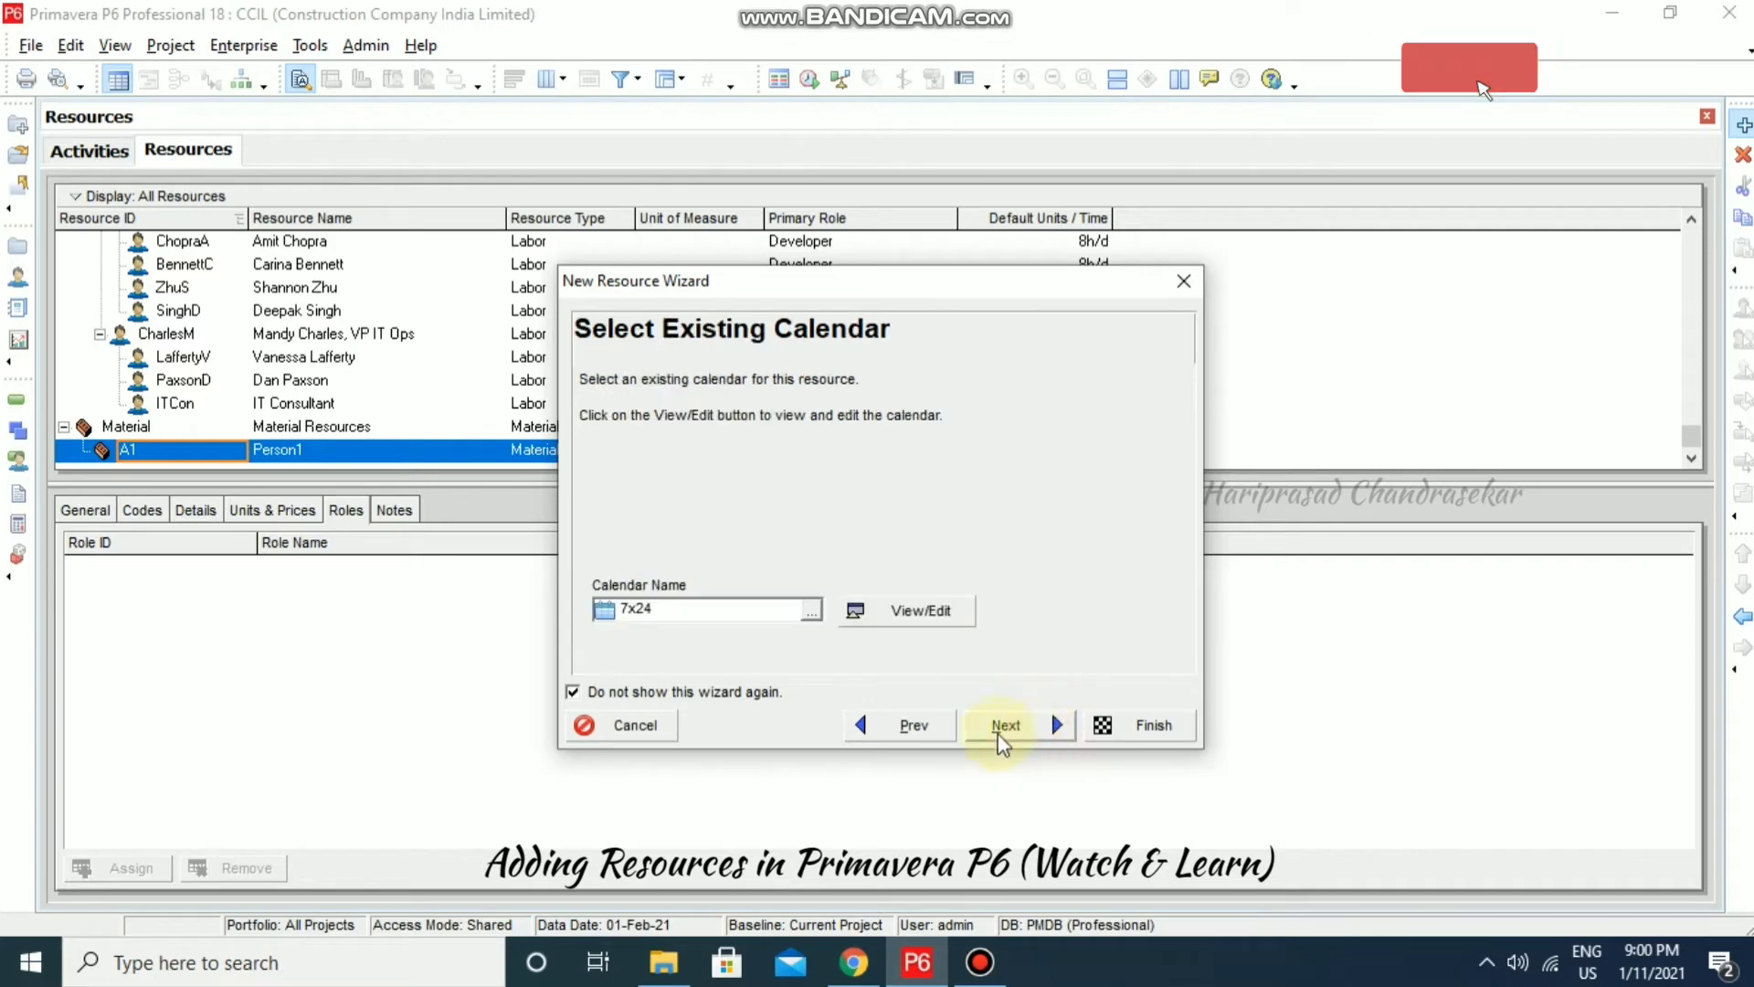
Examine the available global calendars and the work hours of the 7x24 calendar without changing anything.
left_click(820, 619)
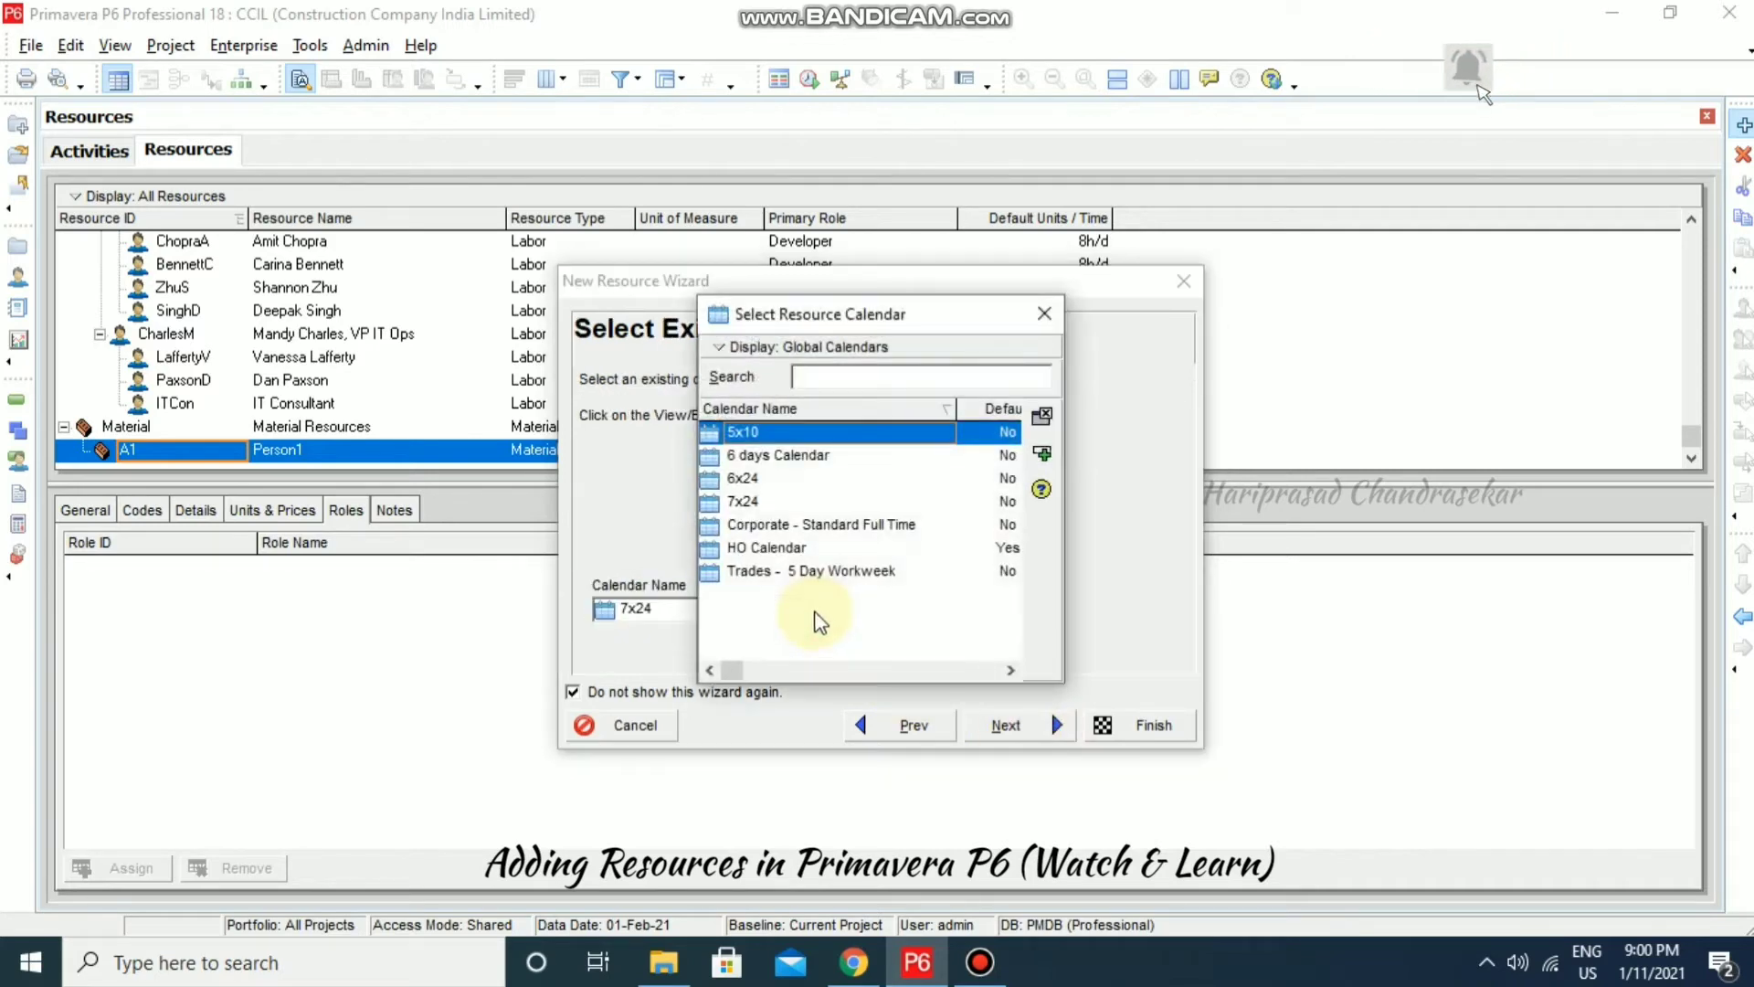
left_click(1044, 314)
left_click(948, 610)
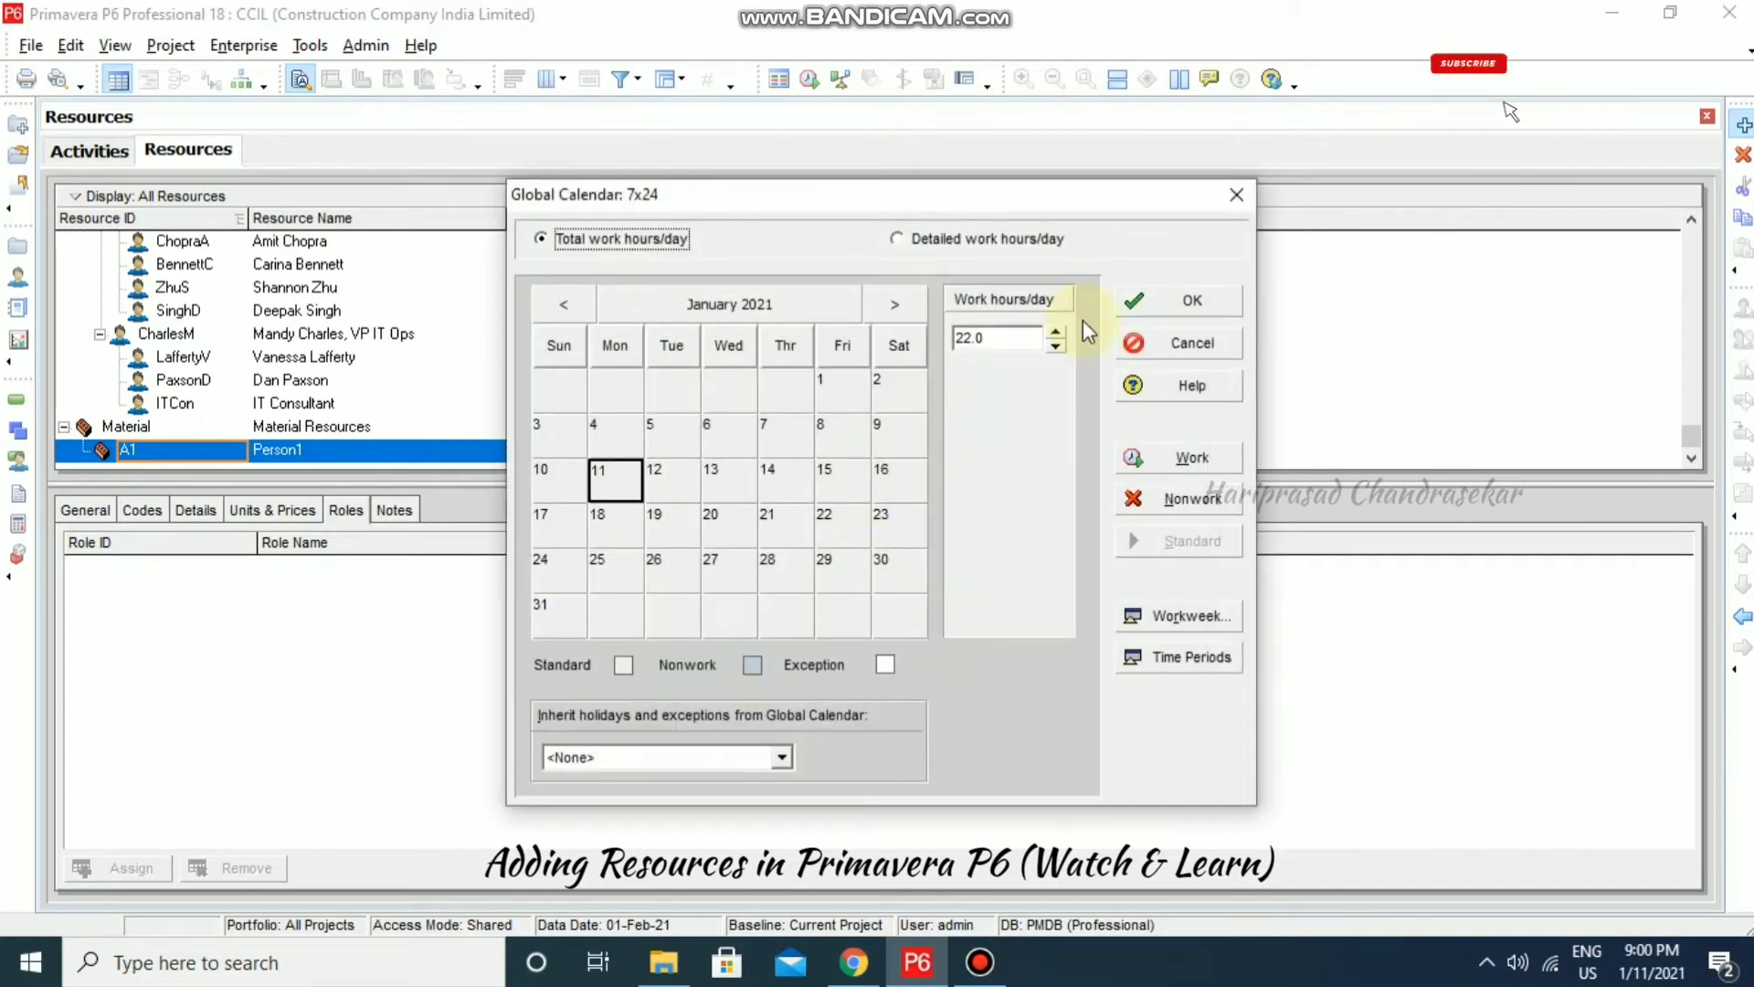
left_click(1236, 195)
Accept the 7x24 calendar, keep auto-computing actuals, and finish creating the resource.
left_click(1037, 726)
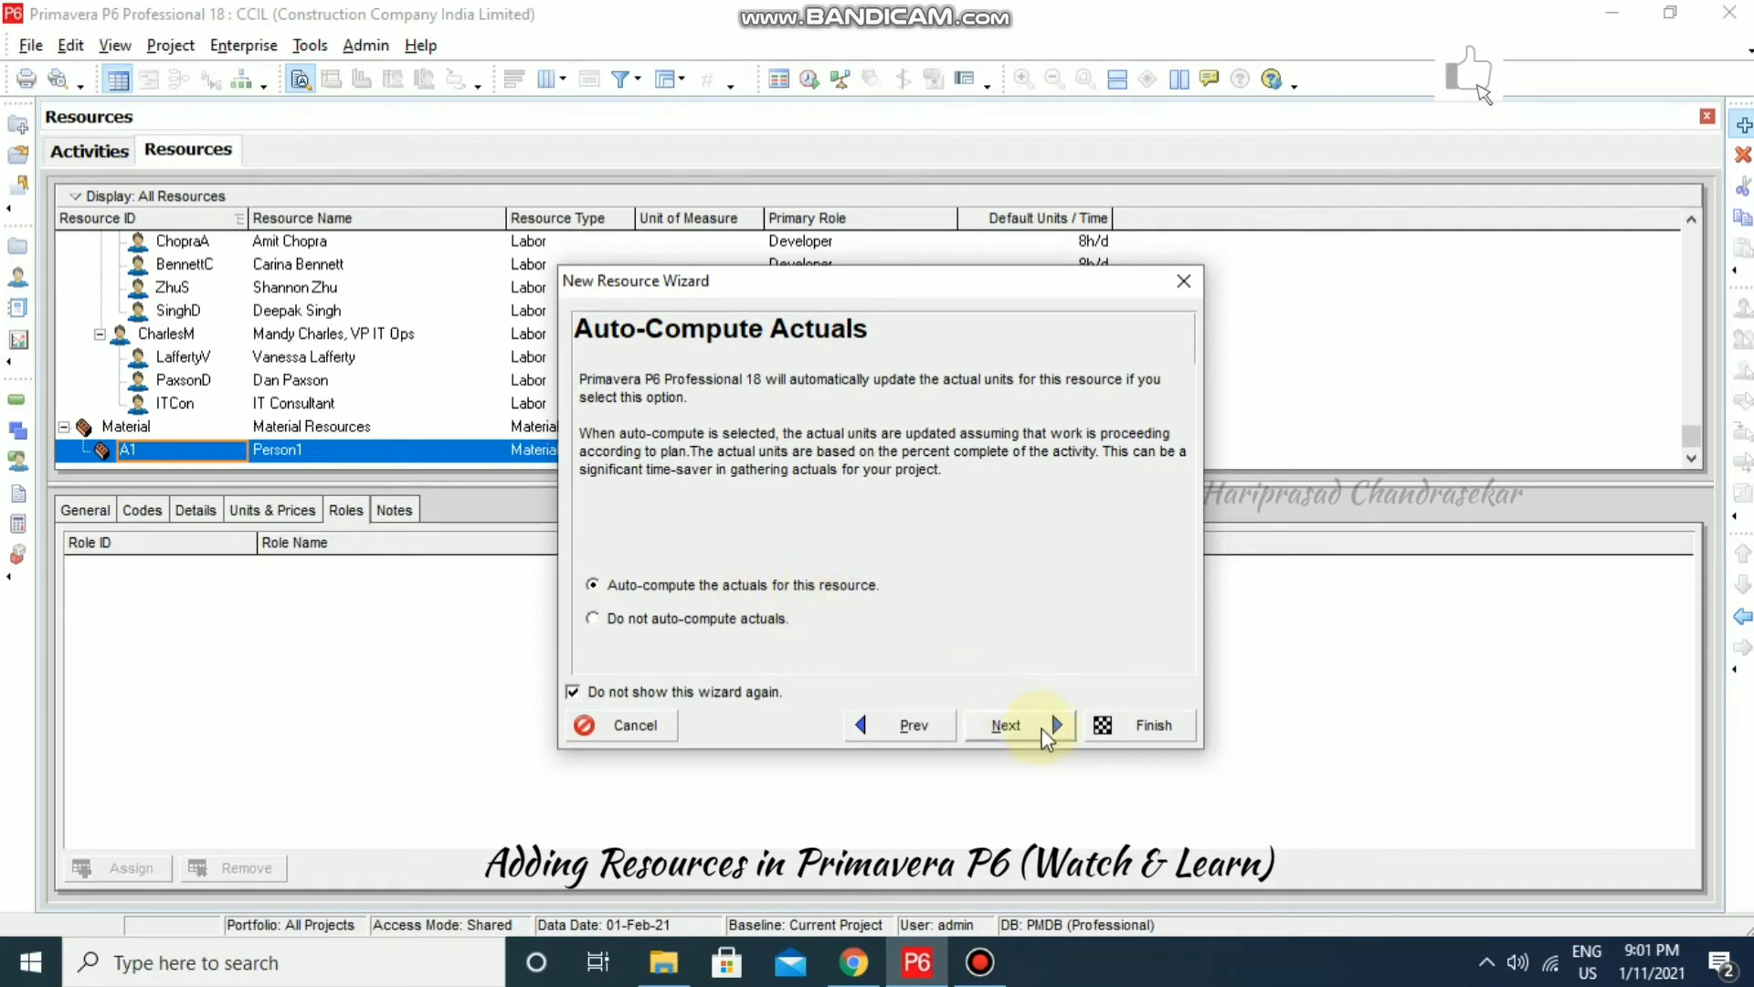
left_click(1045, 726)
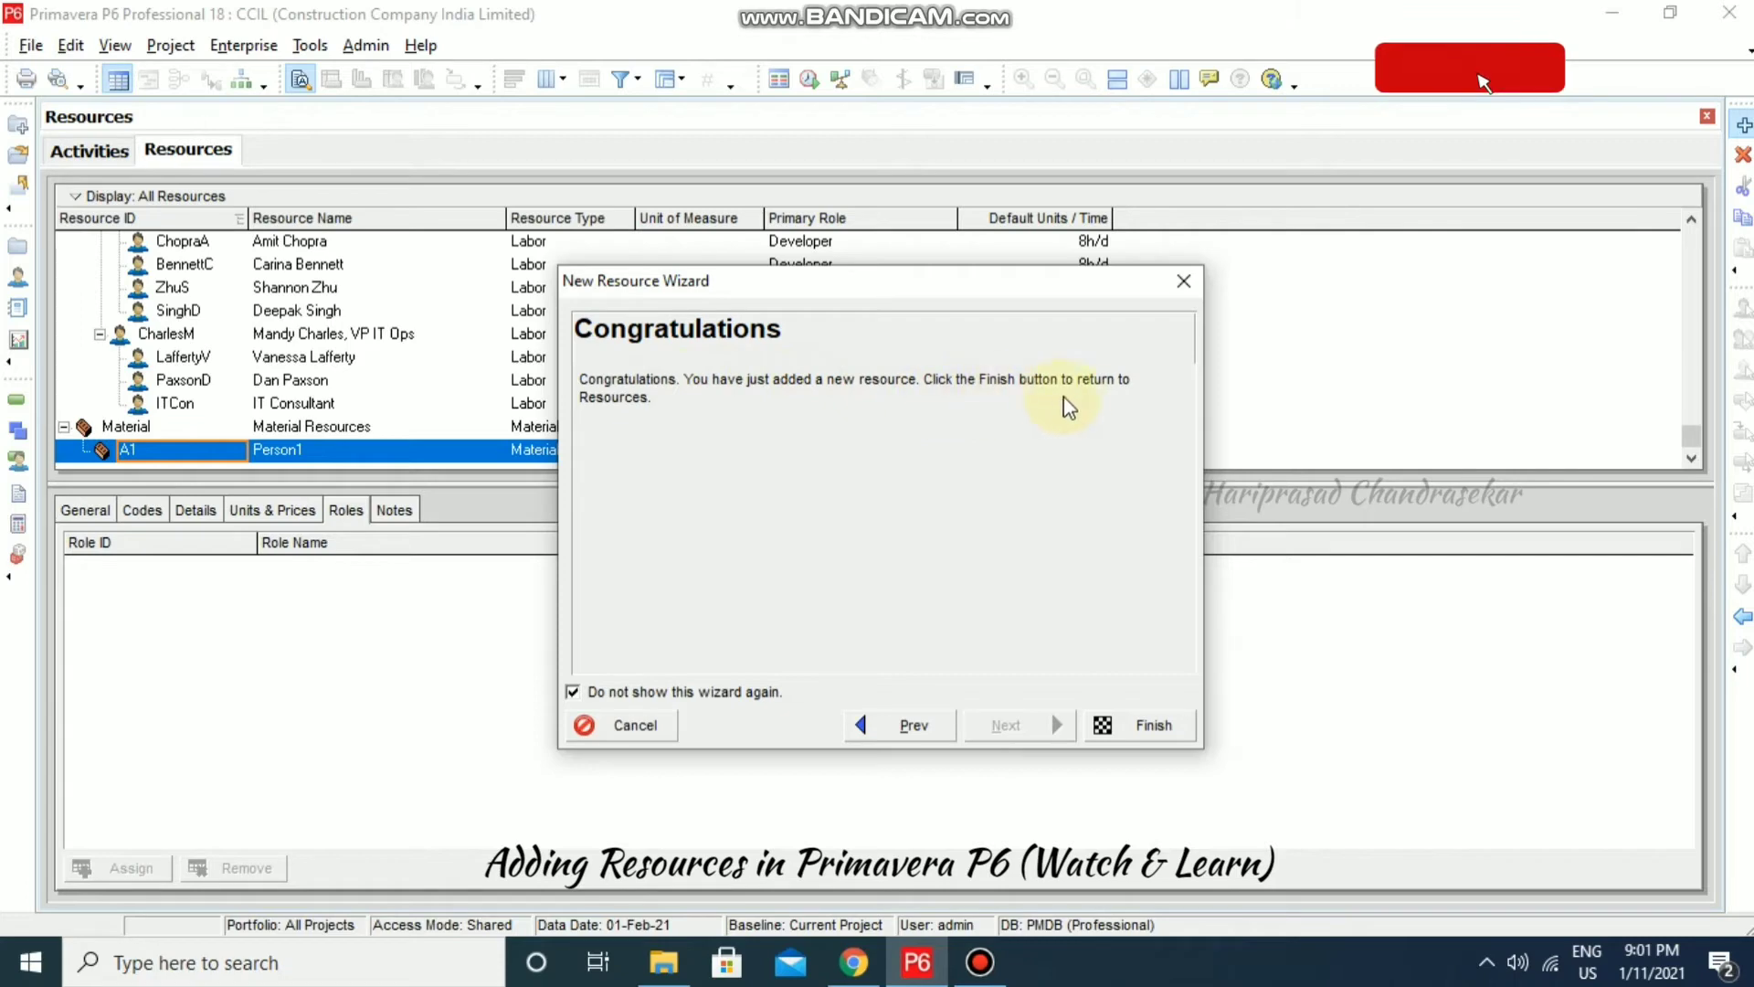
left_click(1168, 724)
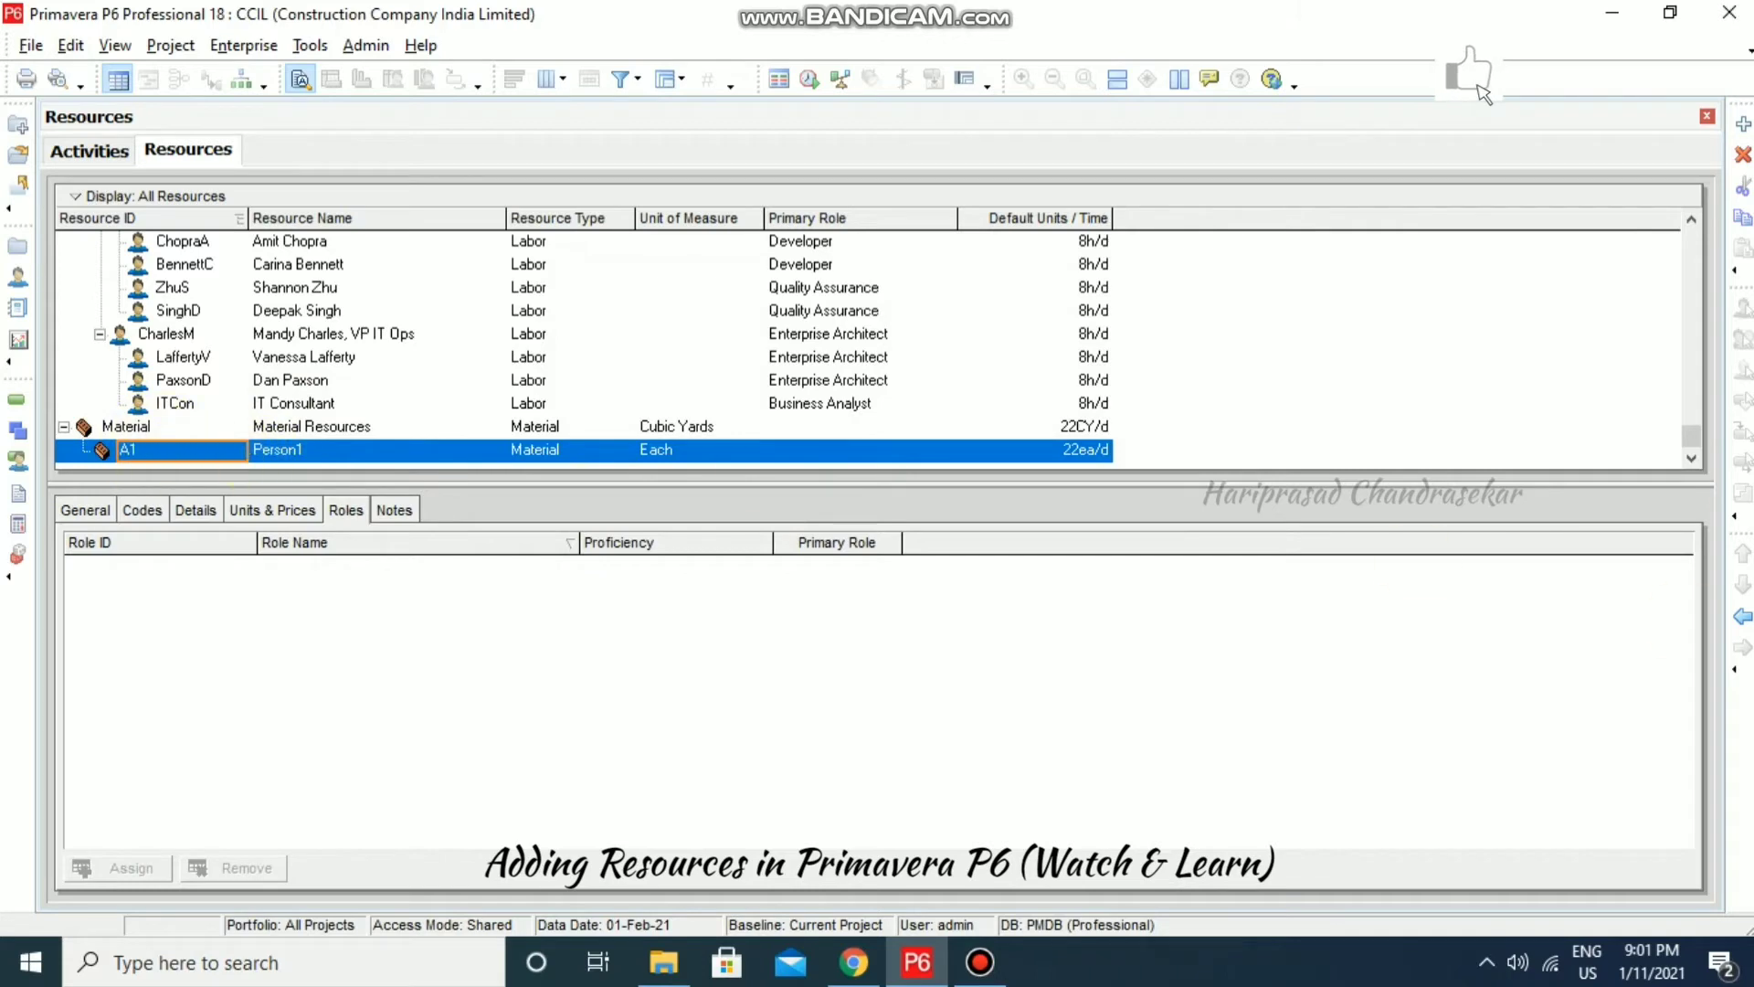
Outdent resource A1 so it sits at the top level, outside the Material group.
left_click(1742, 621)
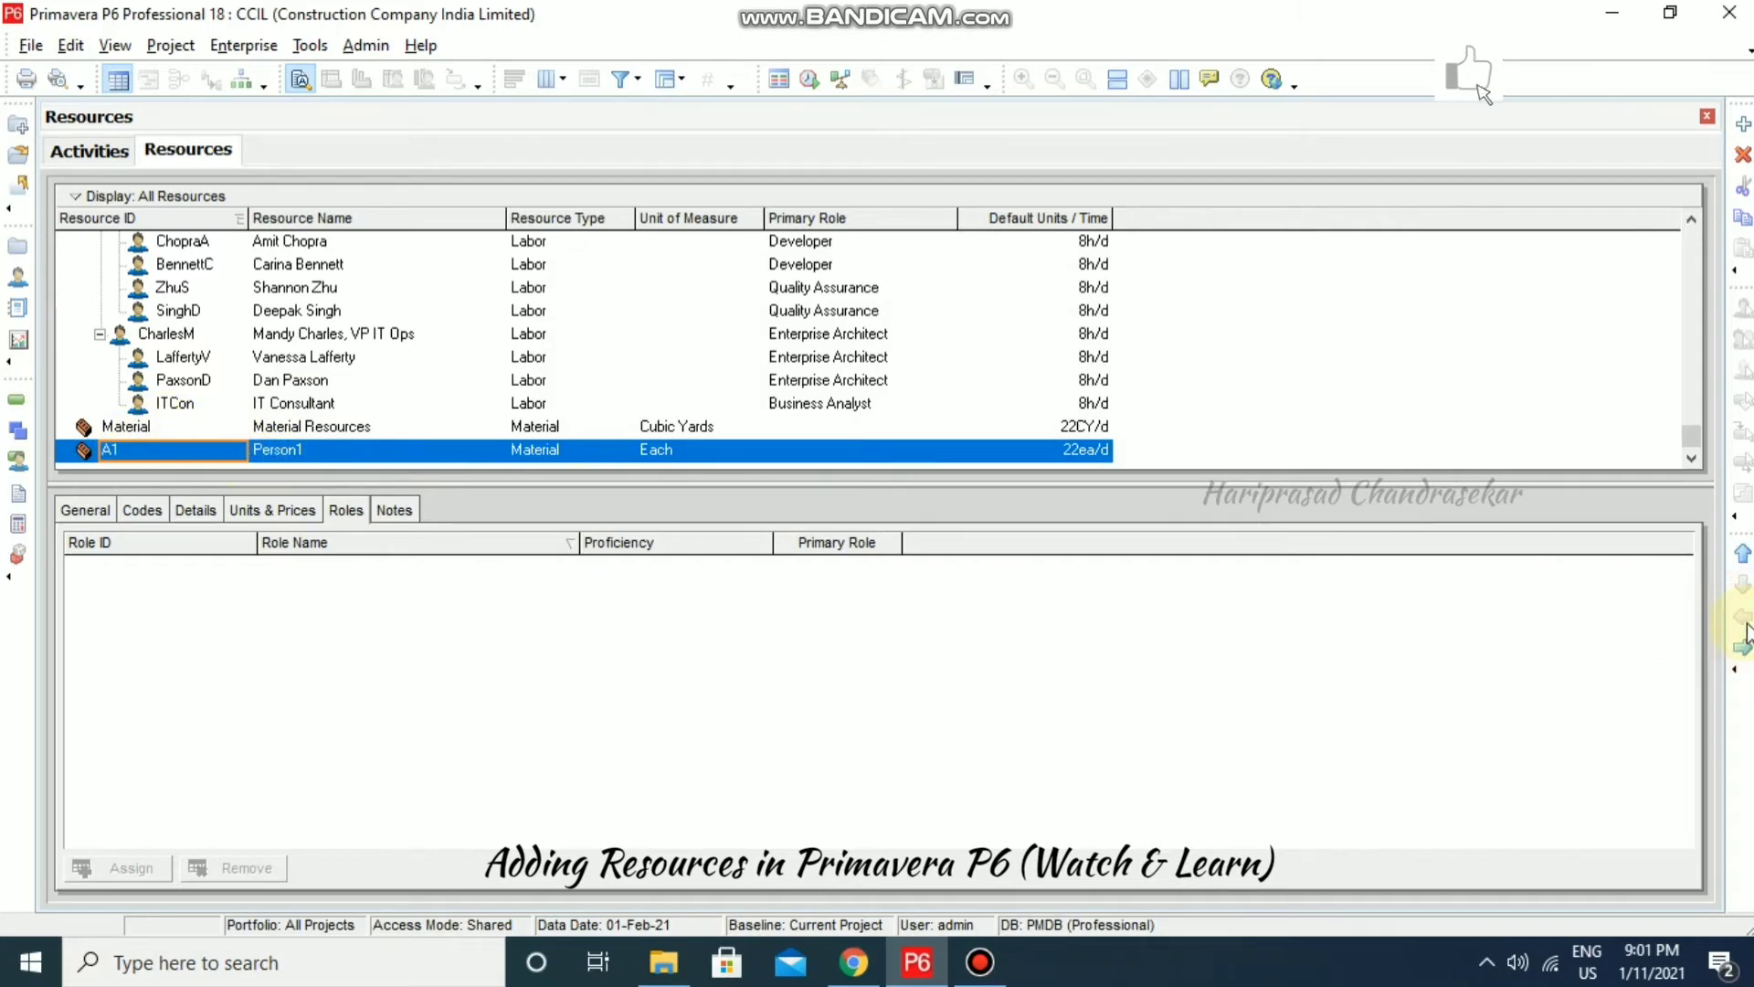
left_click(1685, 470)
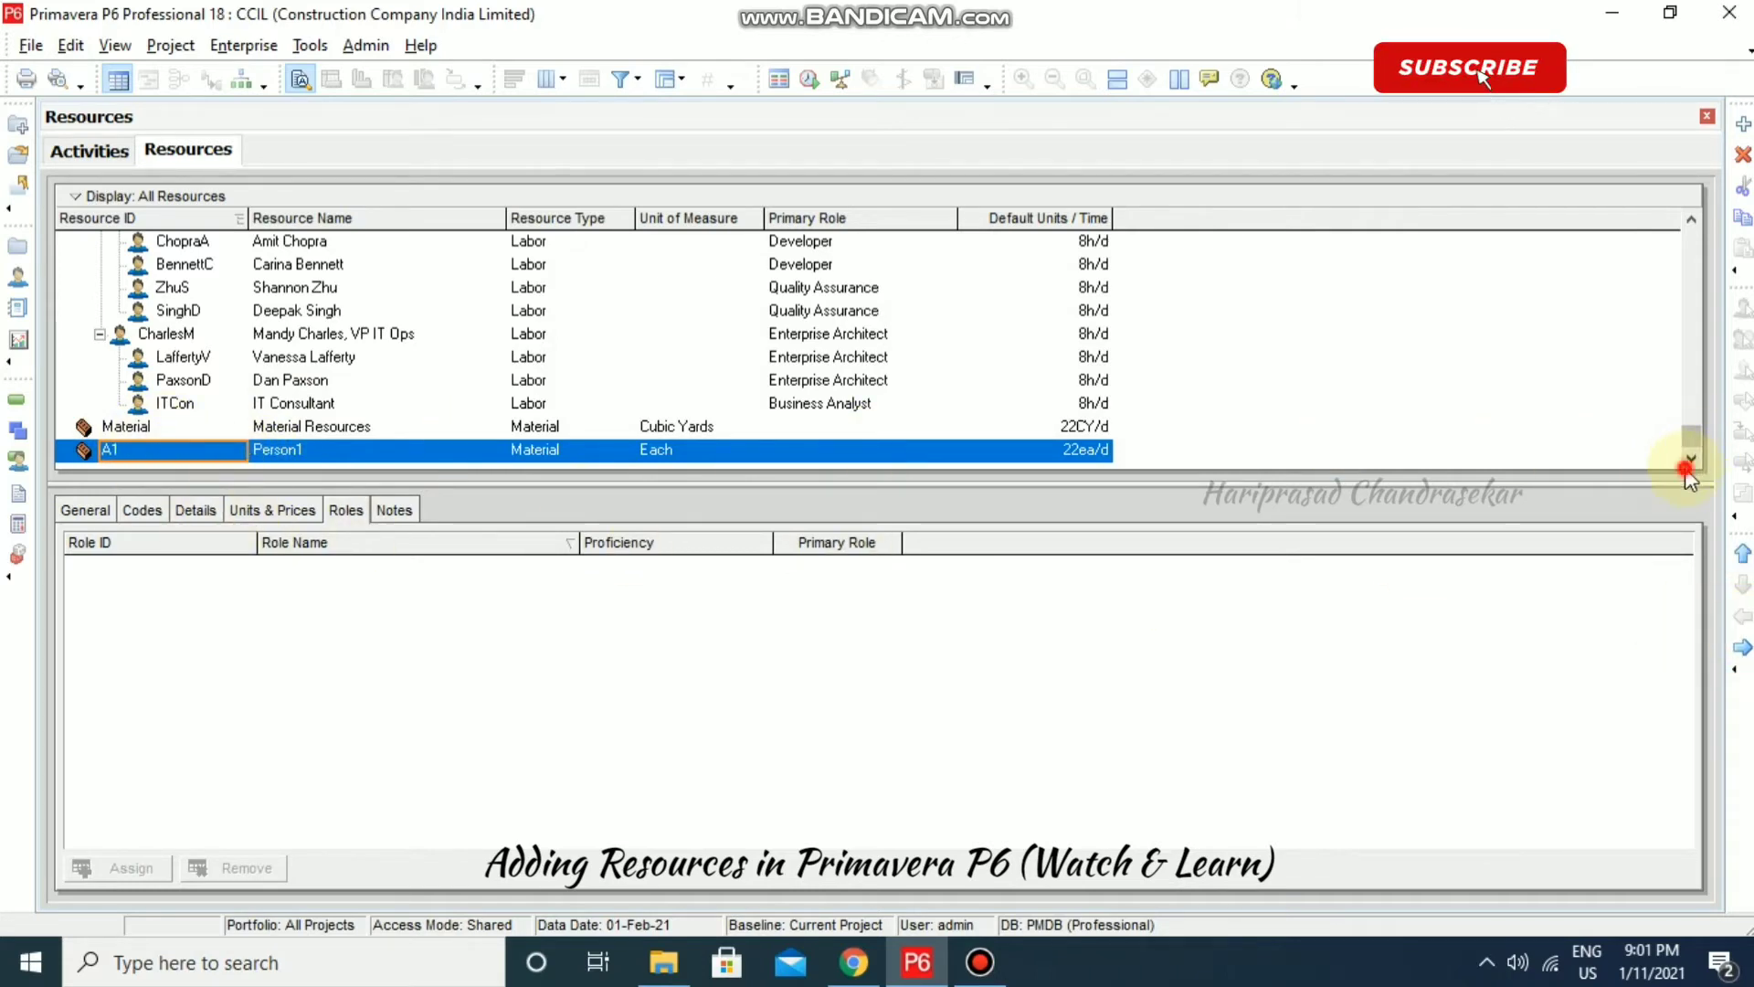
left_click(444, 449)
left_click(232, 448)
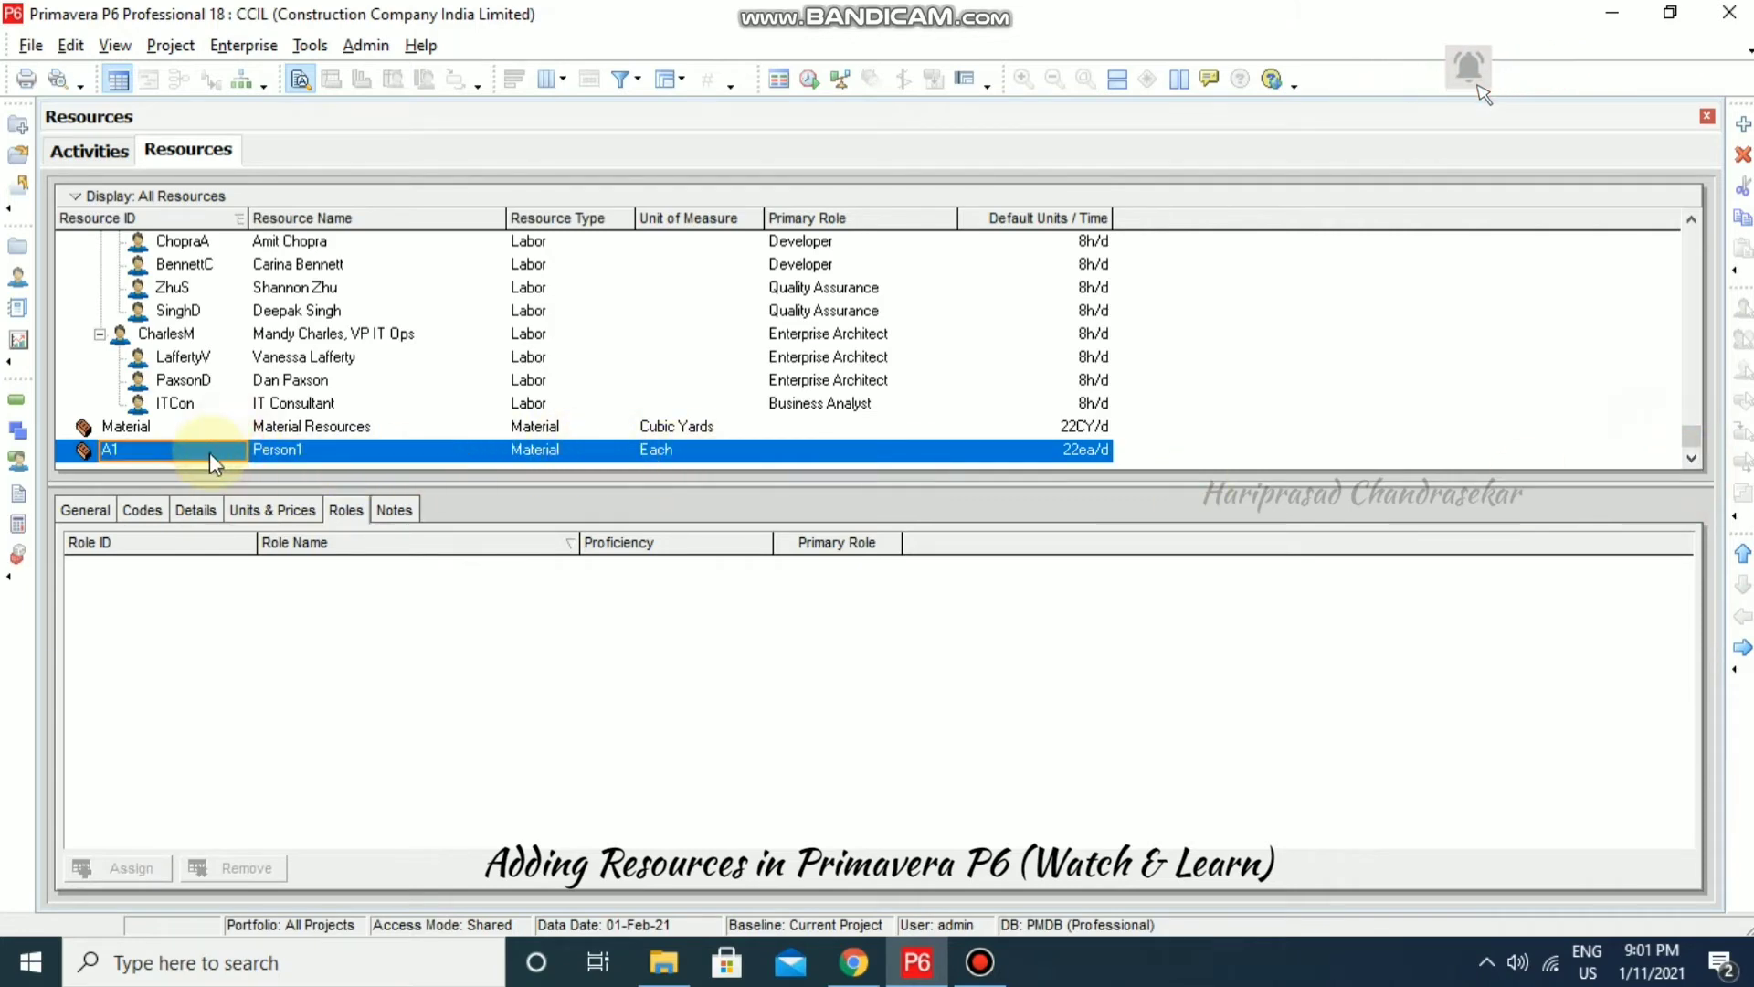
left_click(212, 452)
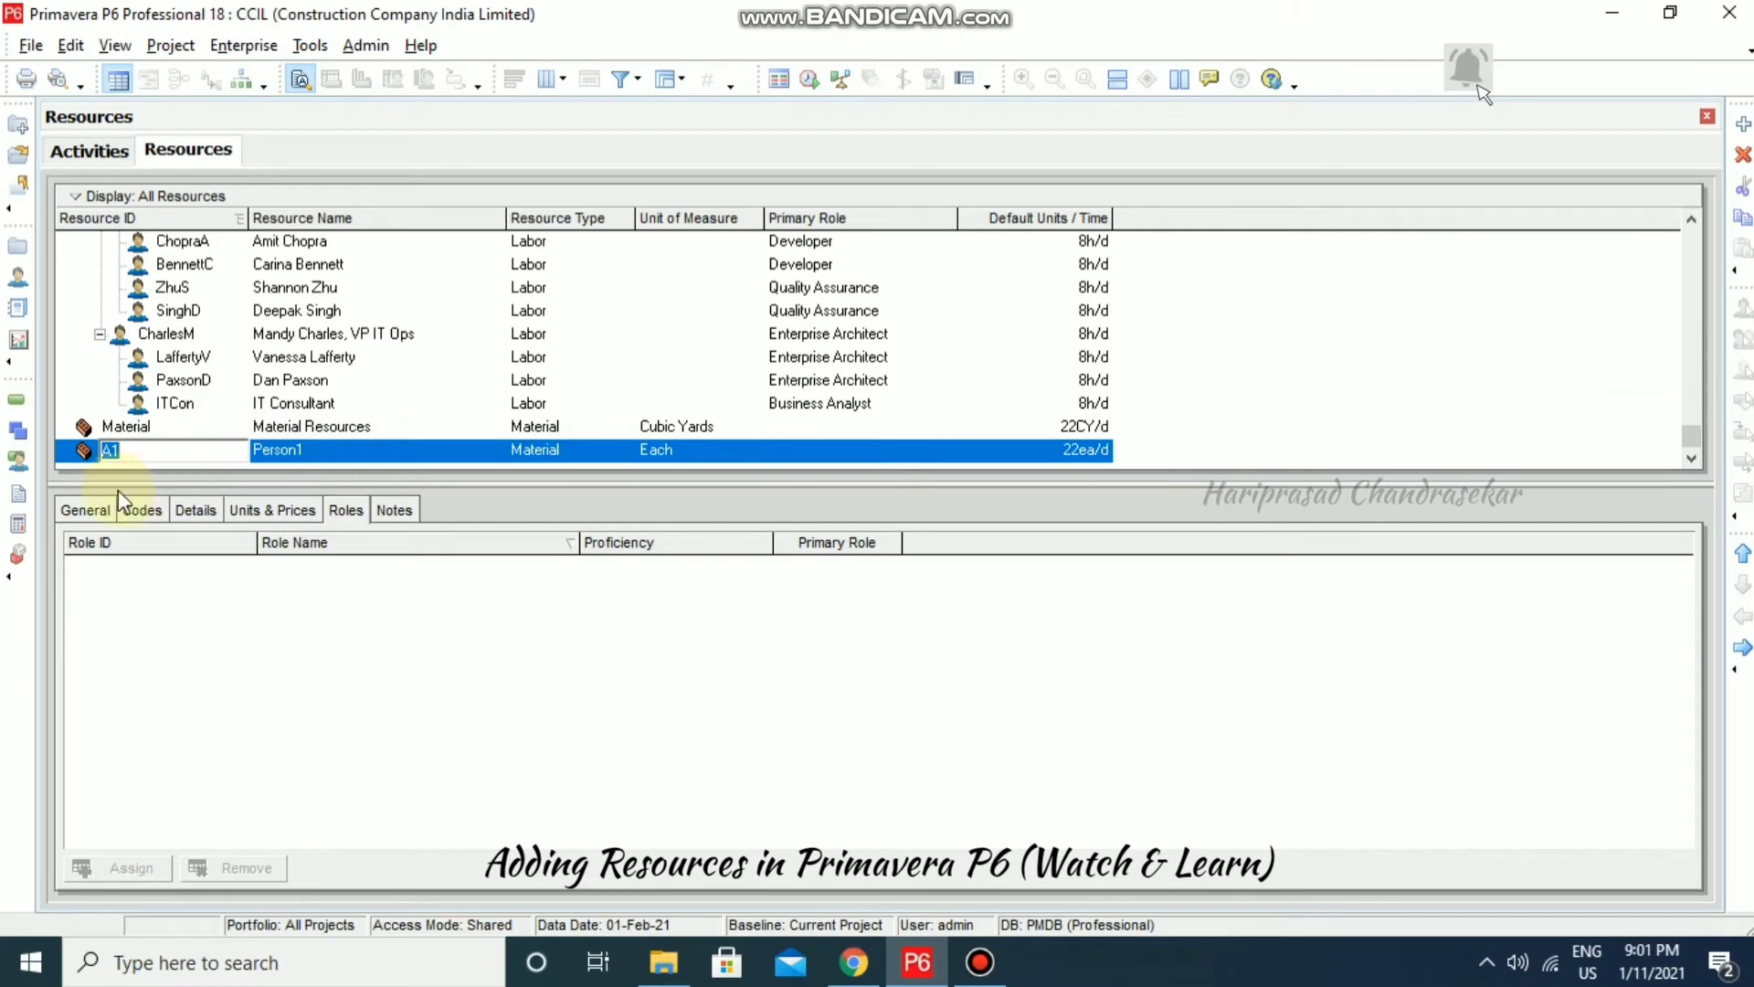
Rename resource A1 as Cement in the resource list.
left_click(95, 508)
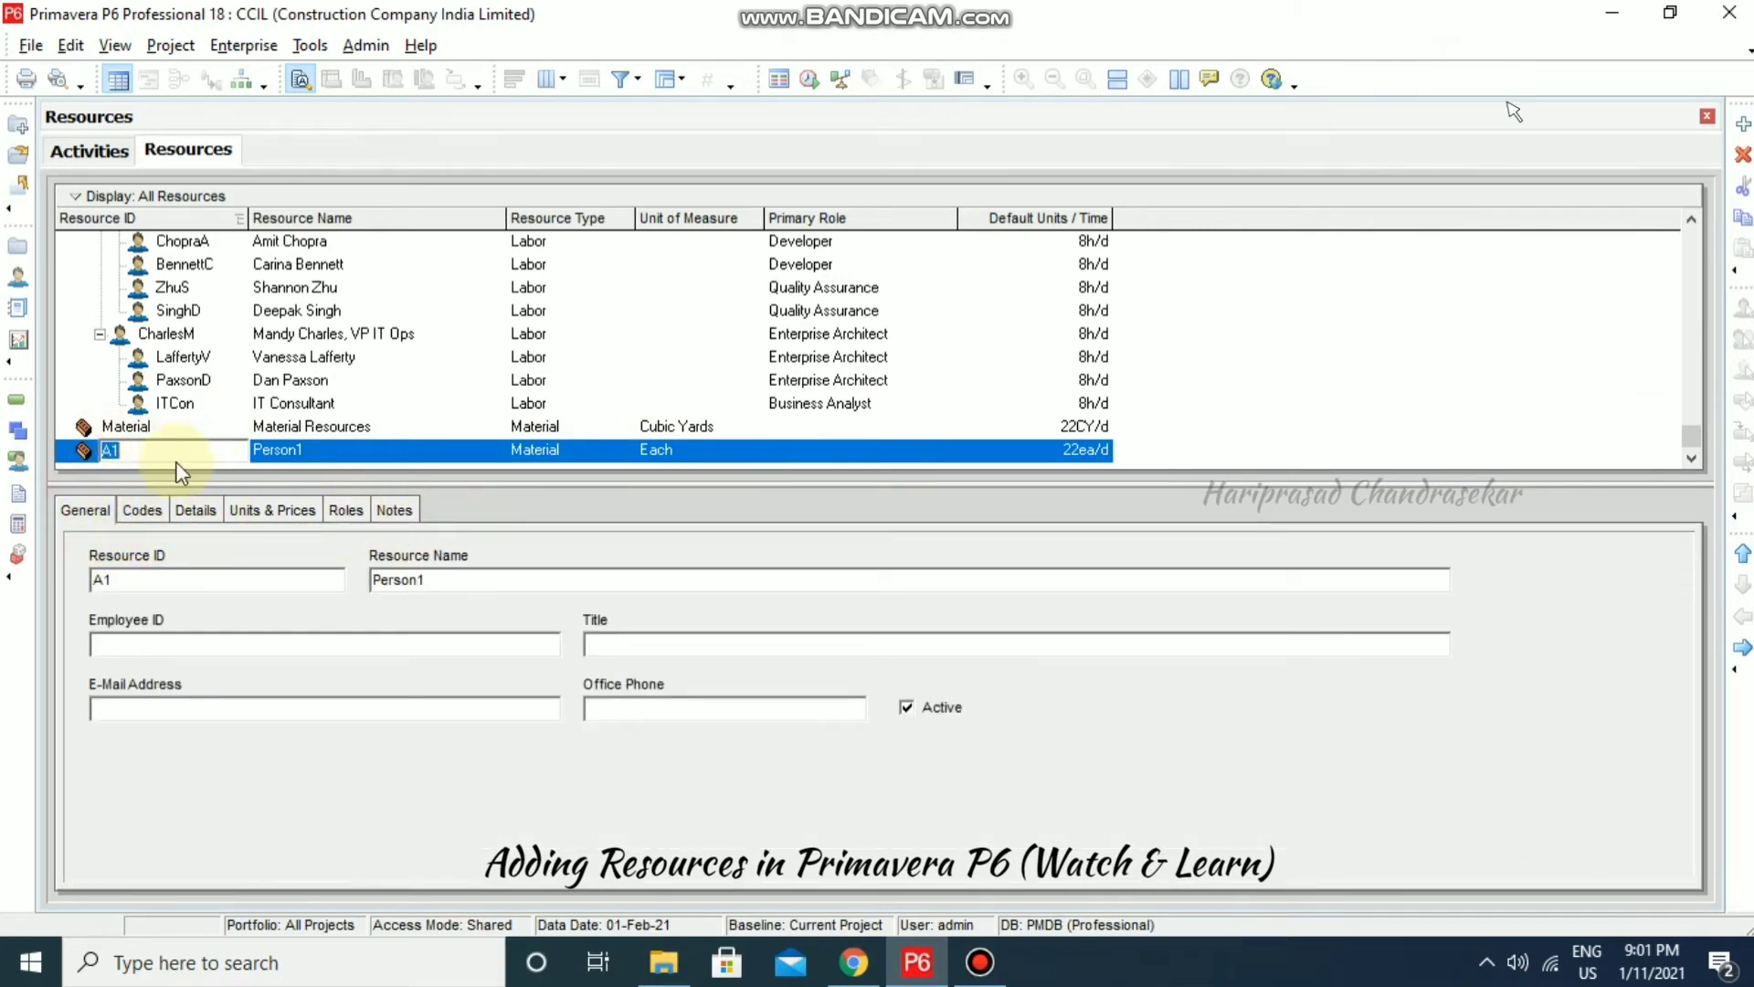
left_click(344, 449)
left_click(343, 449)
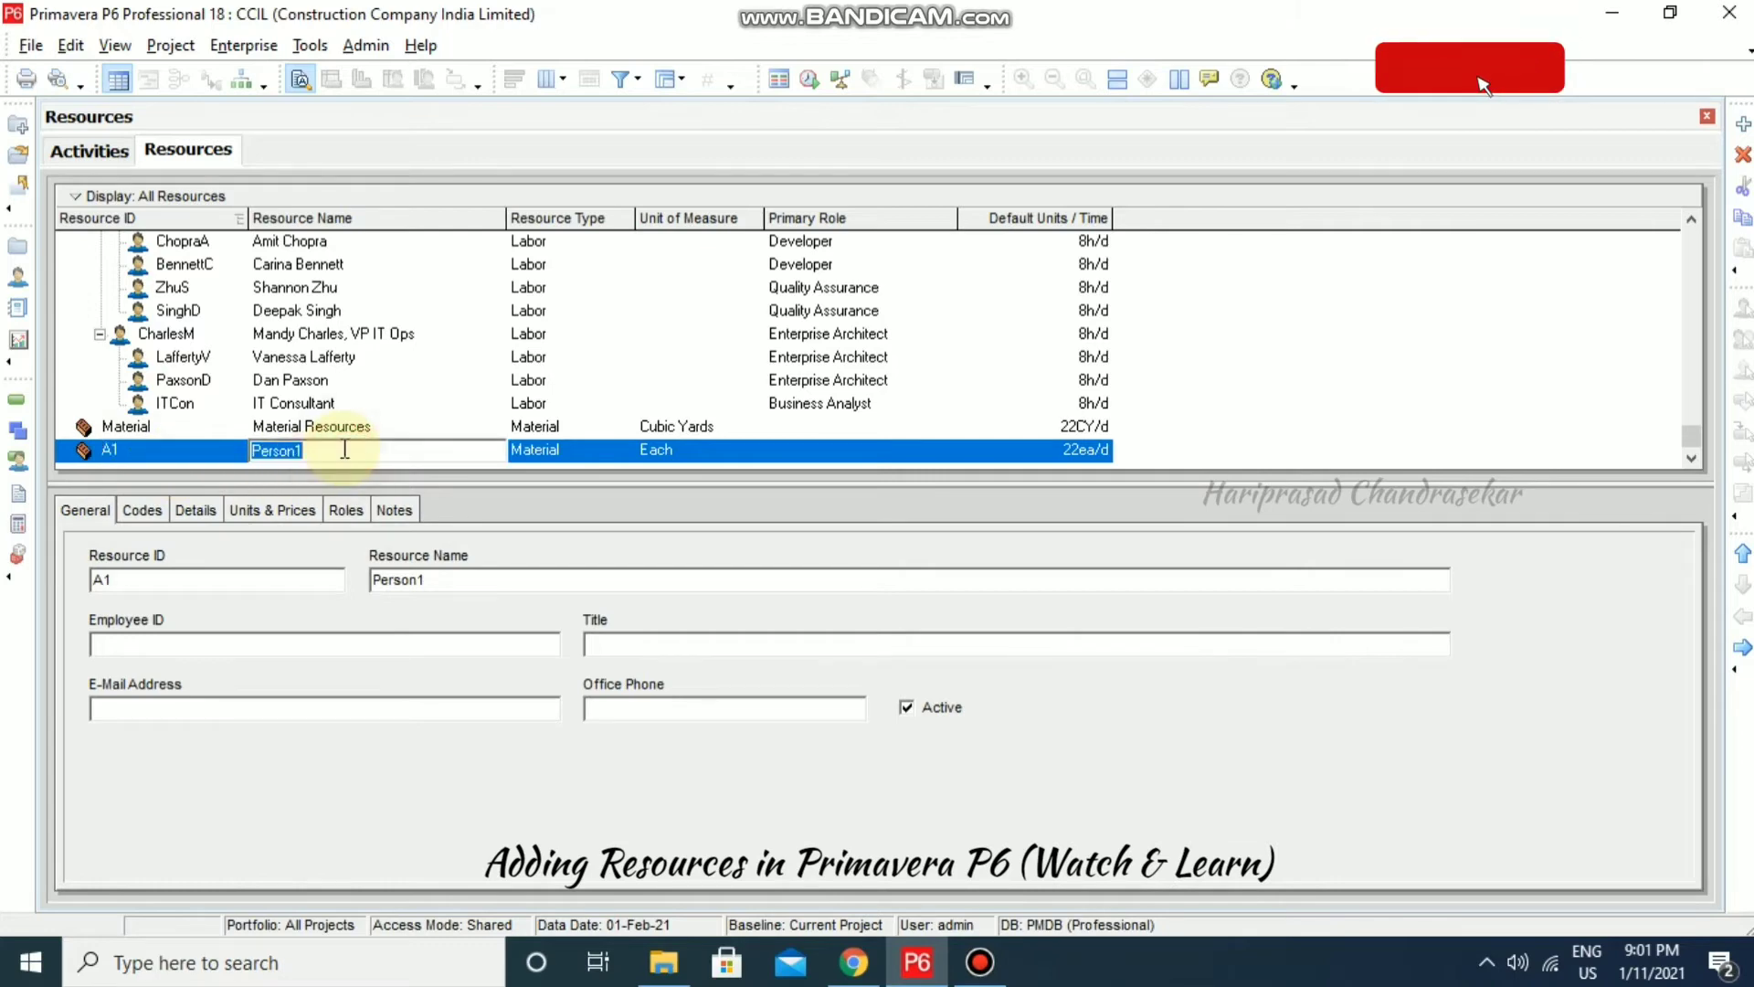
type("Ce")
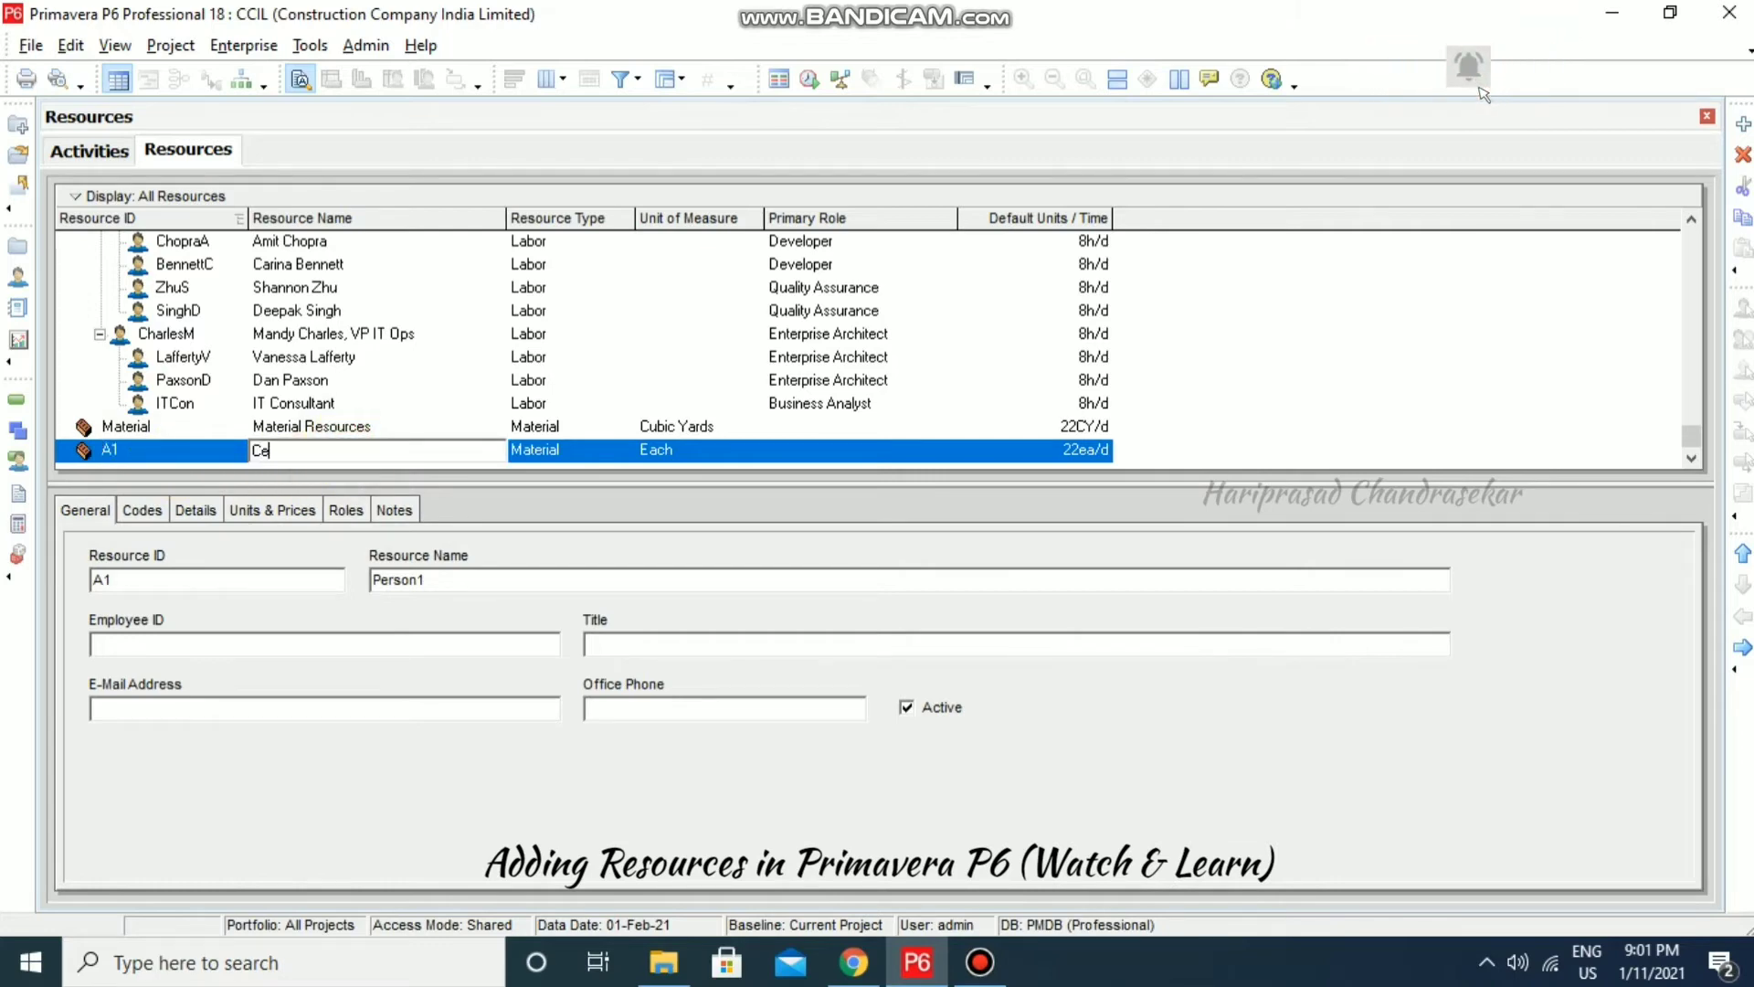
type("ment")
Select Each as the unit of measure for the Cement resource.
left_click(720, 448)
left_click(727, 449)
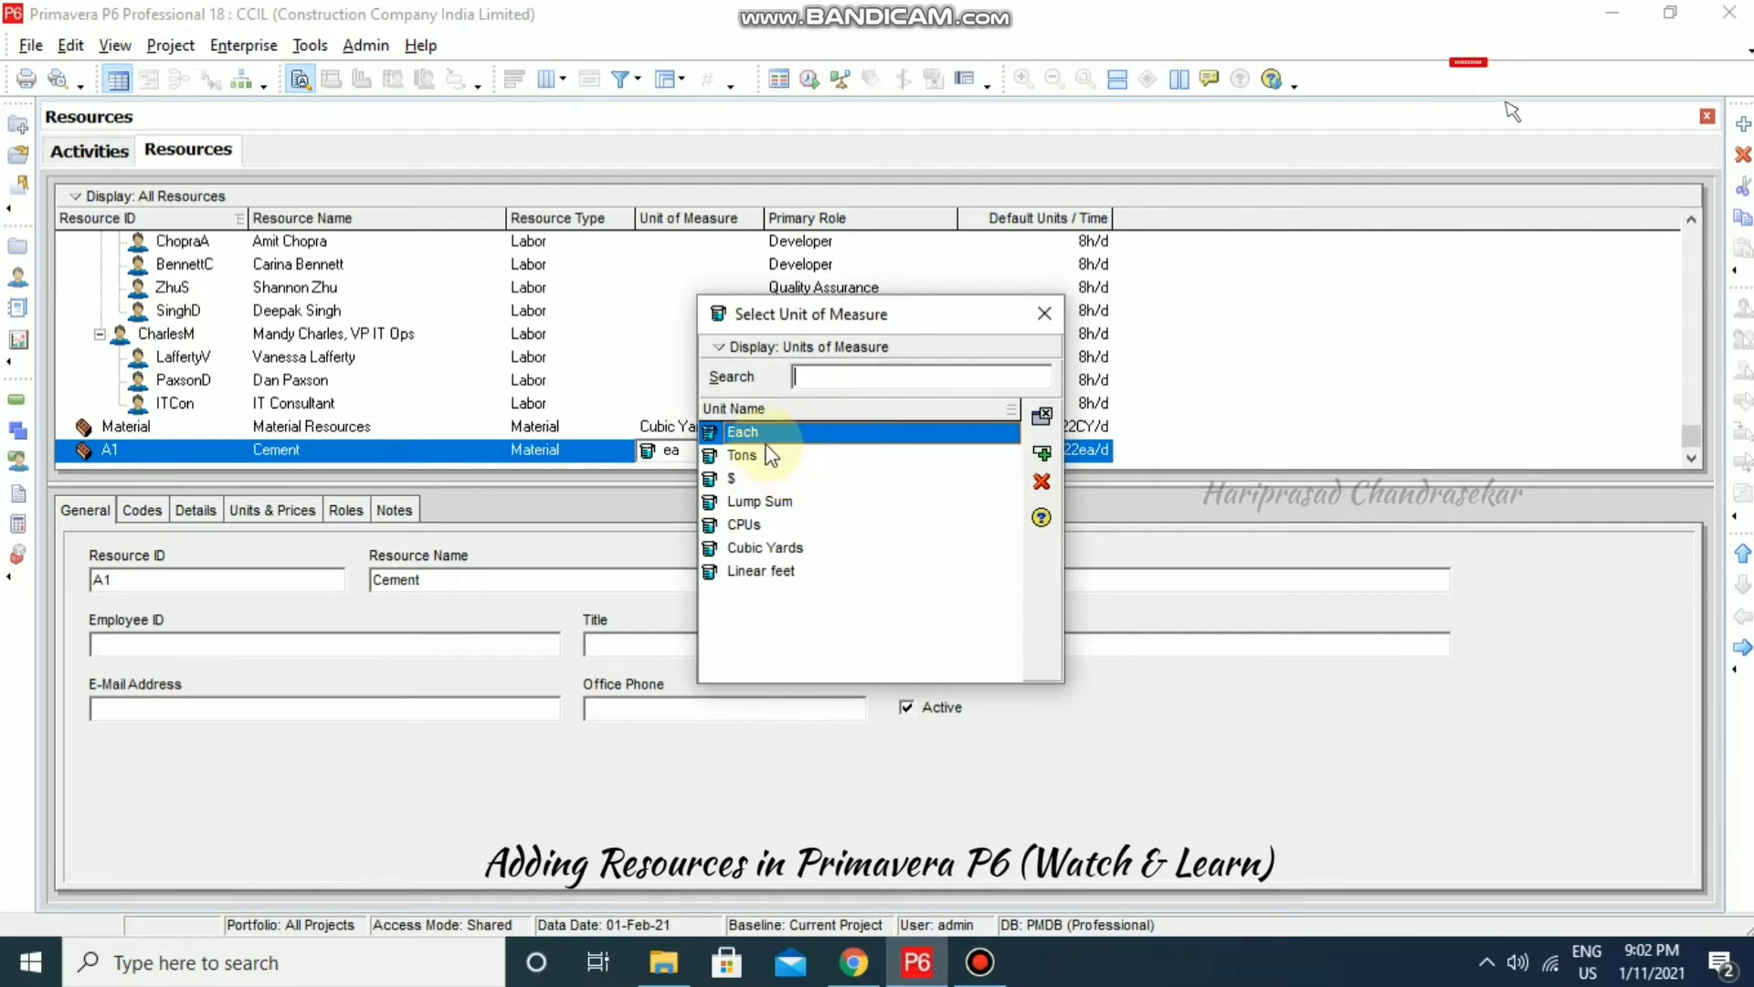
double_click(759, 433)
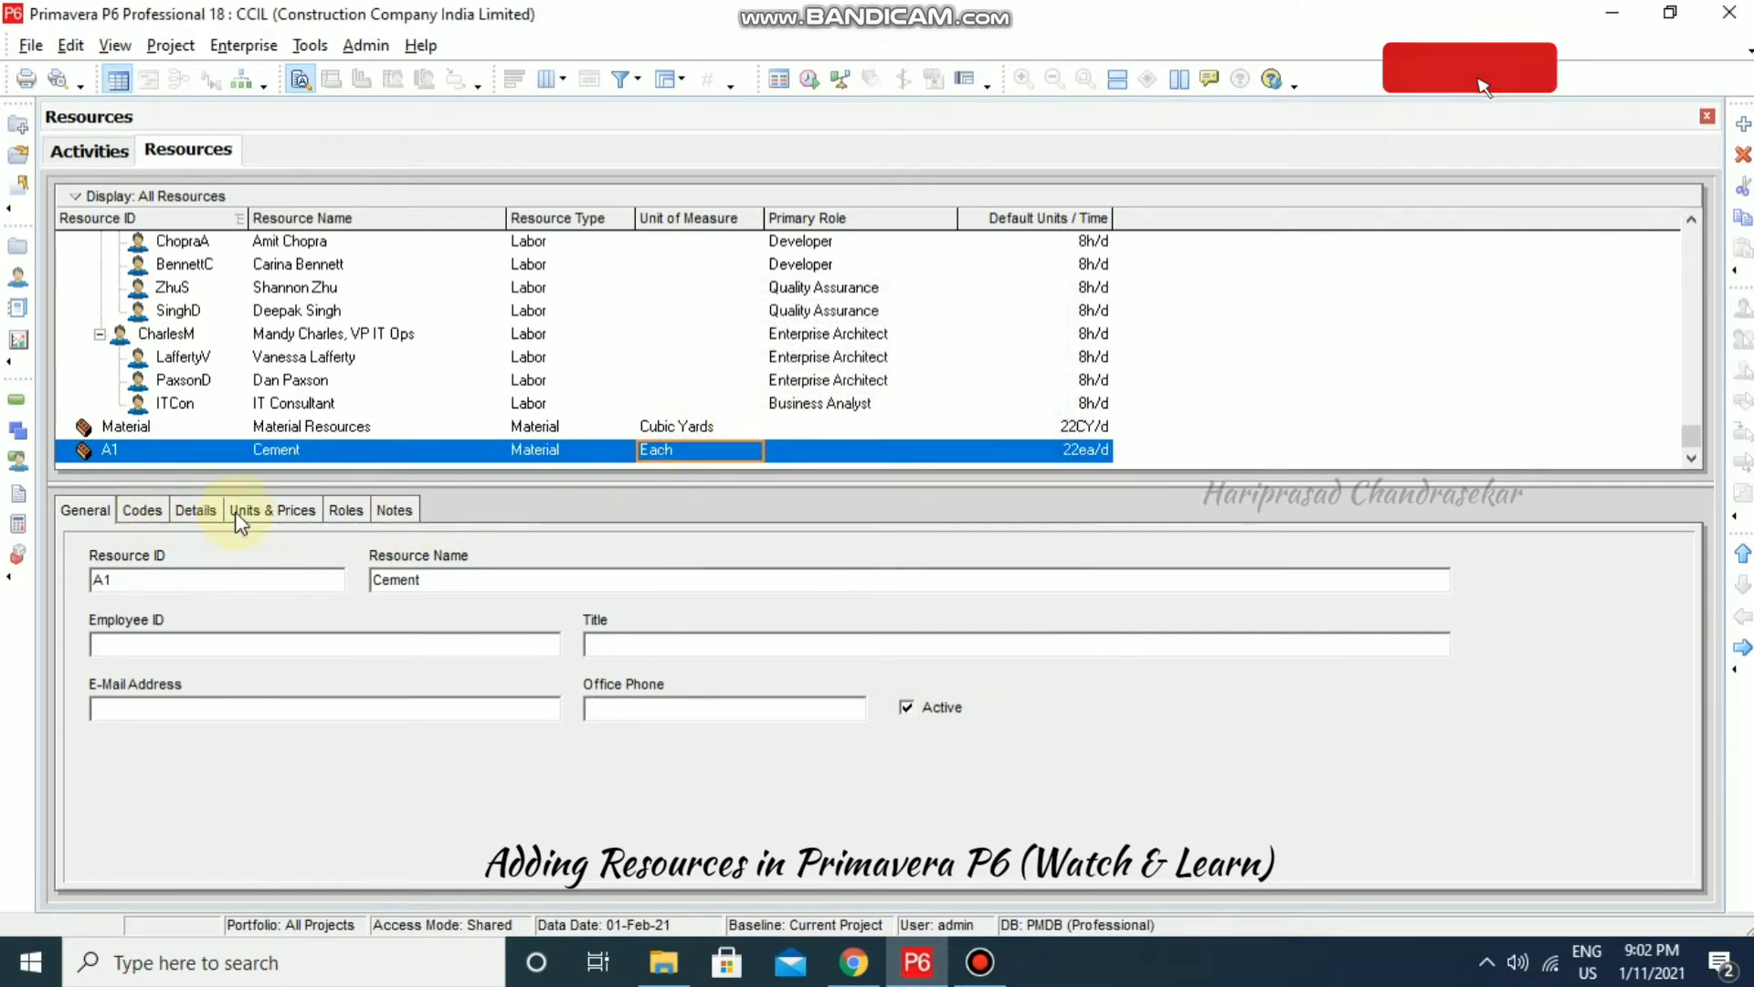
Change the Cement resource's currency to Indian Rupee in its details.
left_click(291, 511)
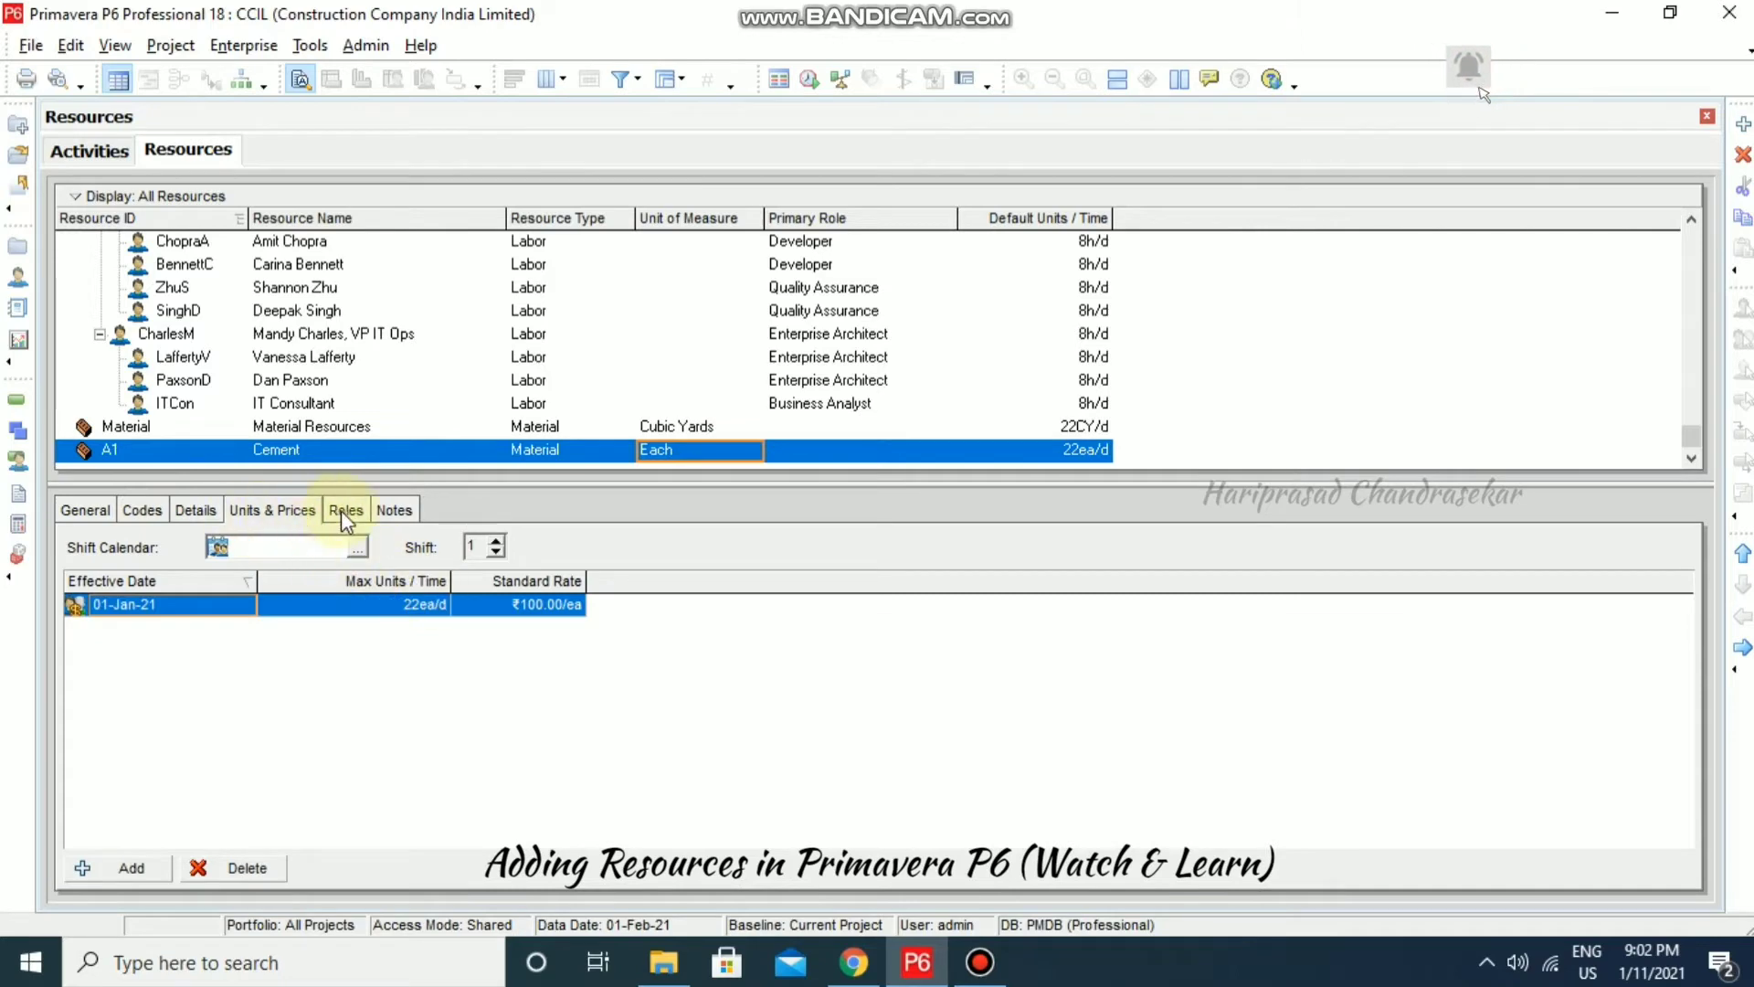
left_click(144, 509)
left_click(194, 512)
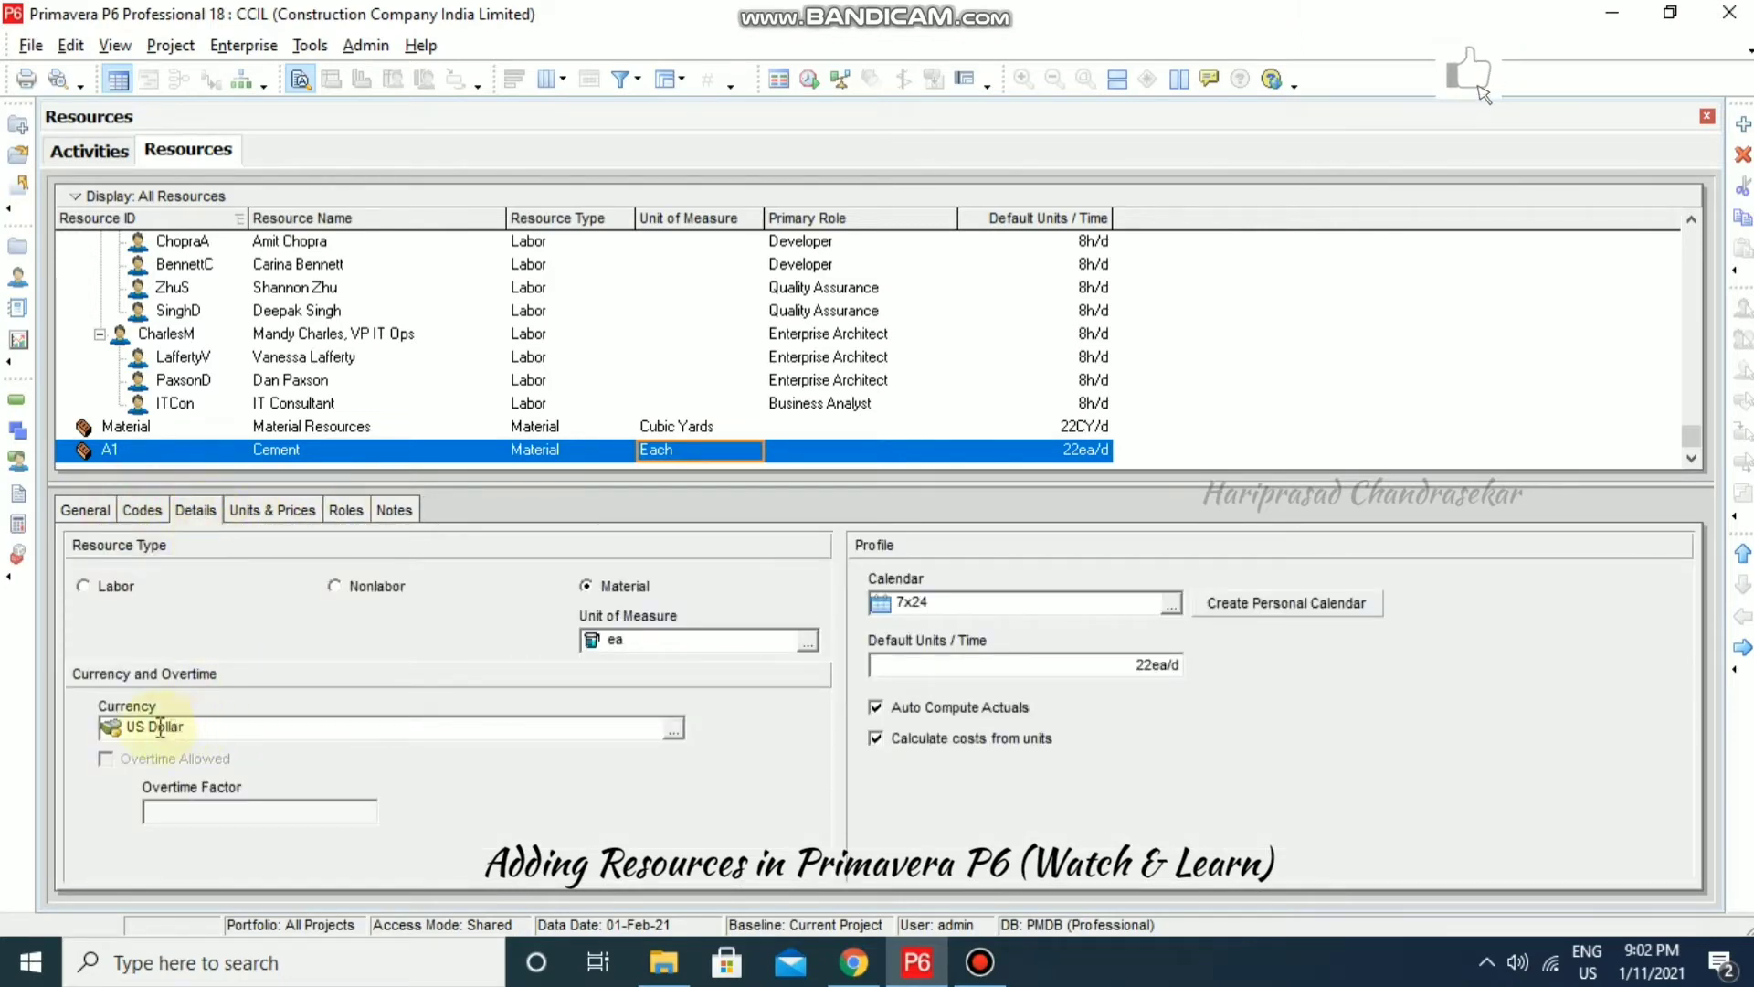
left_click(674, 729)
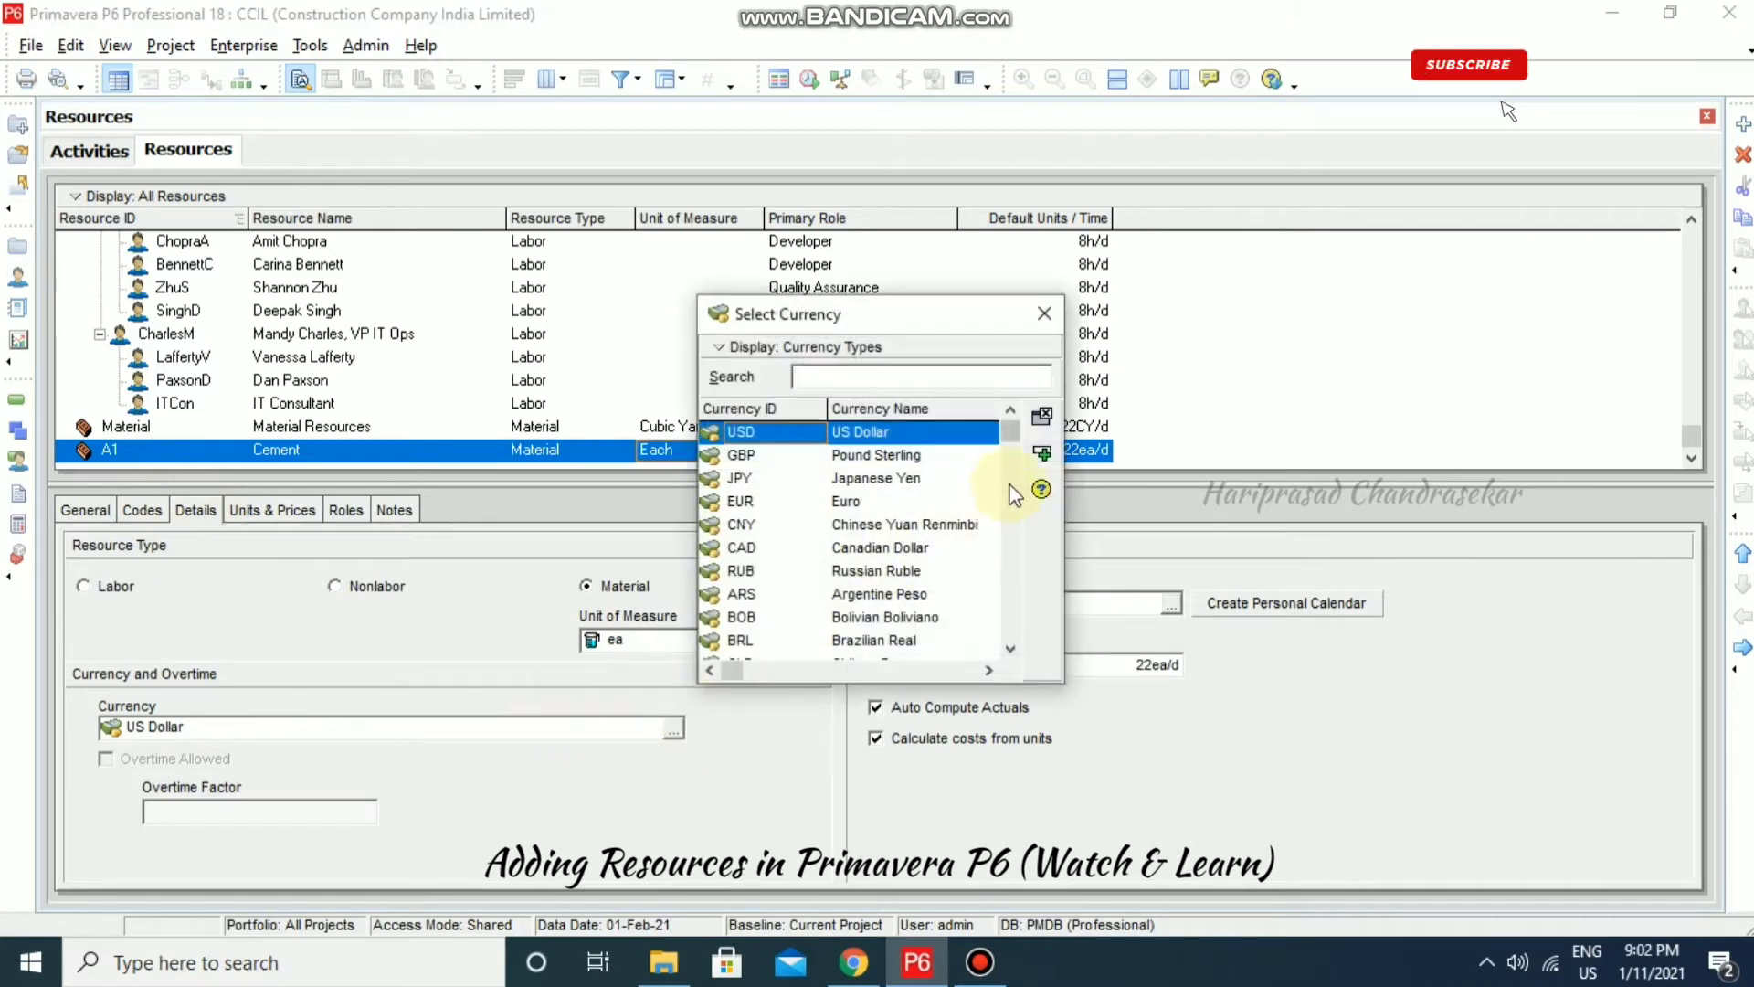
scroll(1000, 549, "down", 10)
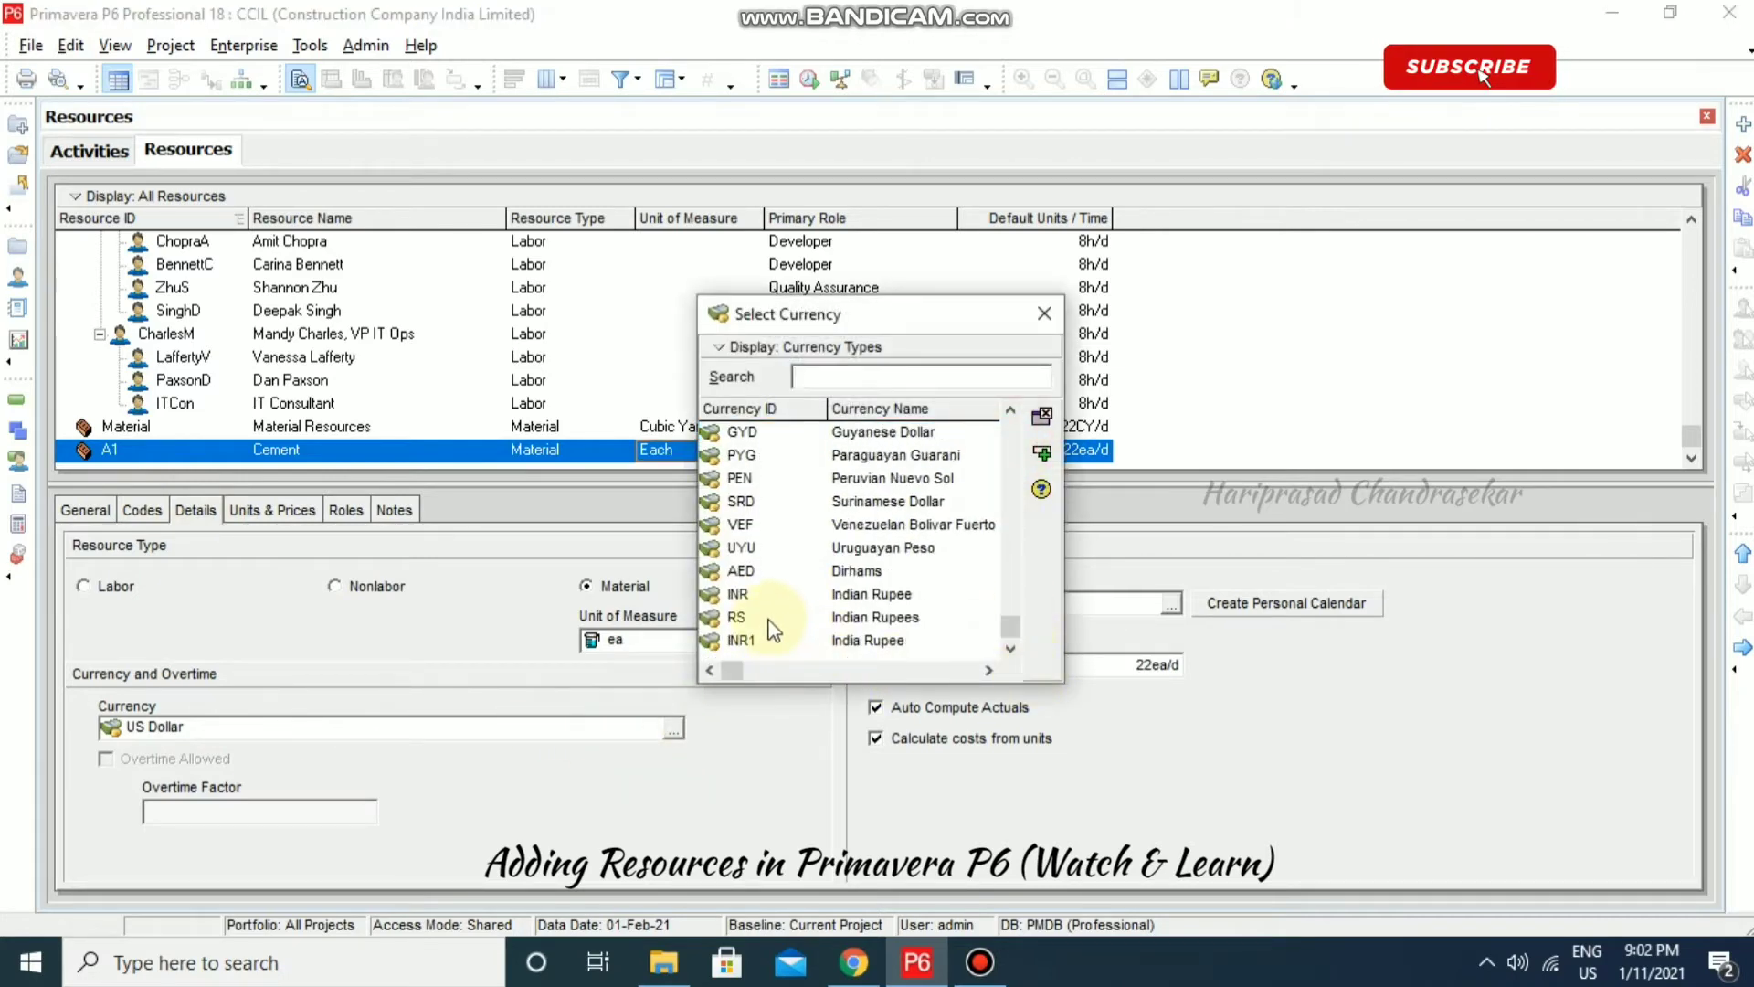
double_click(850, 594)
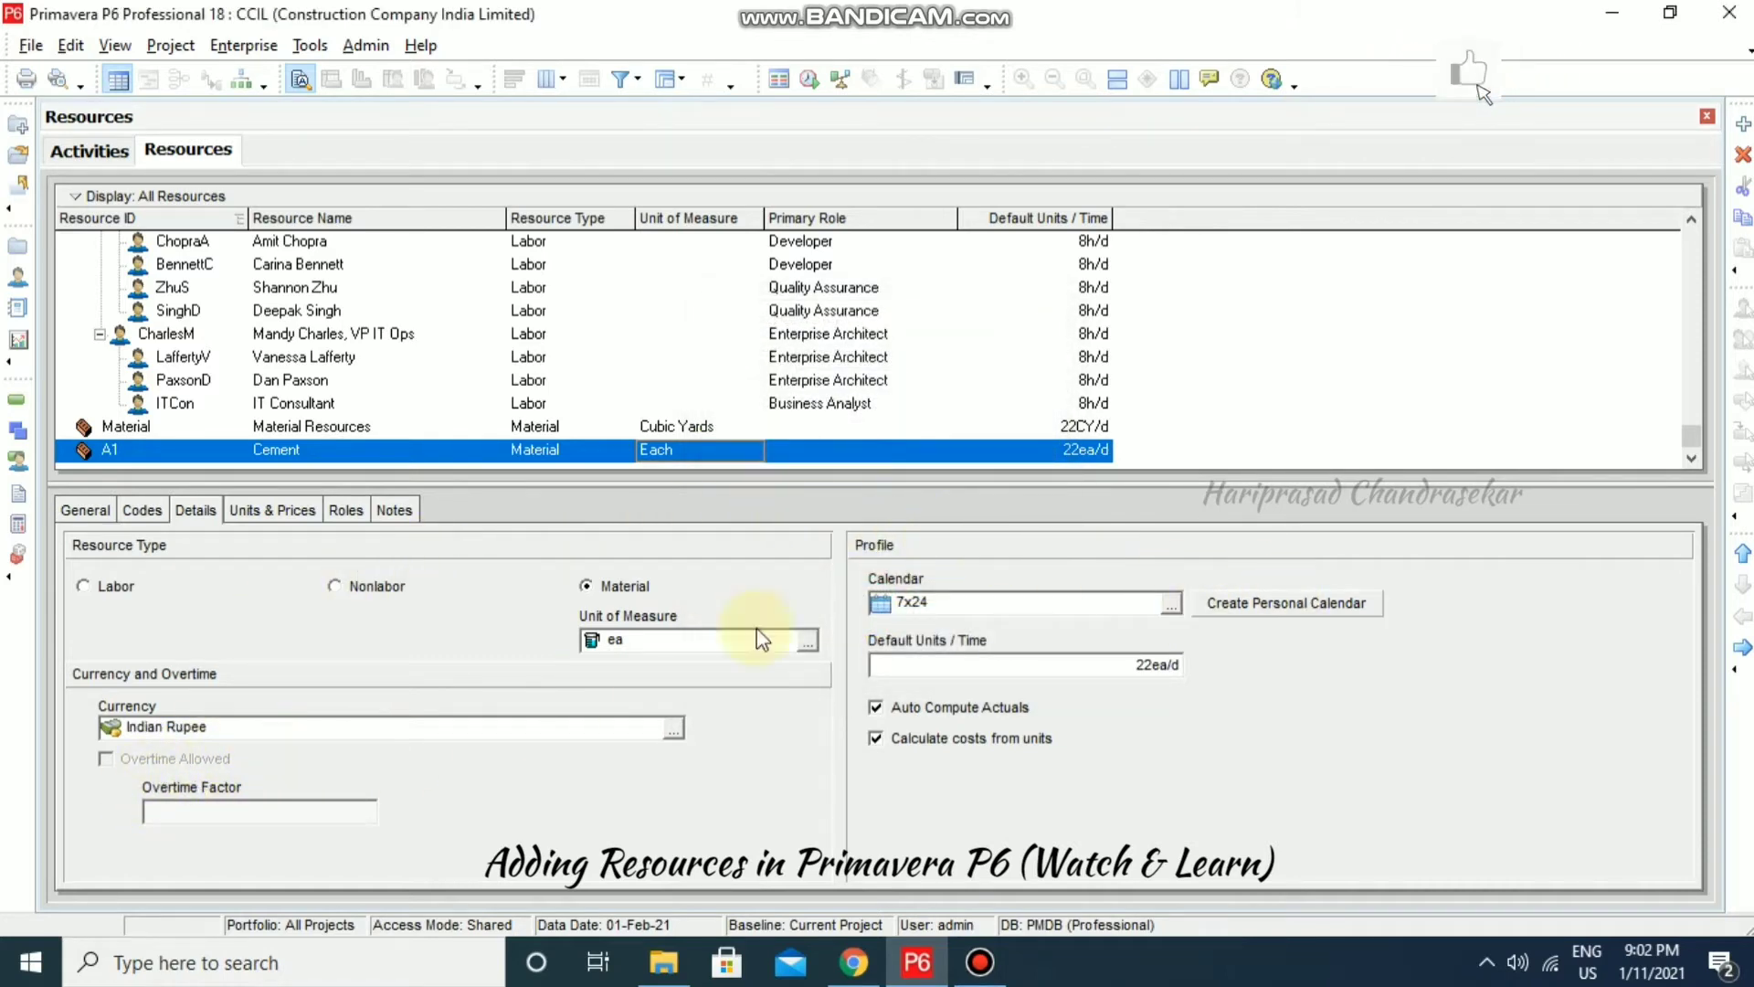
Review the Cement resource's general information, codes and details, and set its standard rate to 350 per unit.
left_click(108, 509)
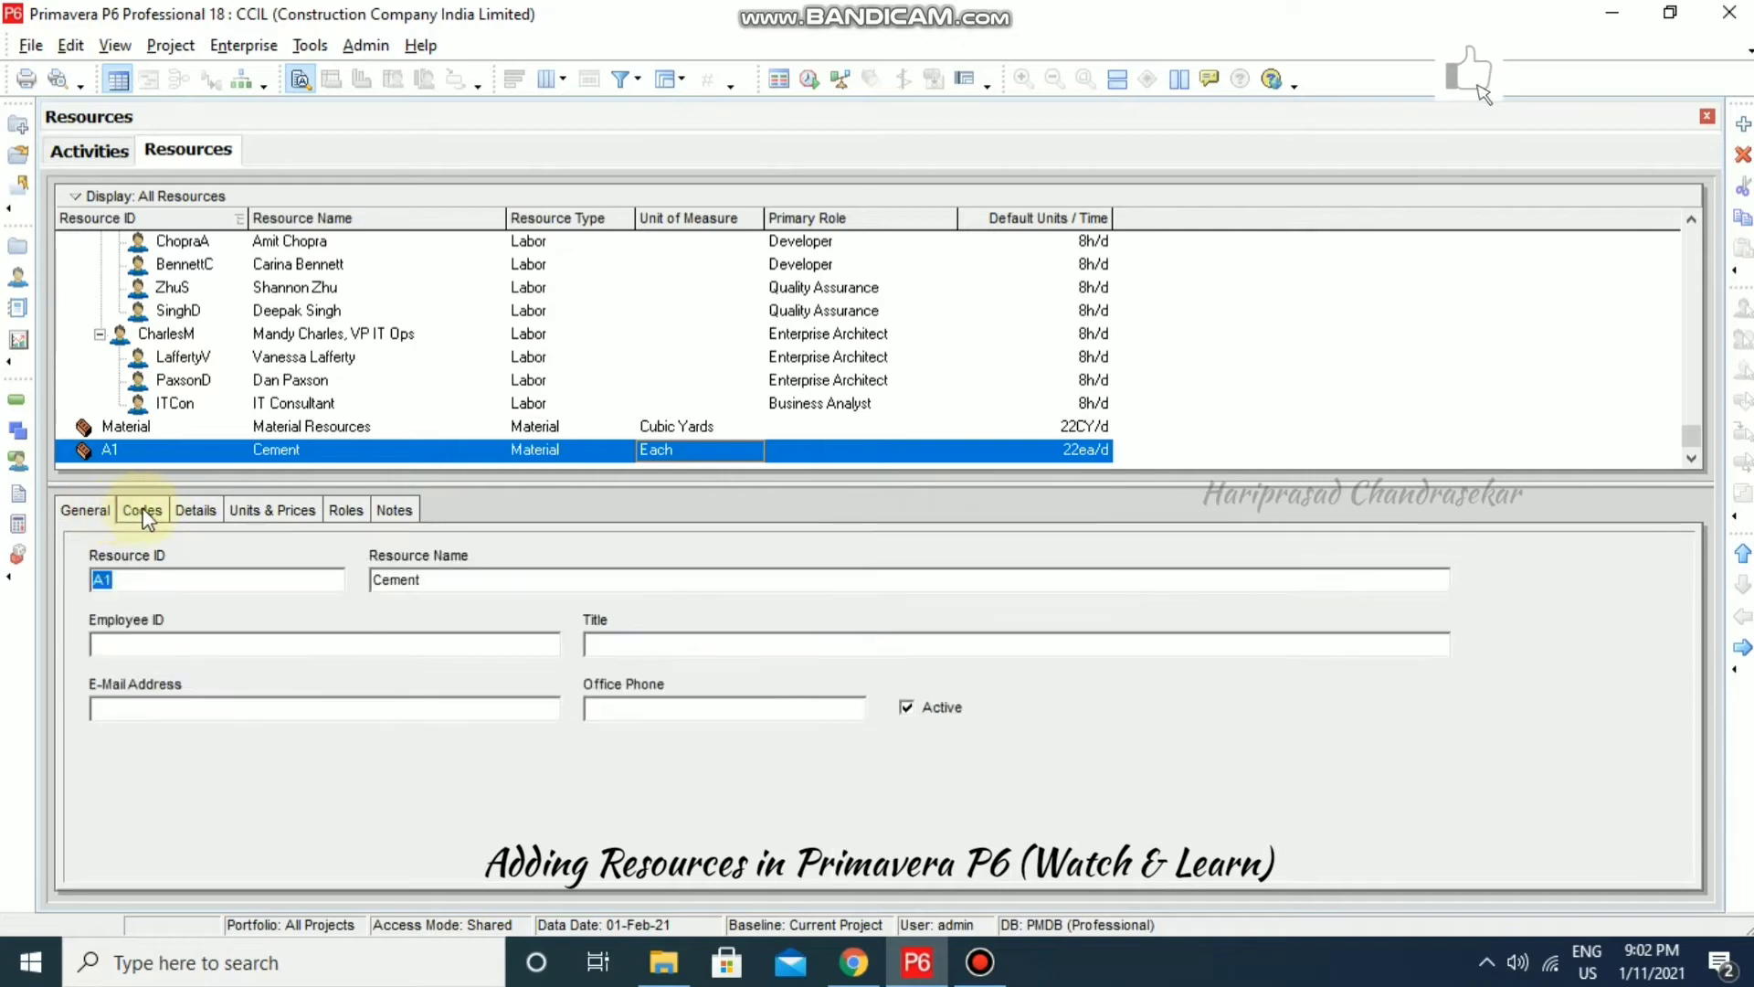
left_click(149, 514)
left_click(203, 511)
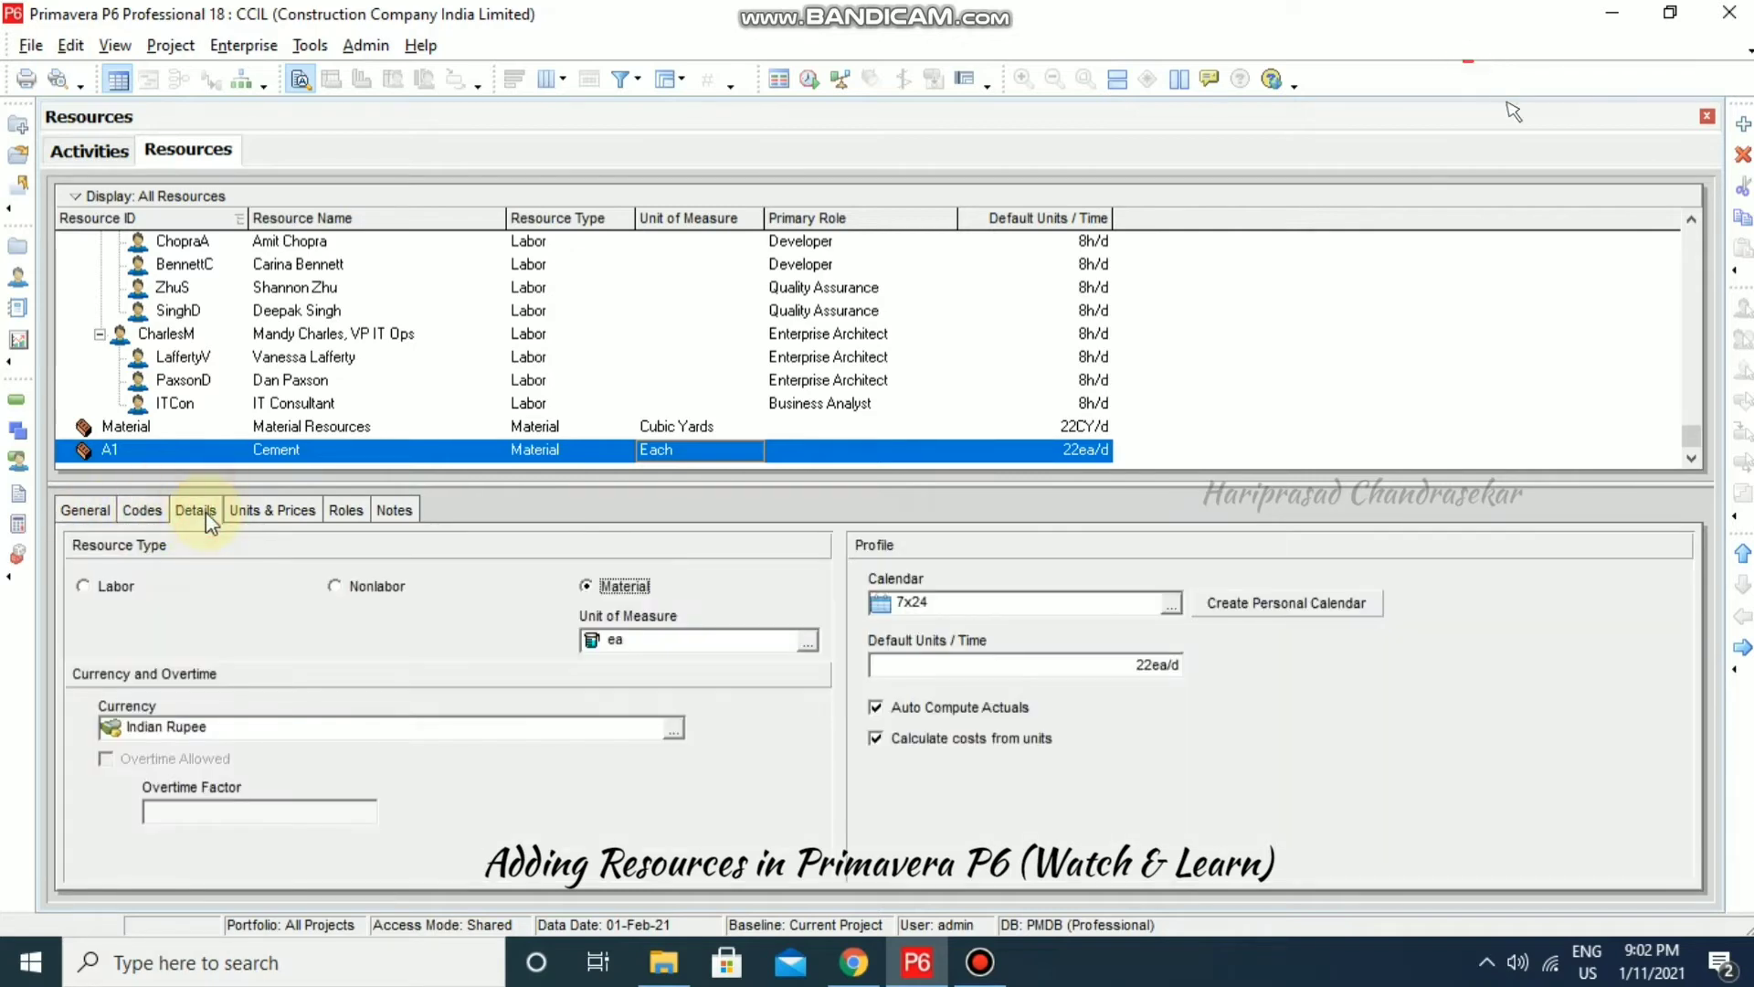
left_click(265, 510)
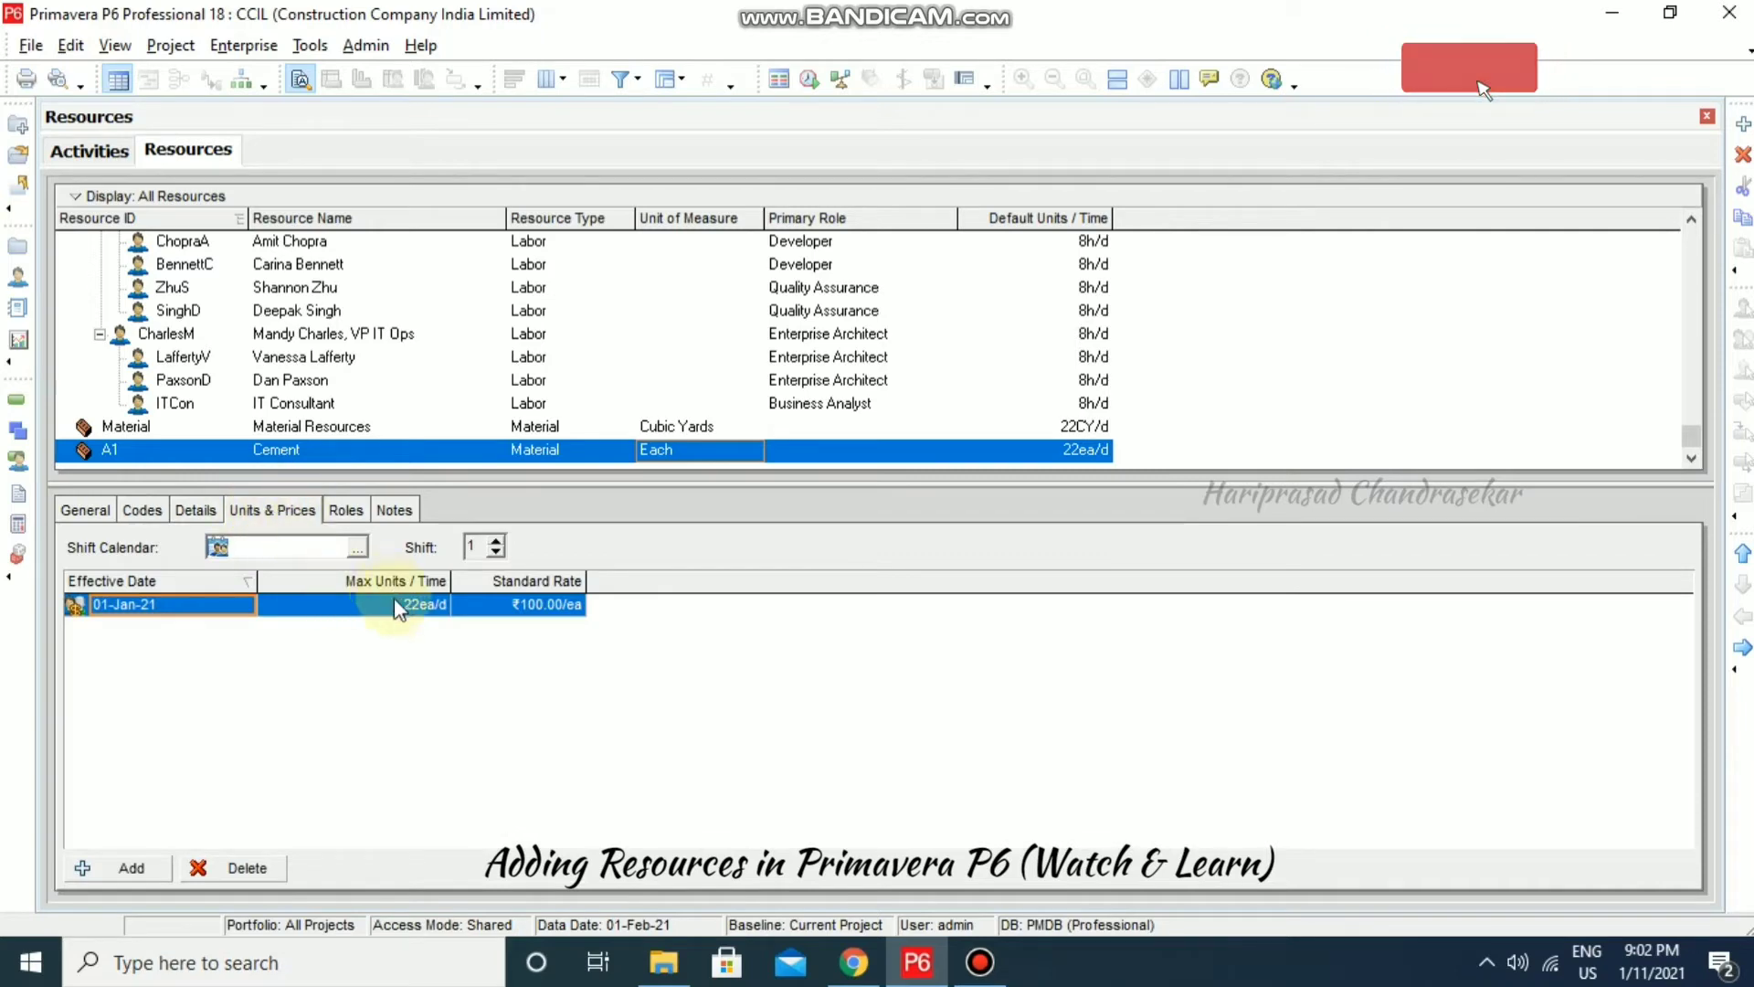
left_click(517, 608)
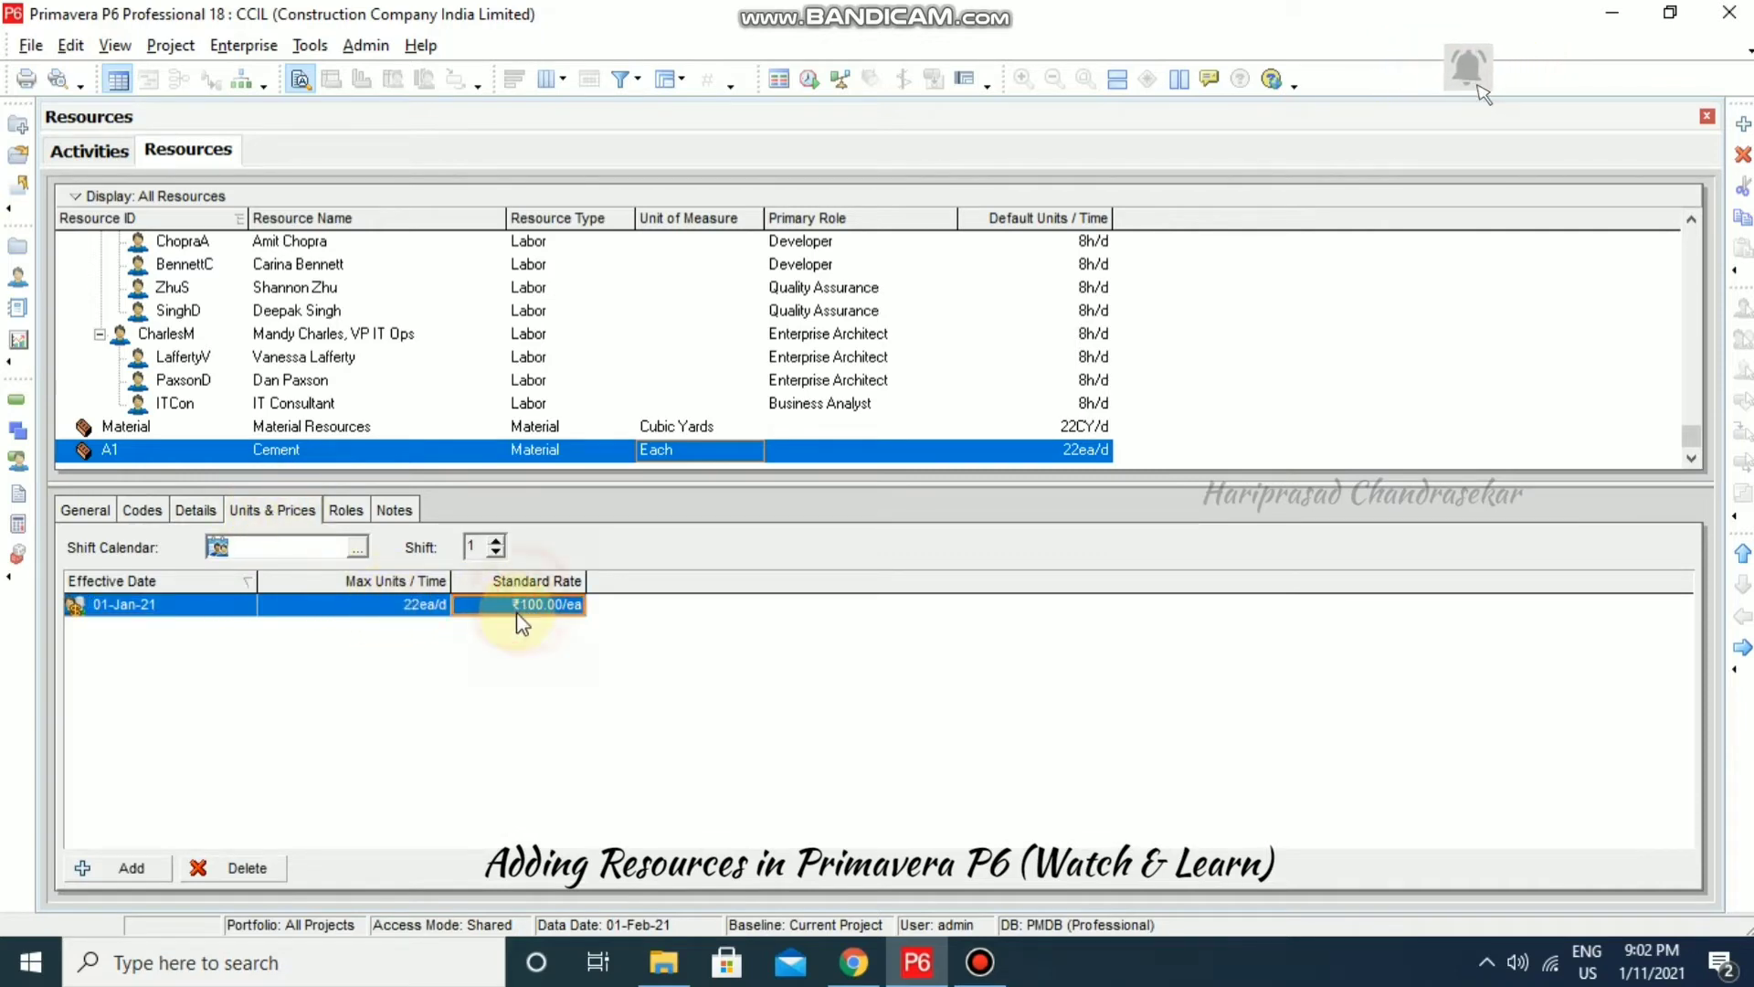
left_click(498, 606)
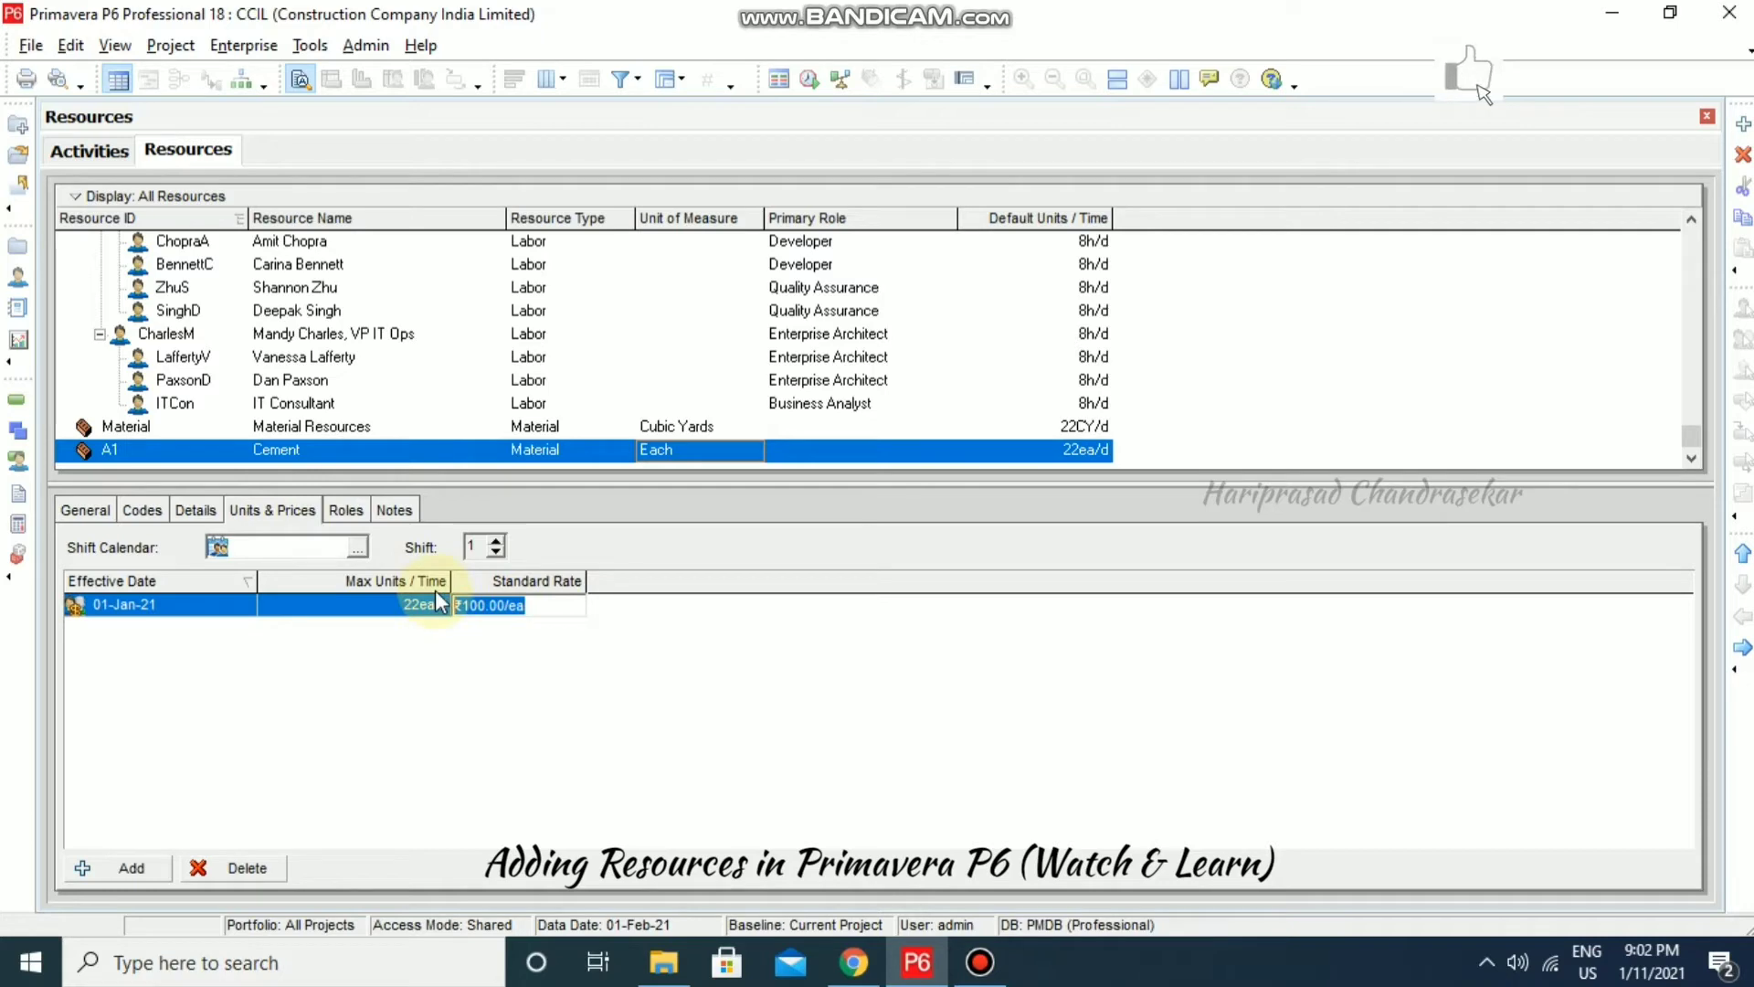
type("350")
left_click(568, 599)
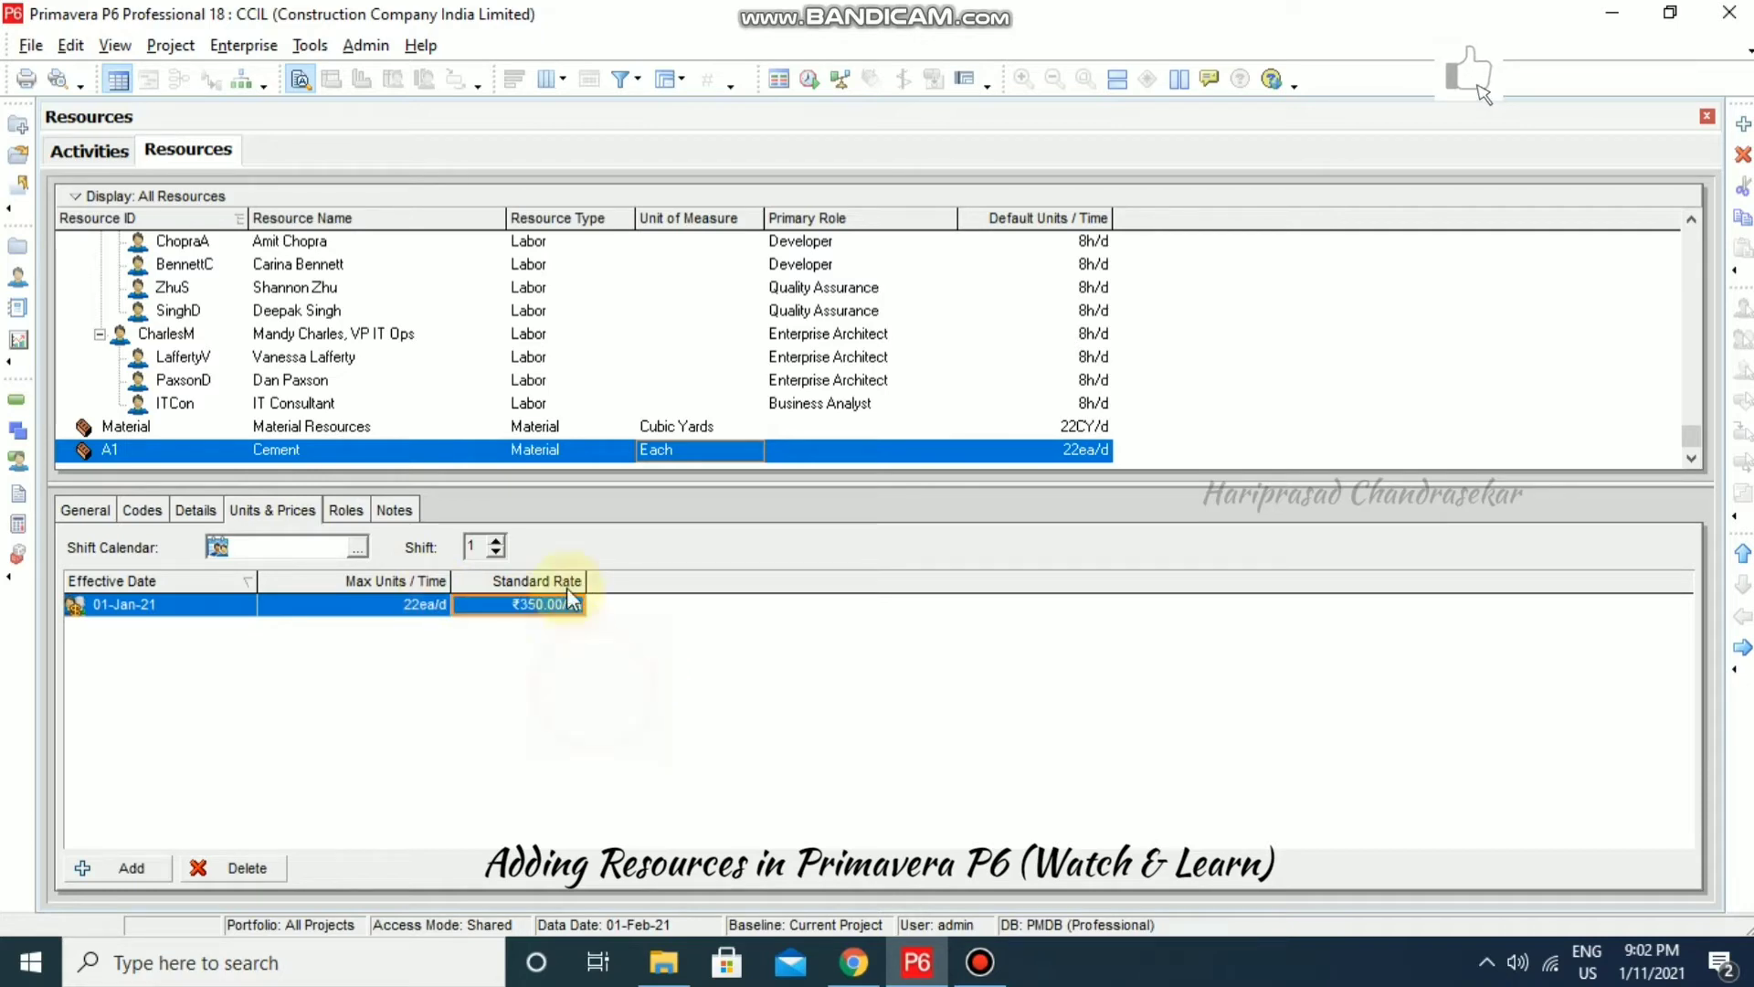
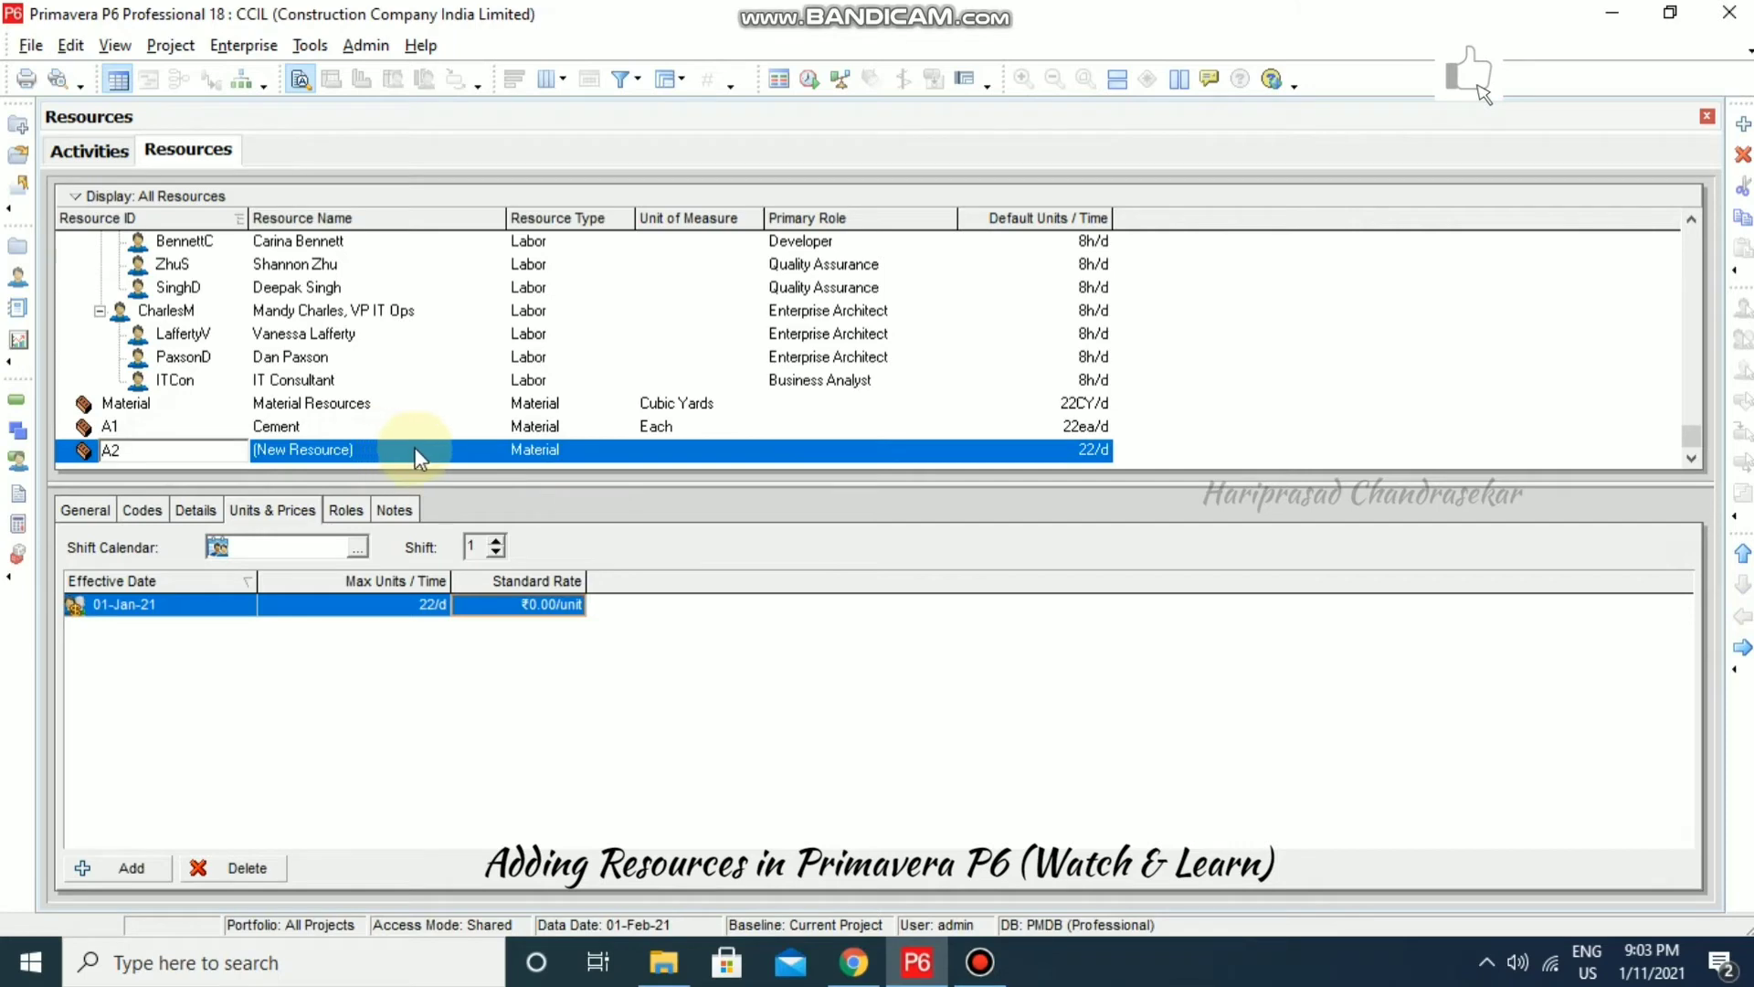
Name the new resource A2 Person and set its resource type to Labor, leaving the unit of measure empty.
left_click(416, 450)
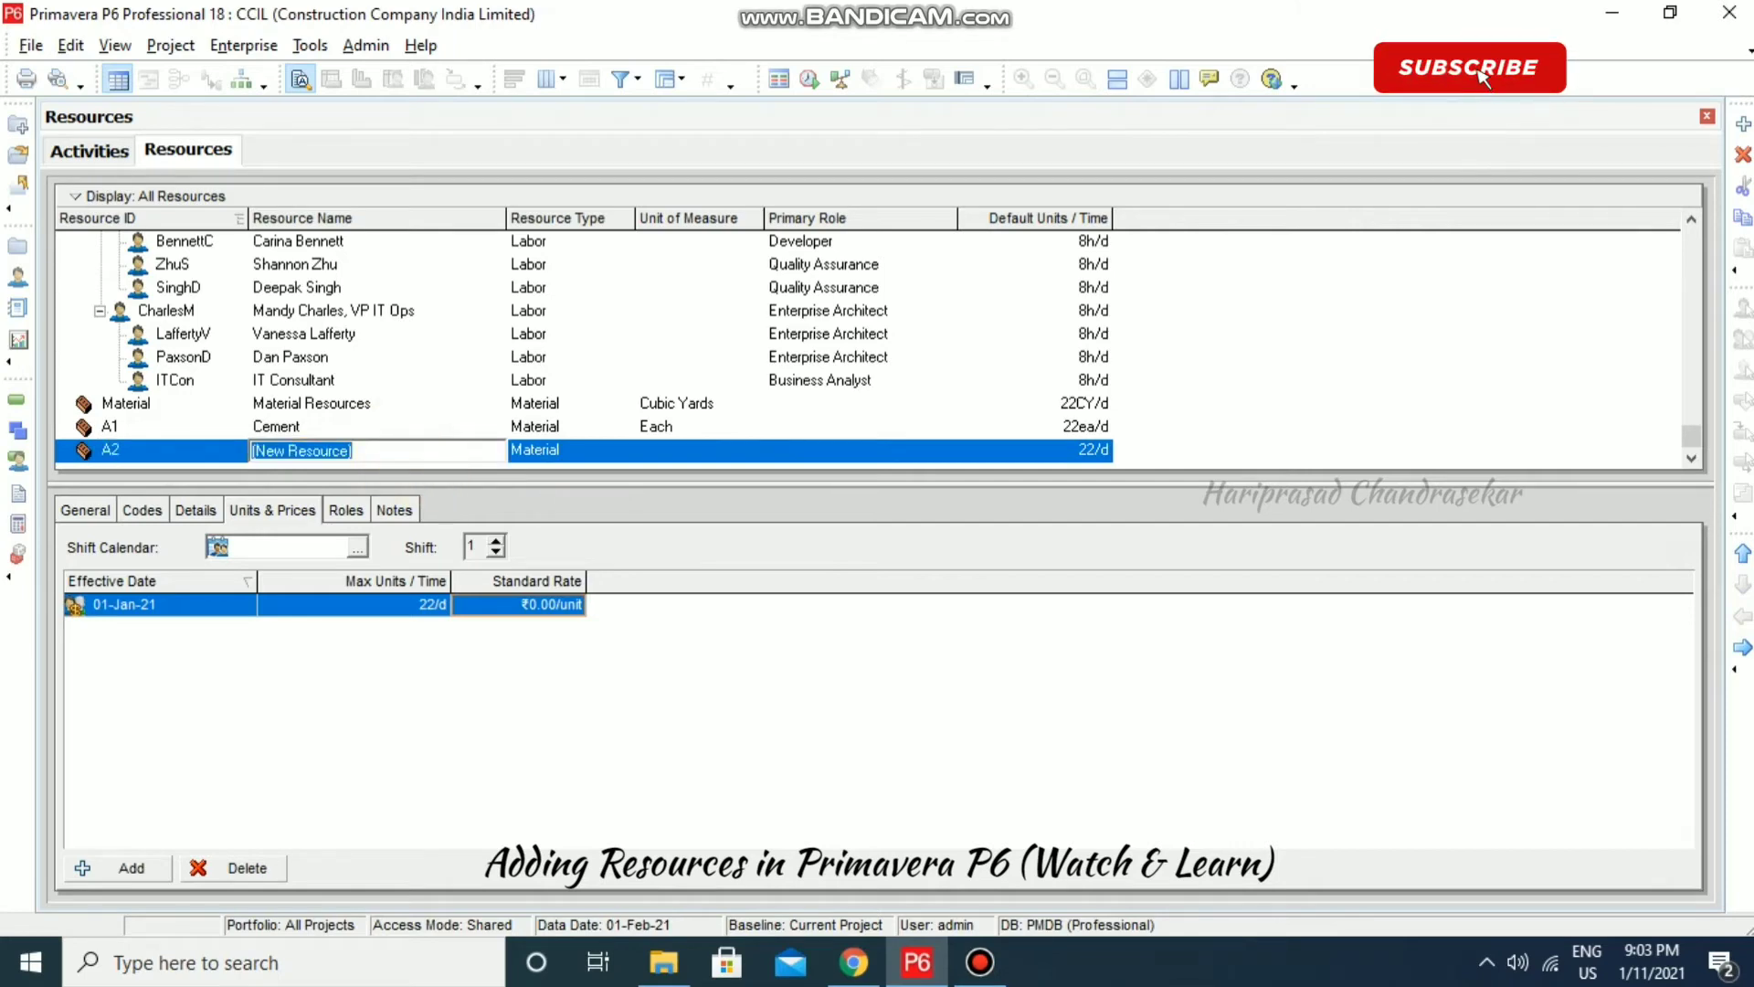
type("Person")
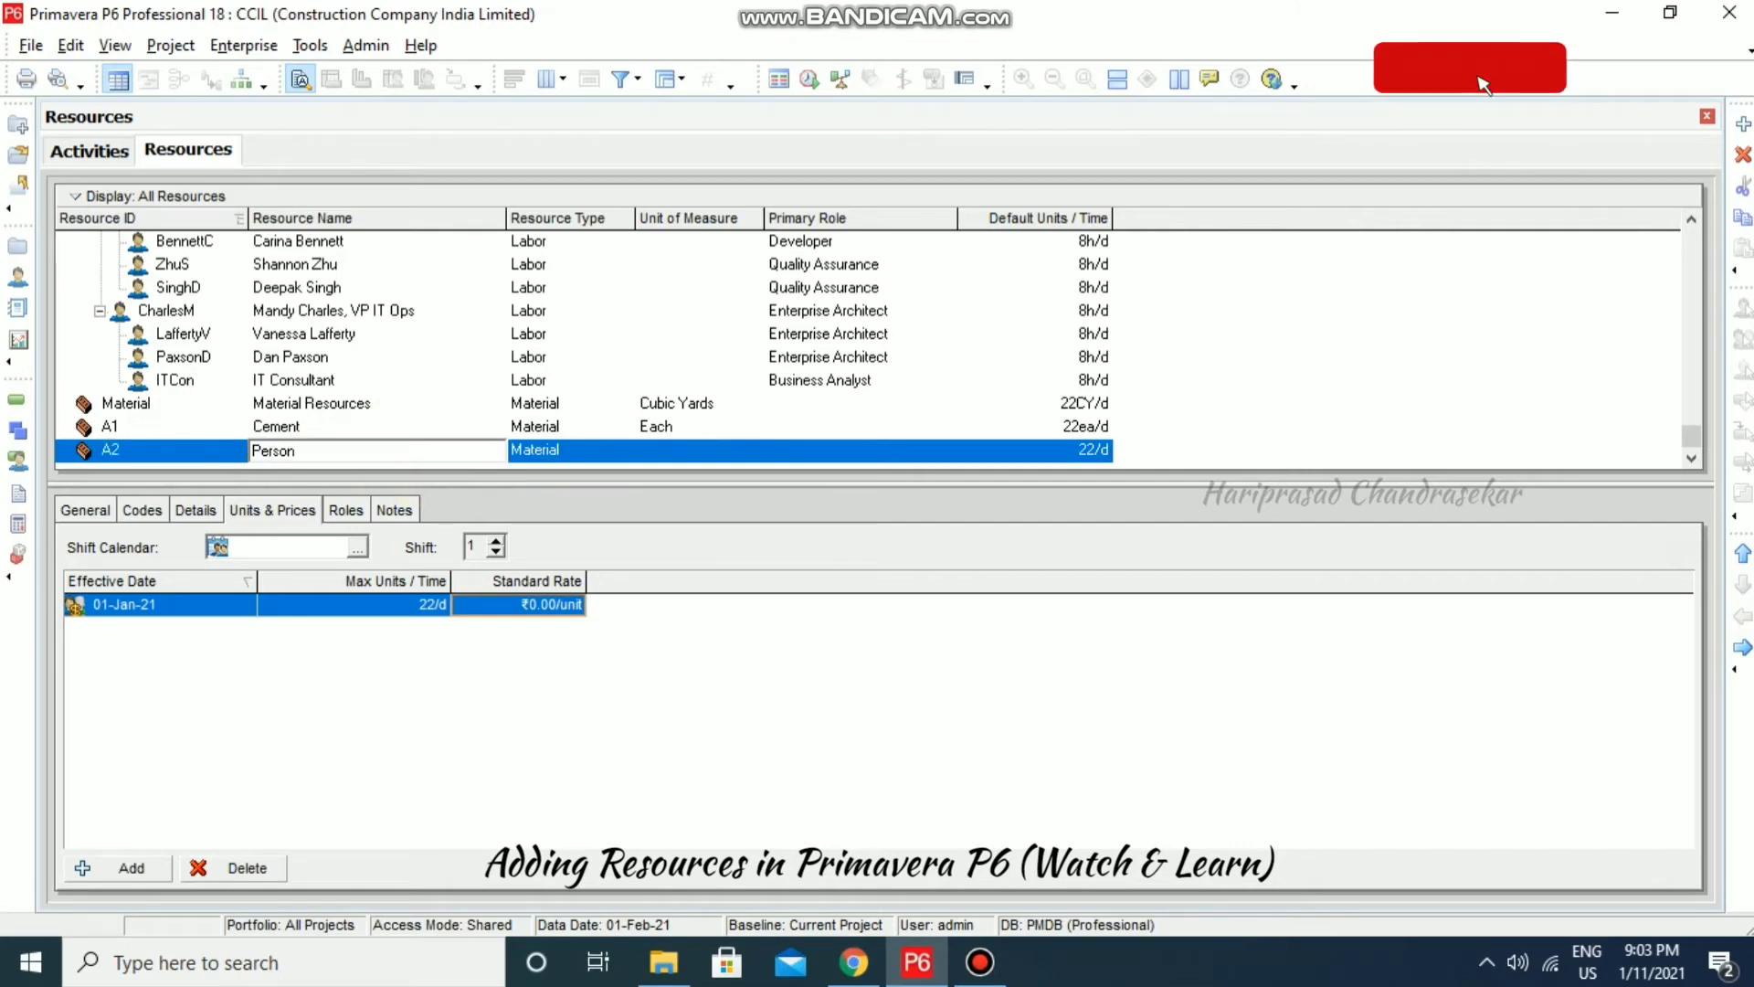
left_click(541, 456)
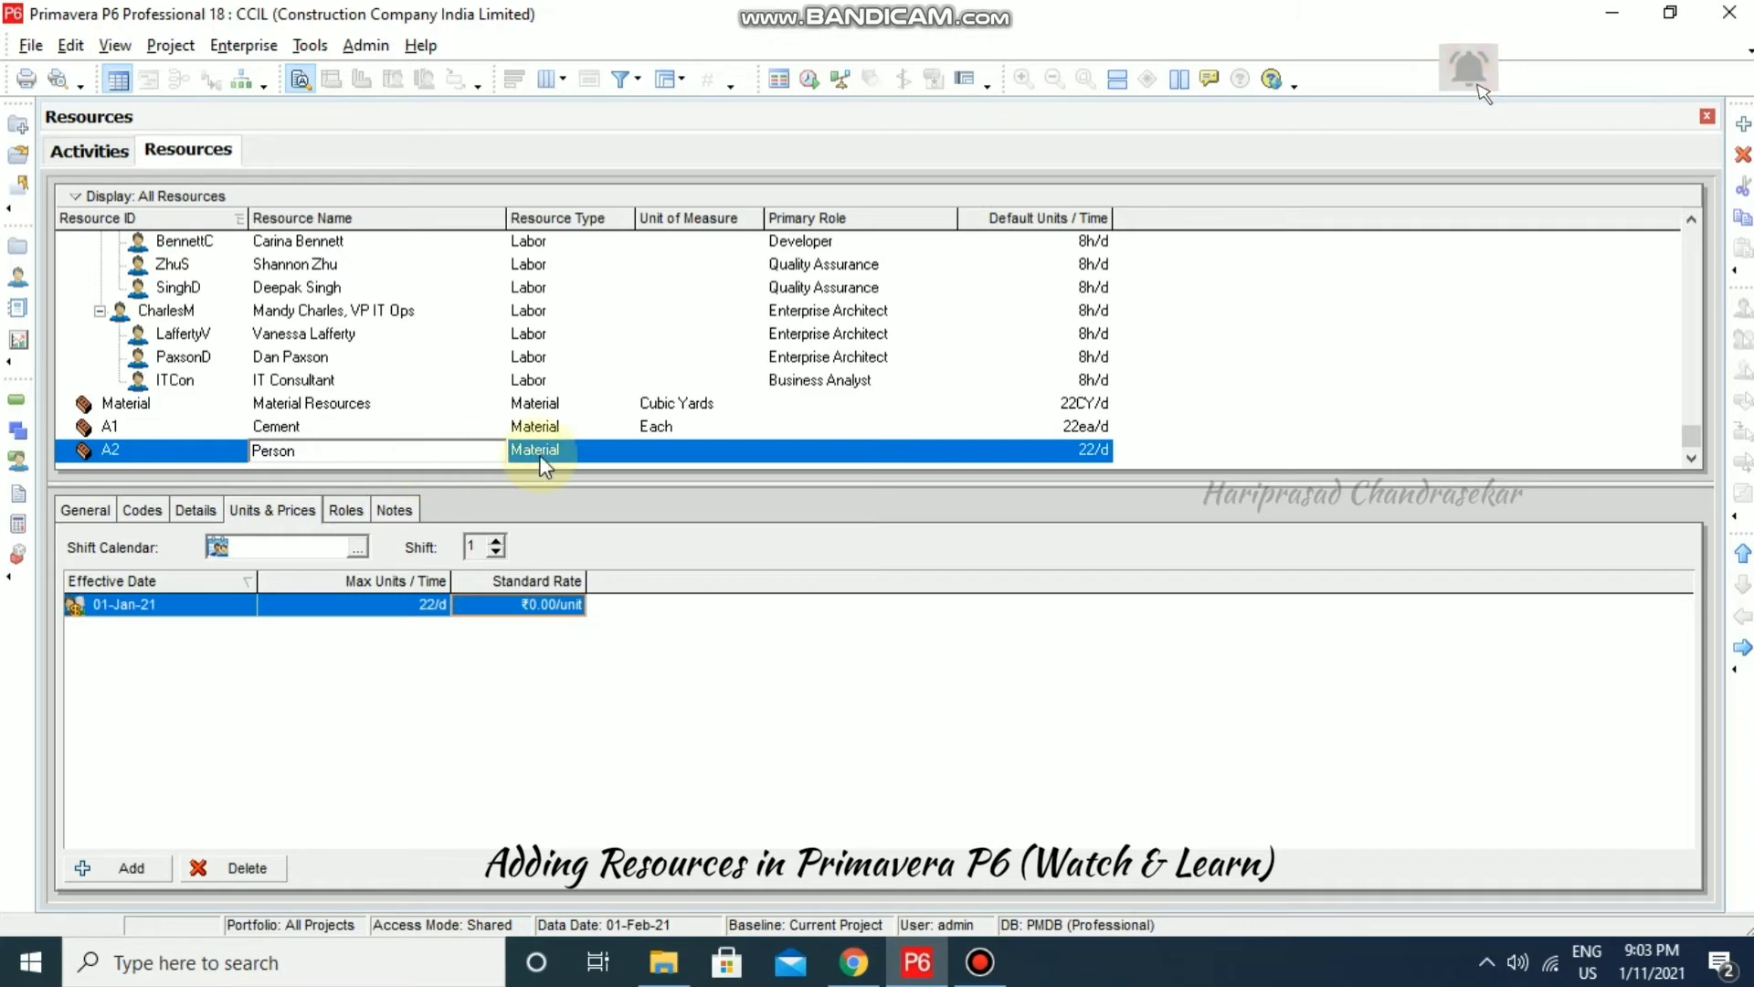
left_click(592, 448)
left_click(583, 476)
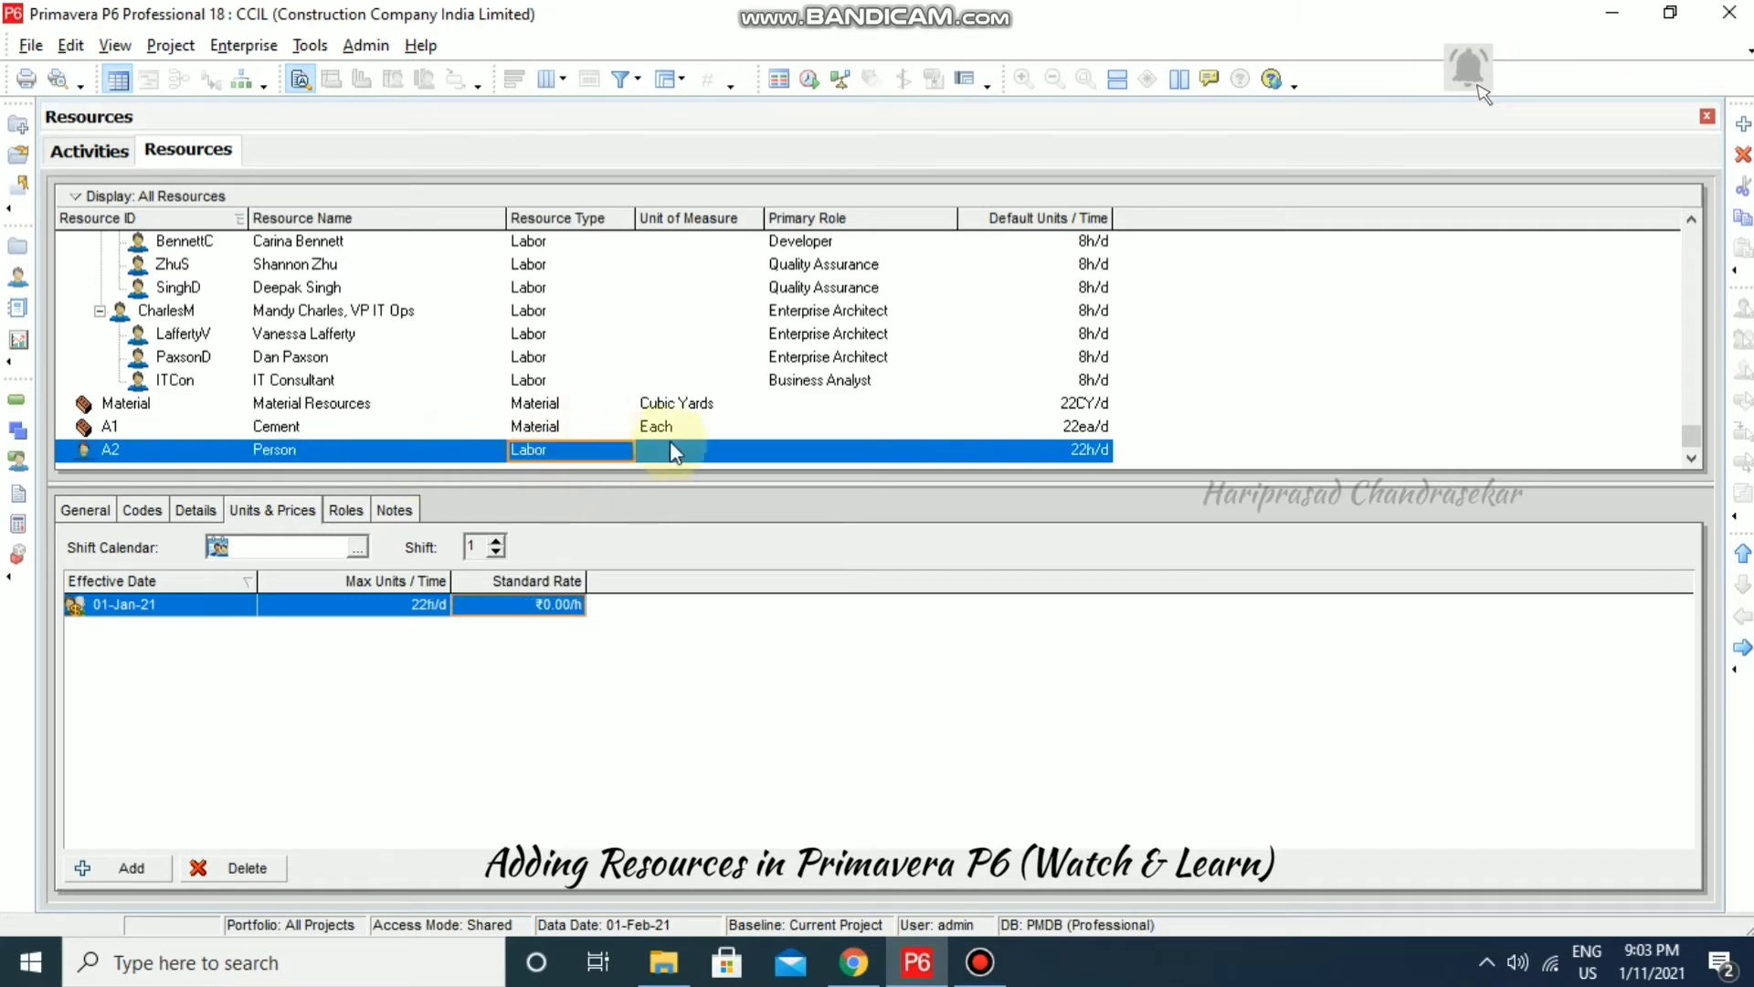
left_click(713, 450)
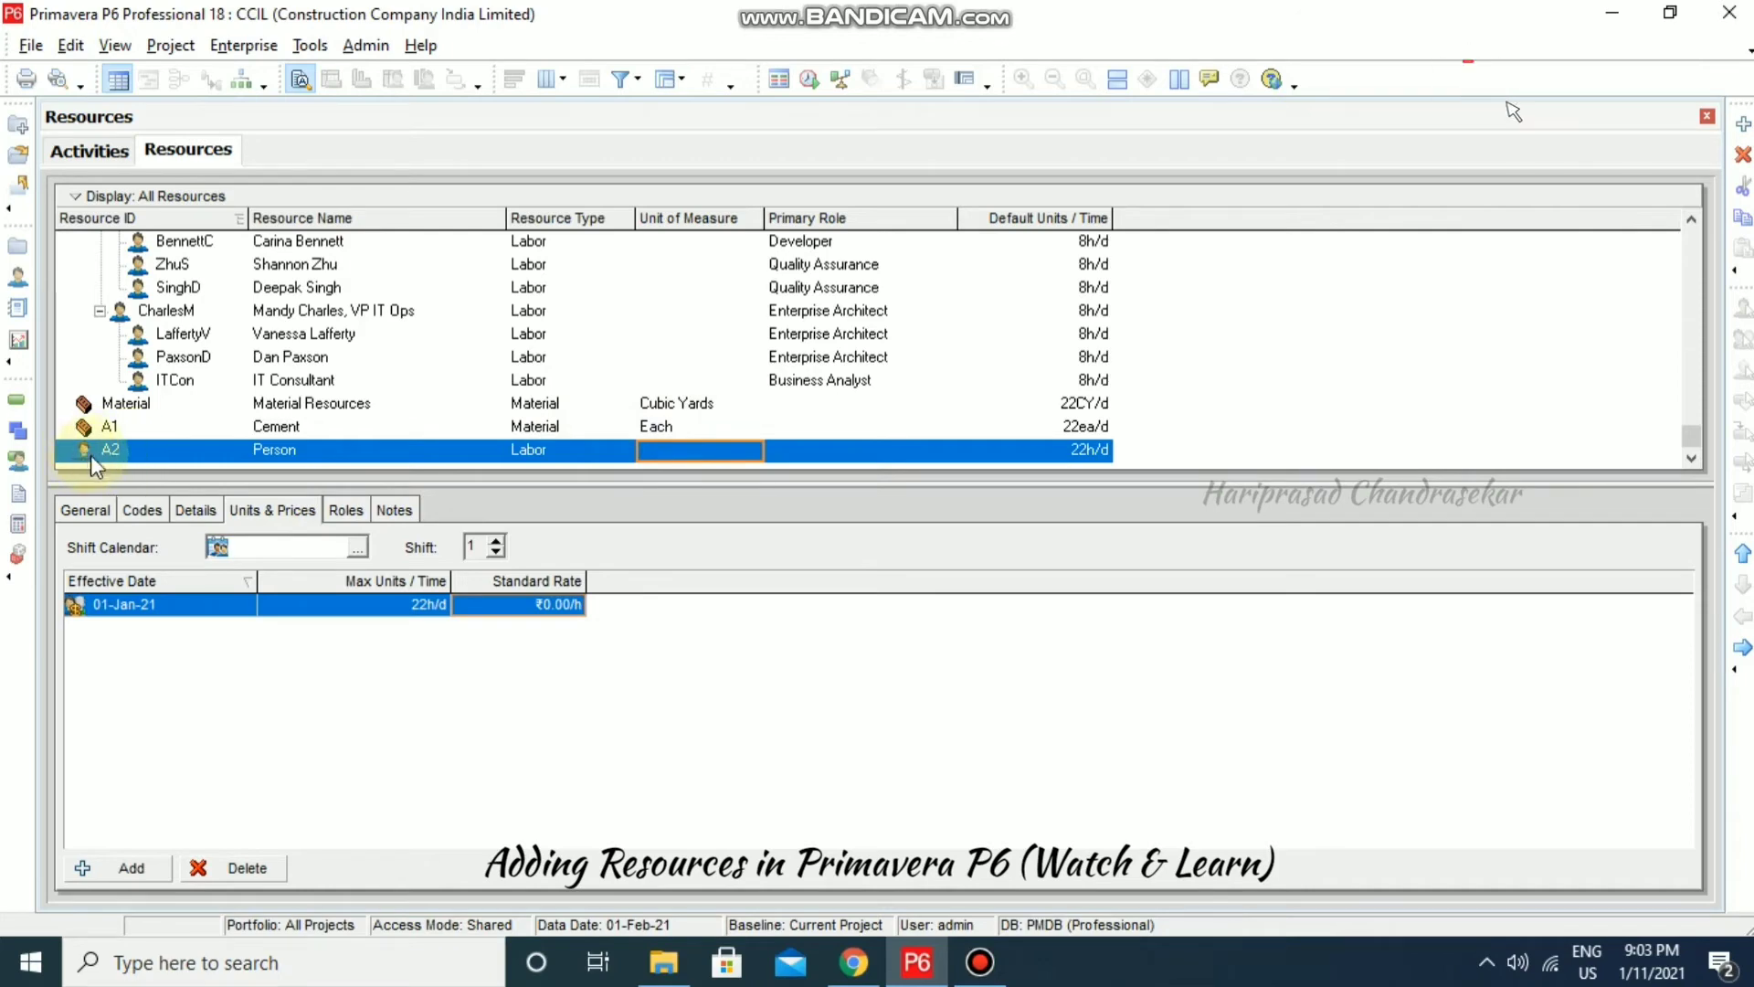
Enter an employee ID and the title Mason for the Person resource, leaving its e-mail address and office phone empty.
left_click(86, 508)
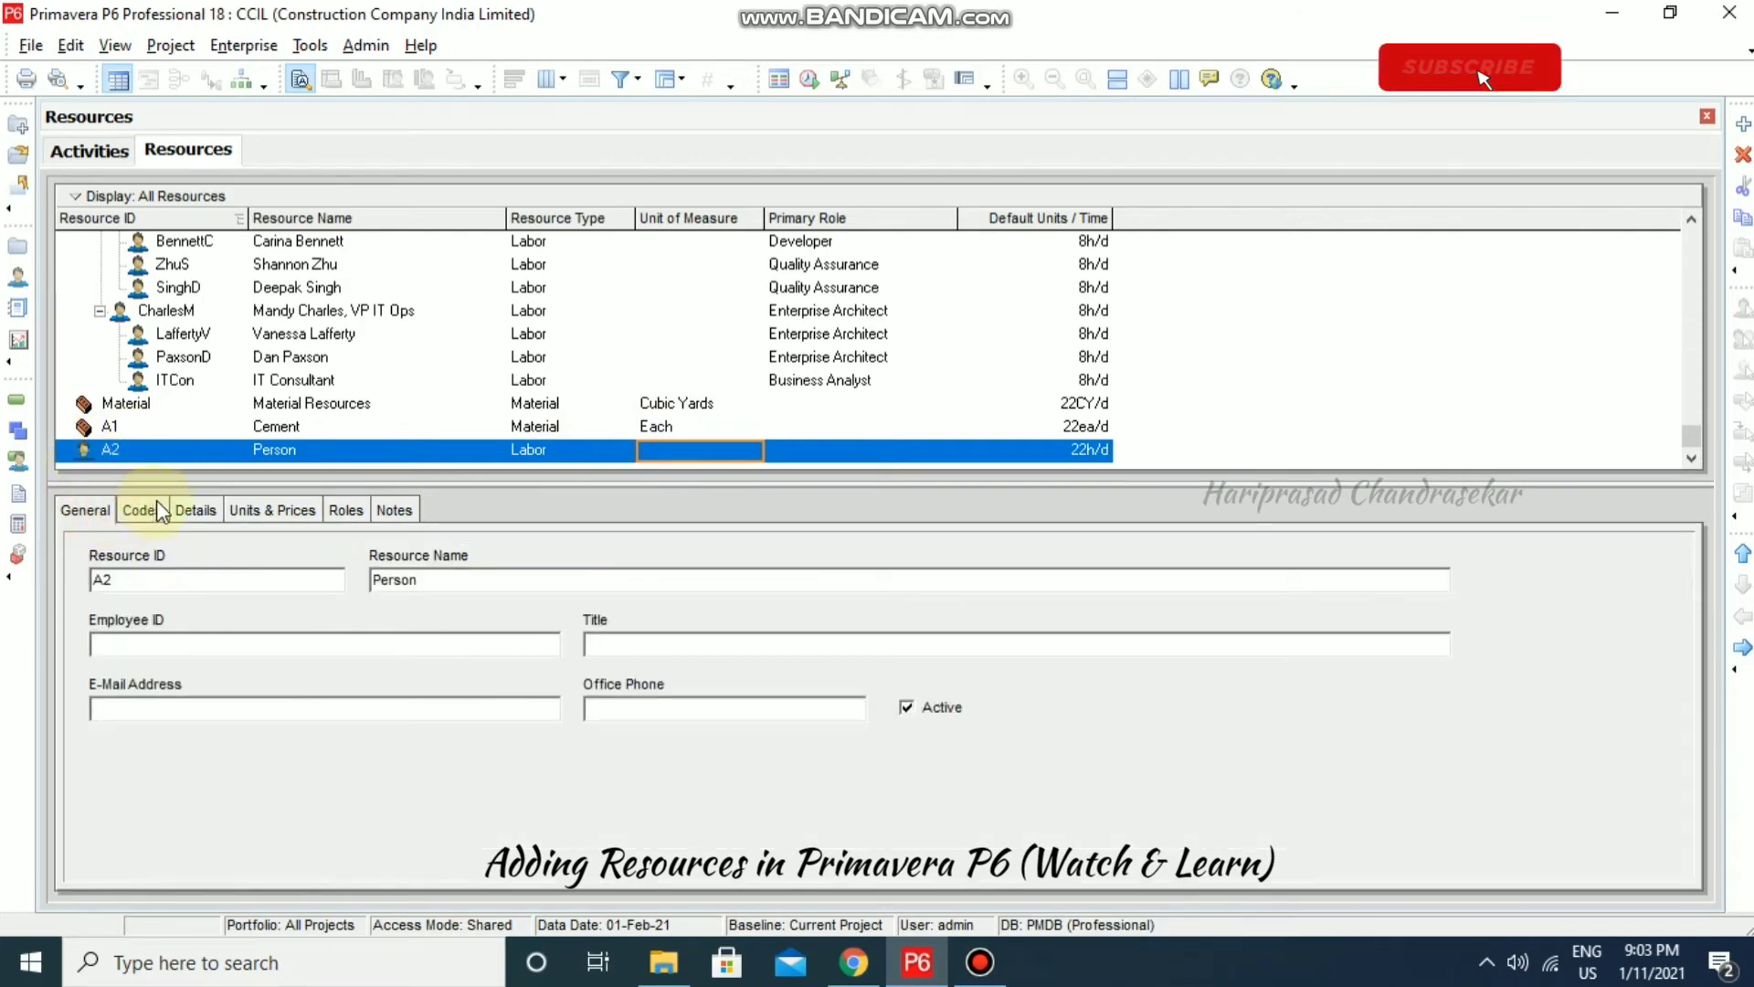
left_click(157, 644)
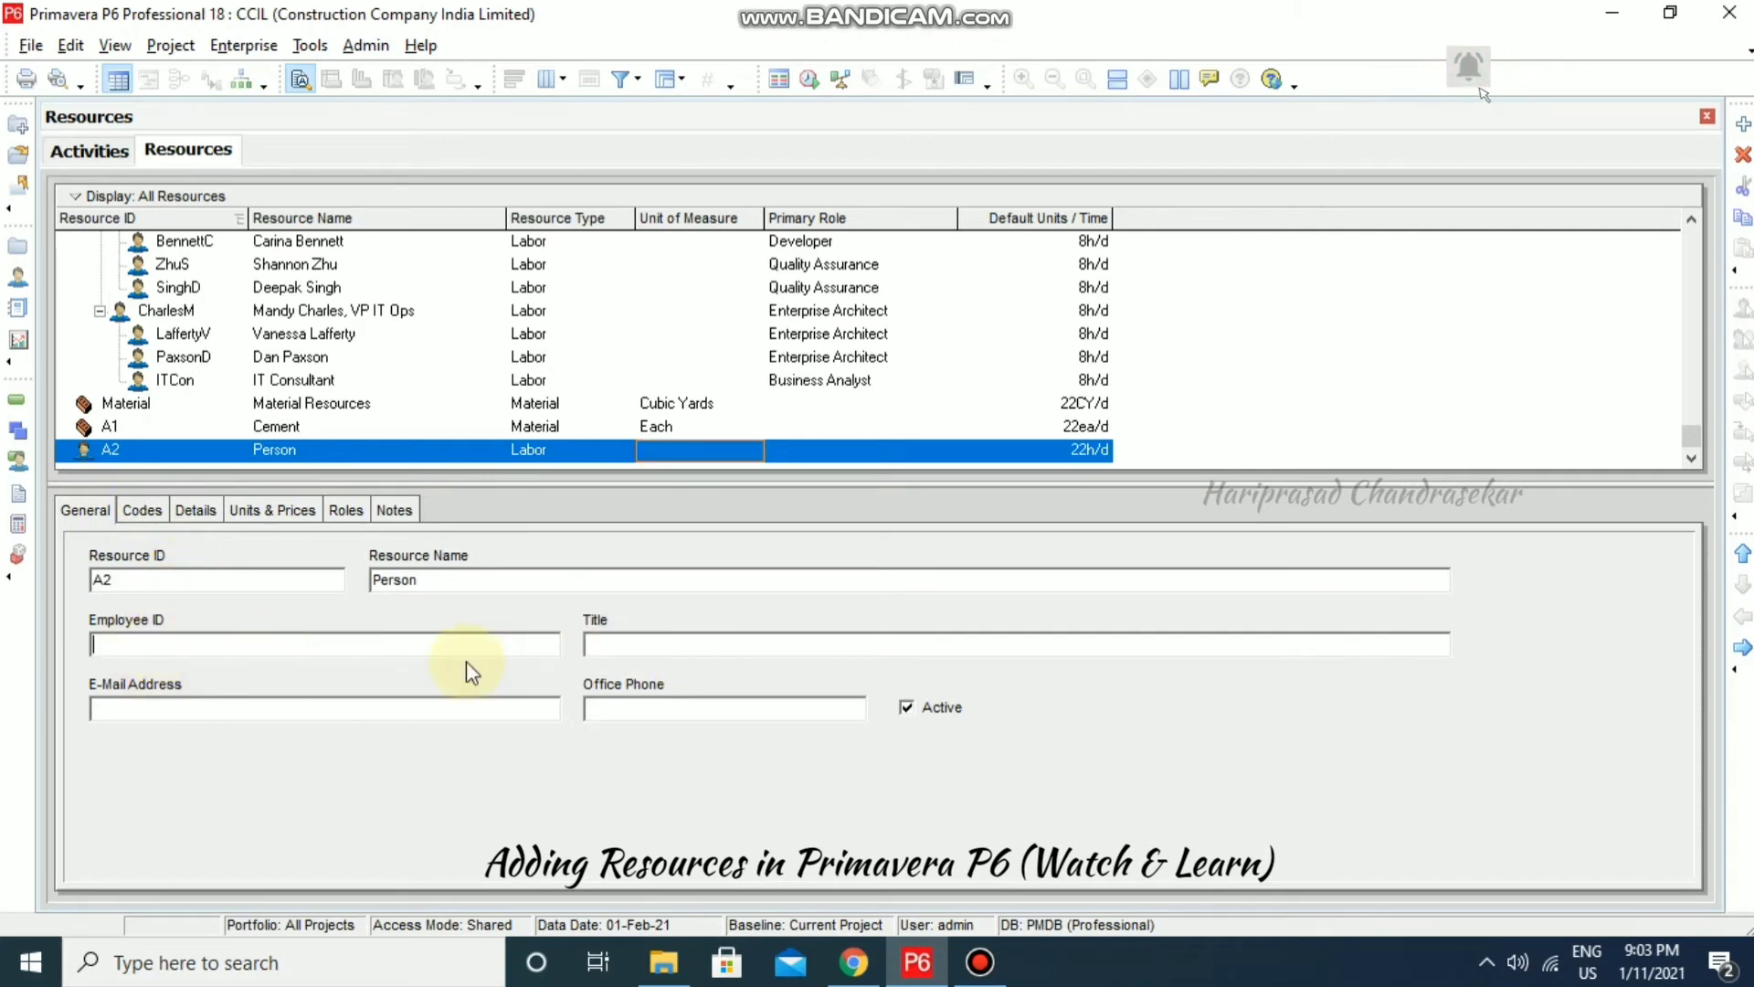
type("1001")
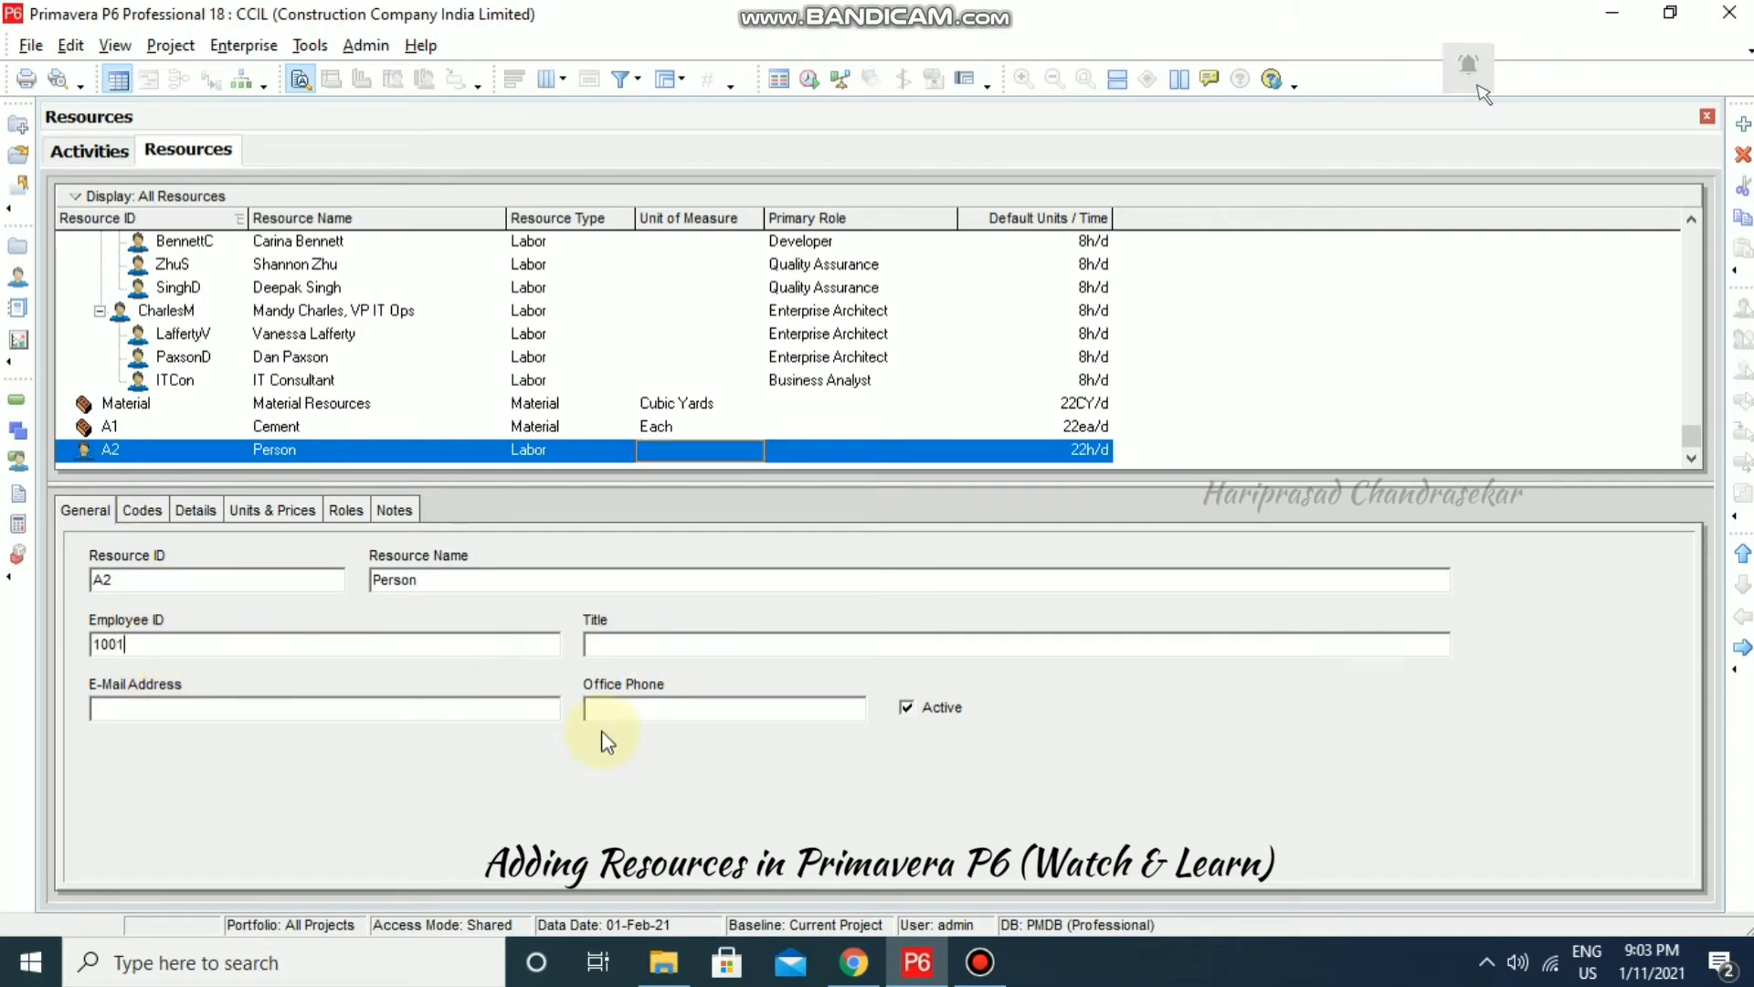
left_click(819, 649)
type("Mason")
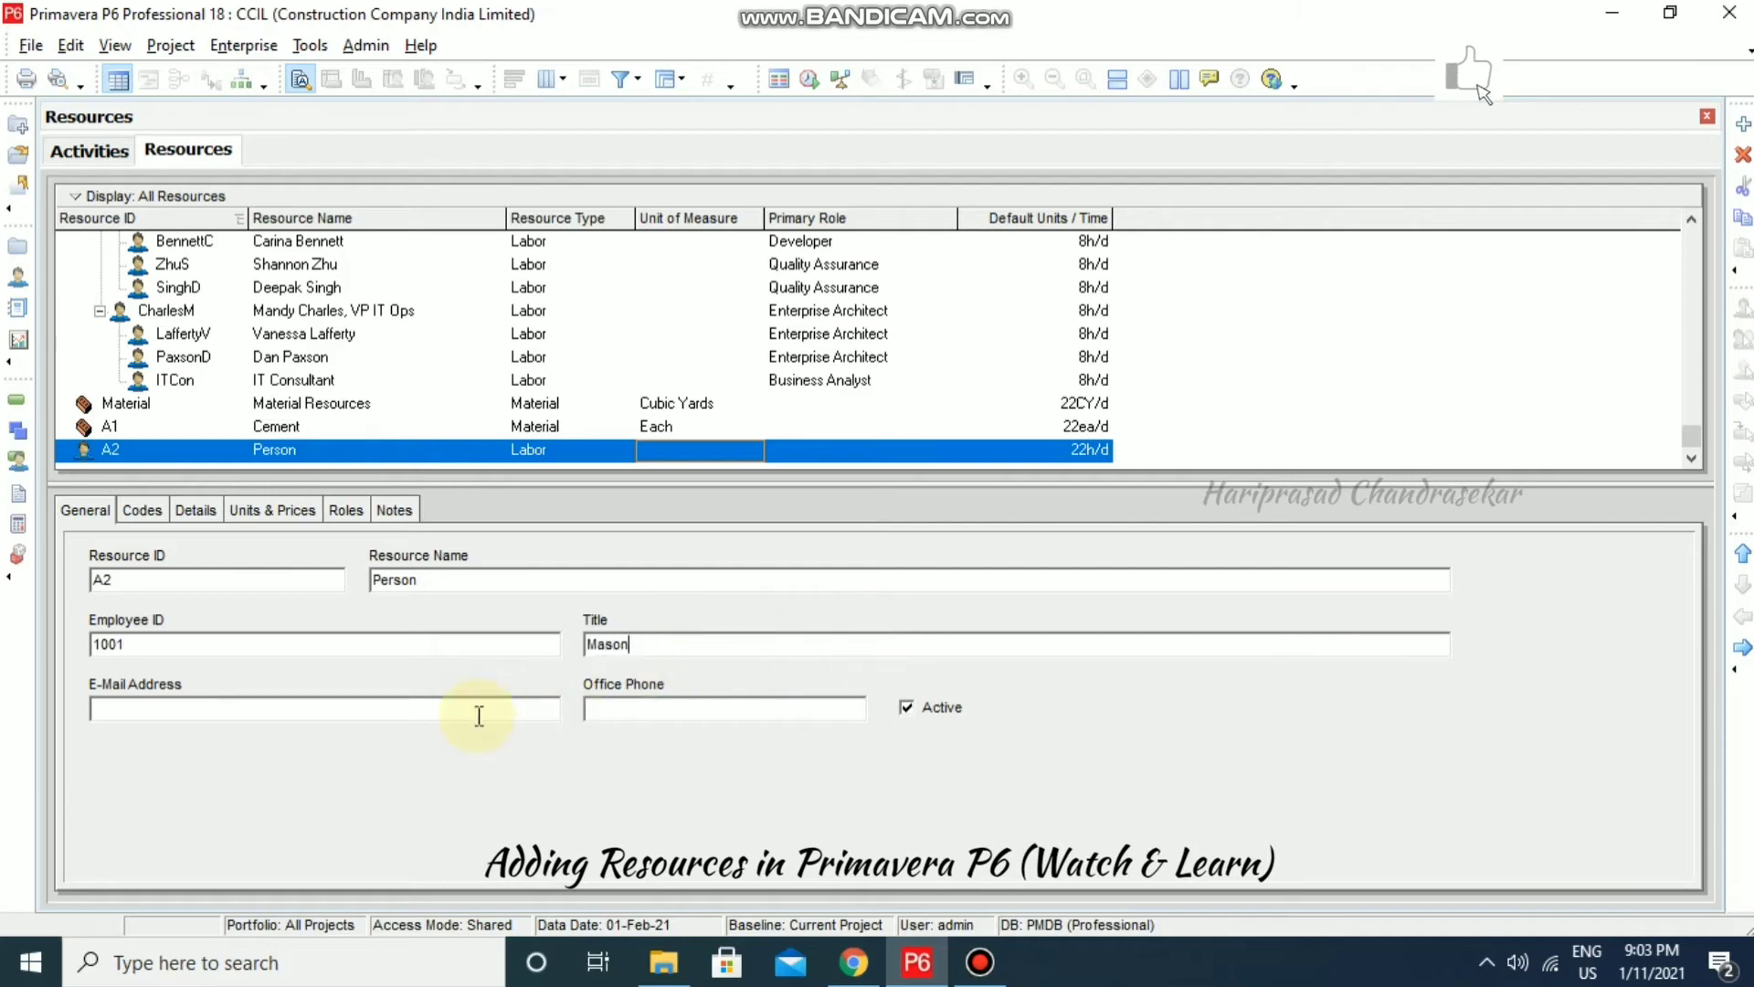
left_click(478, 712)
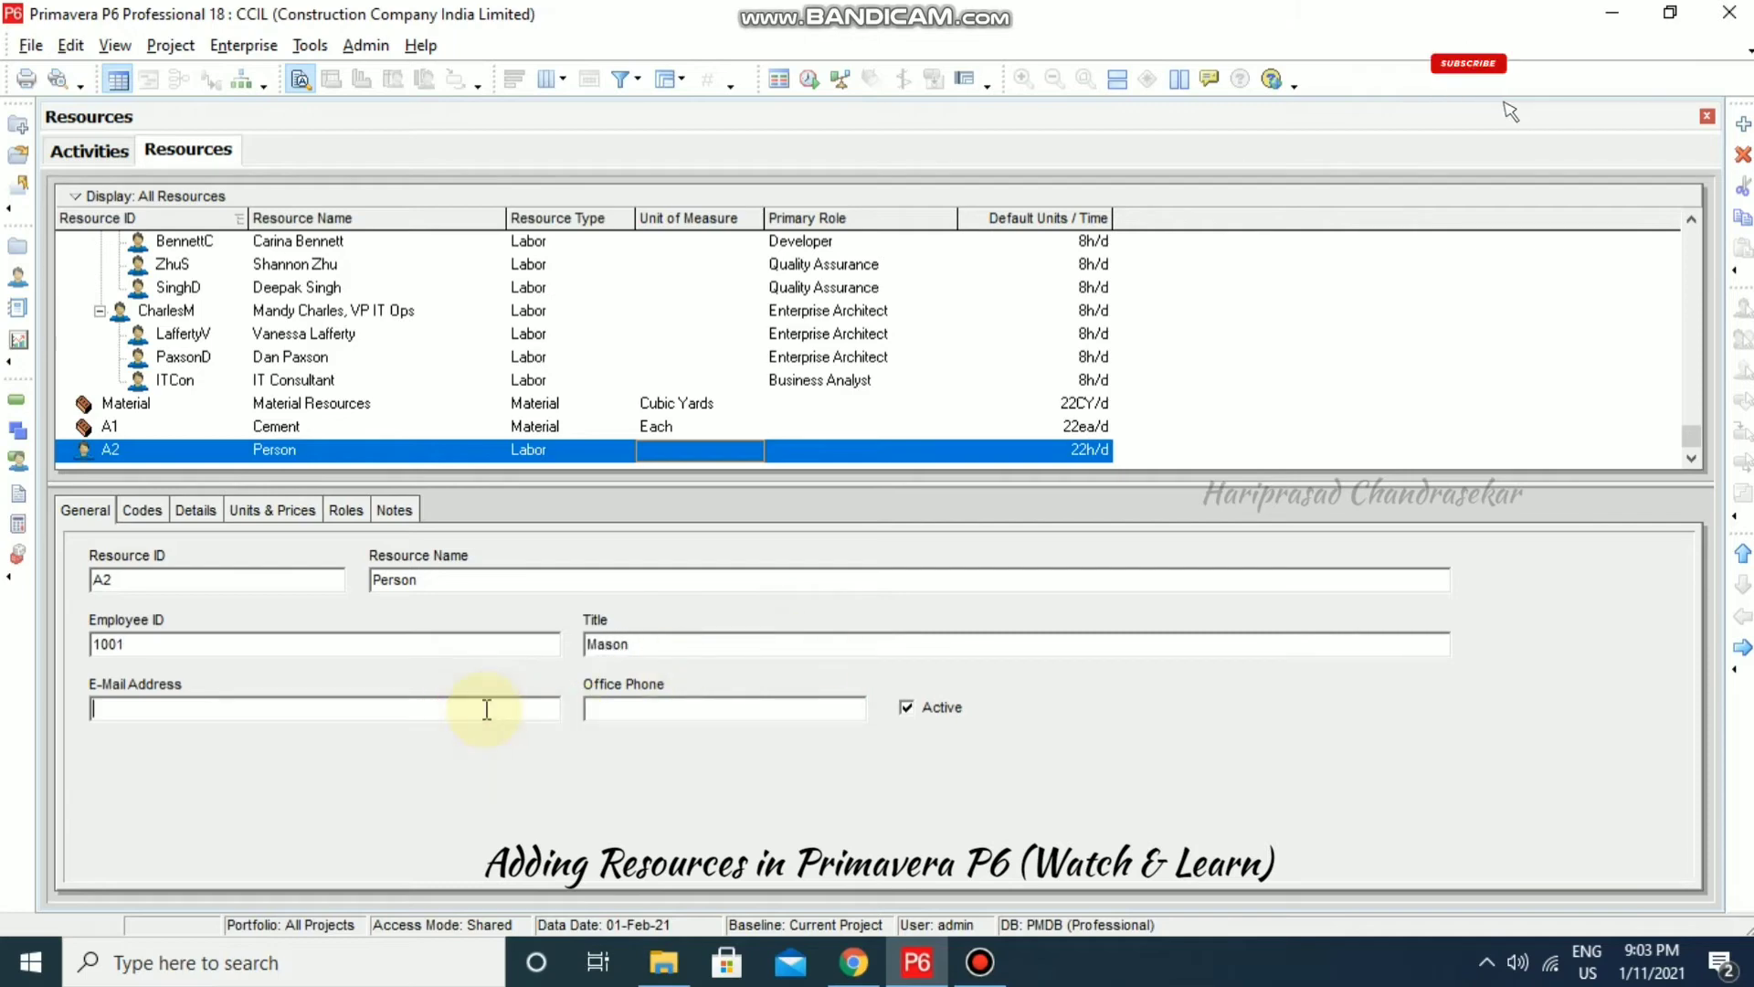
left_click(618, 717)
Allow overtime for the Person resource in its details and set the overtime factor to 1.2.
left_click(144, 512)
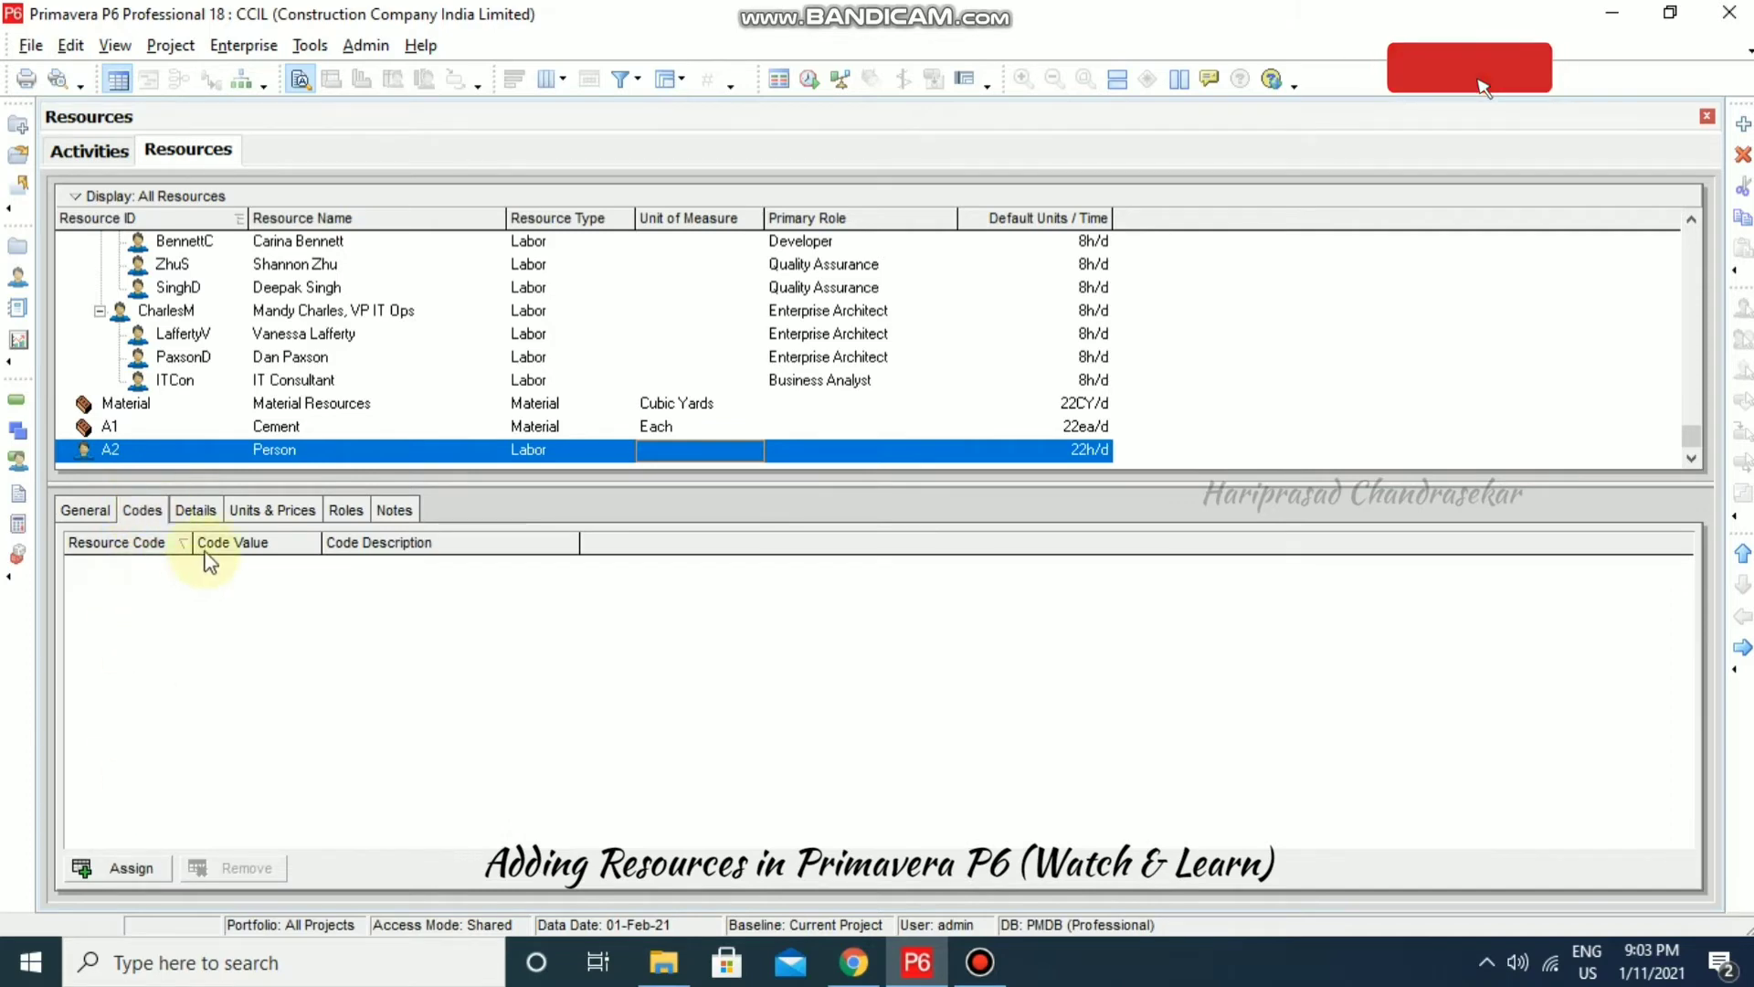
left_click(194, 511)
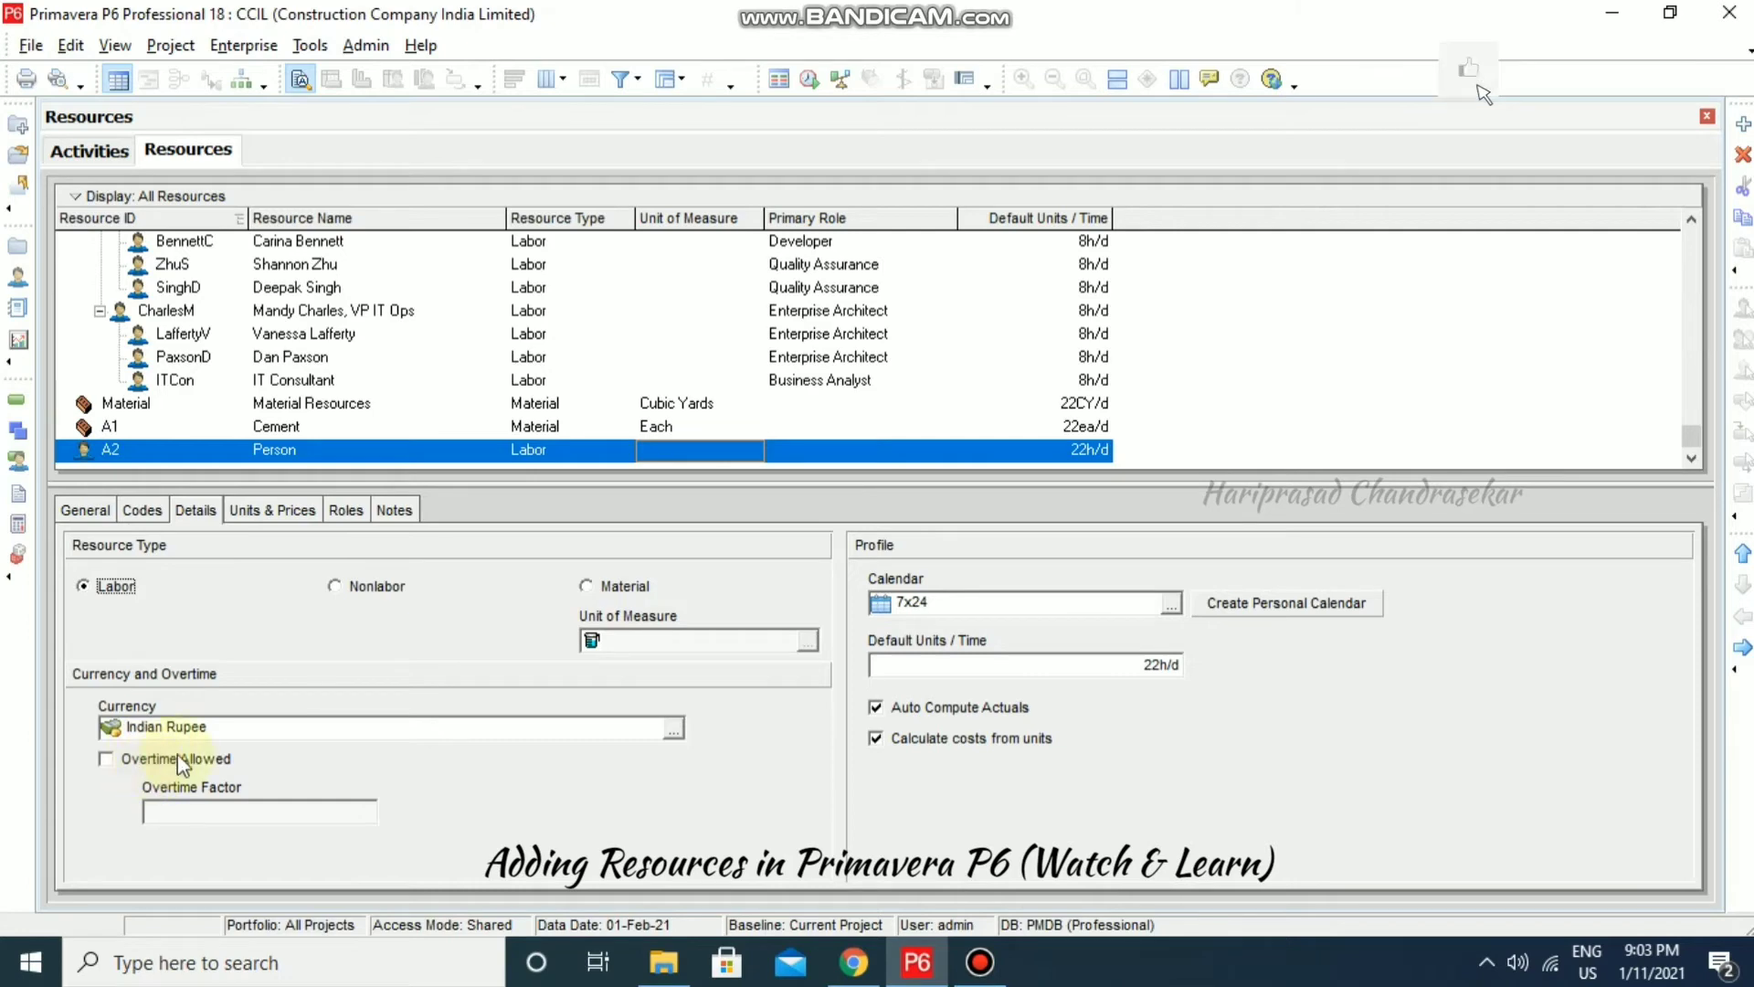
left_click(130, 762)
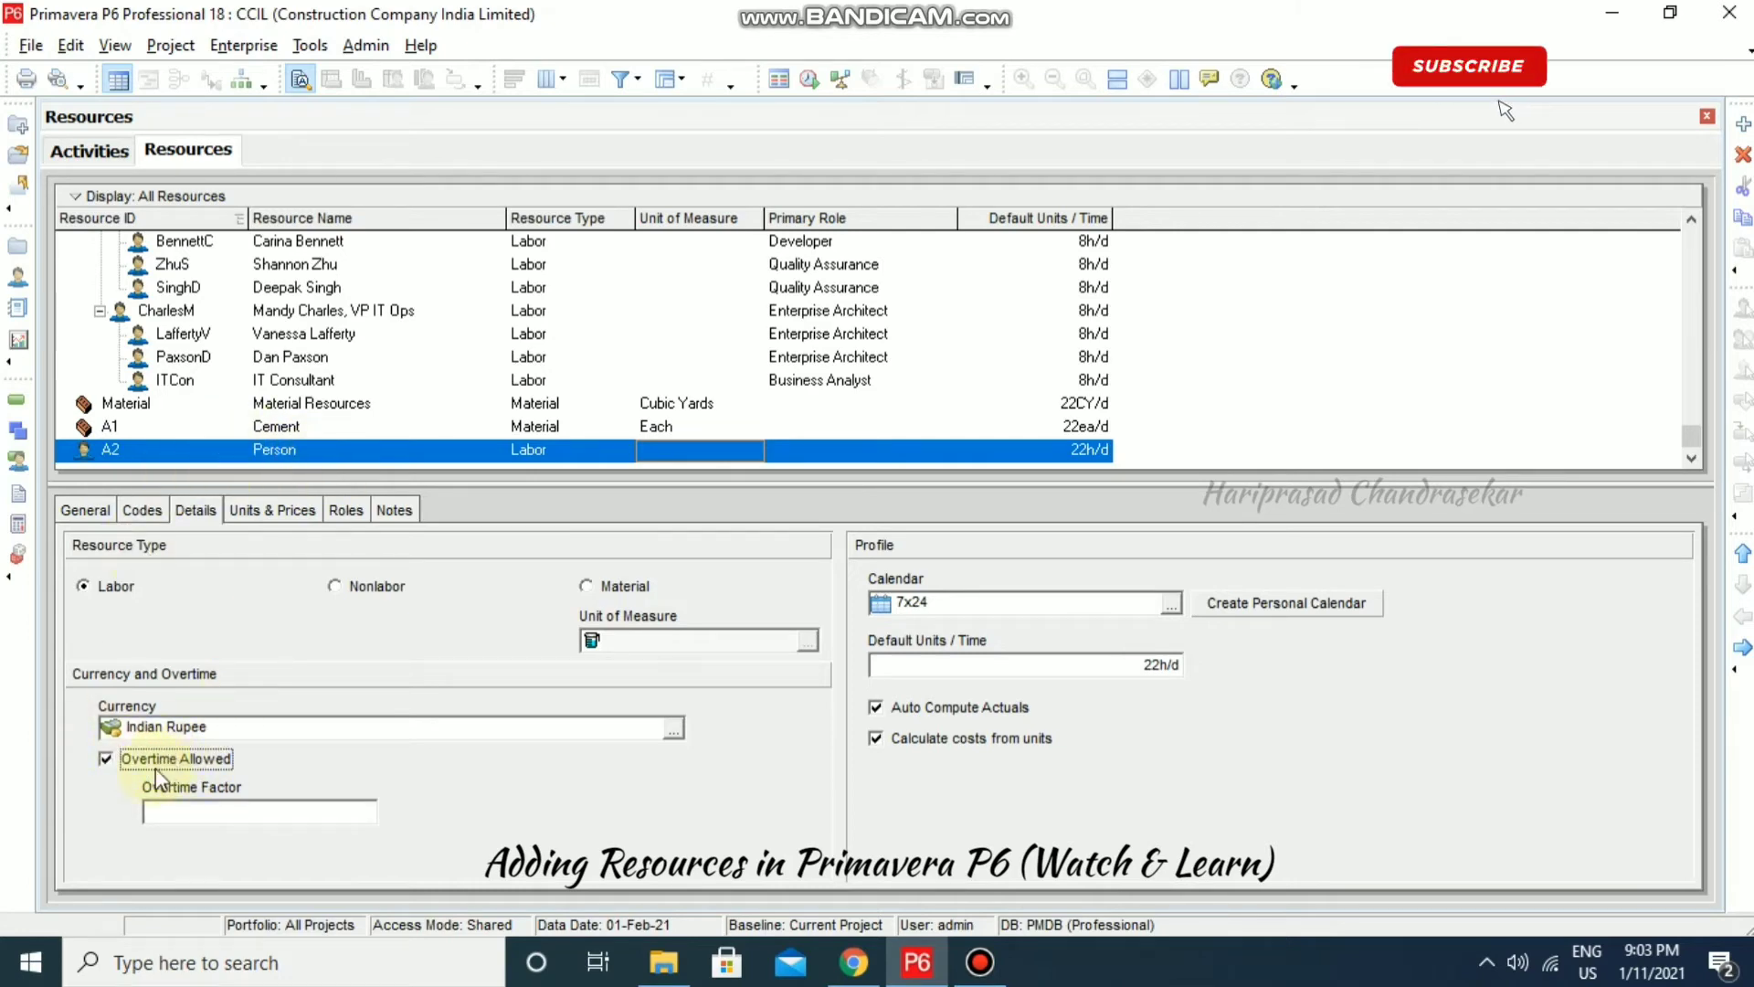
left_click(232, 808)
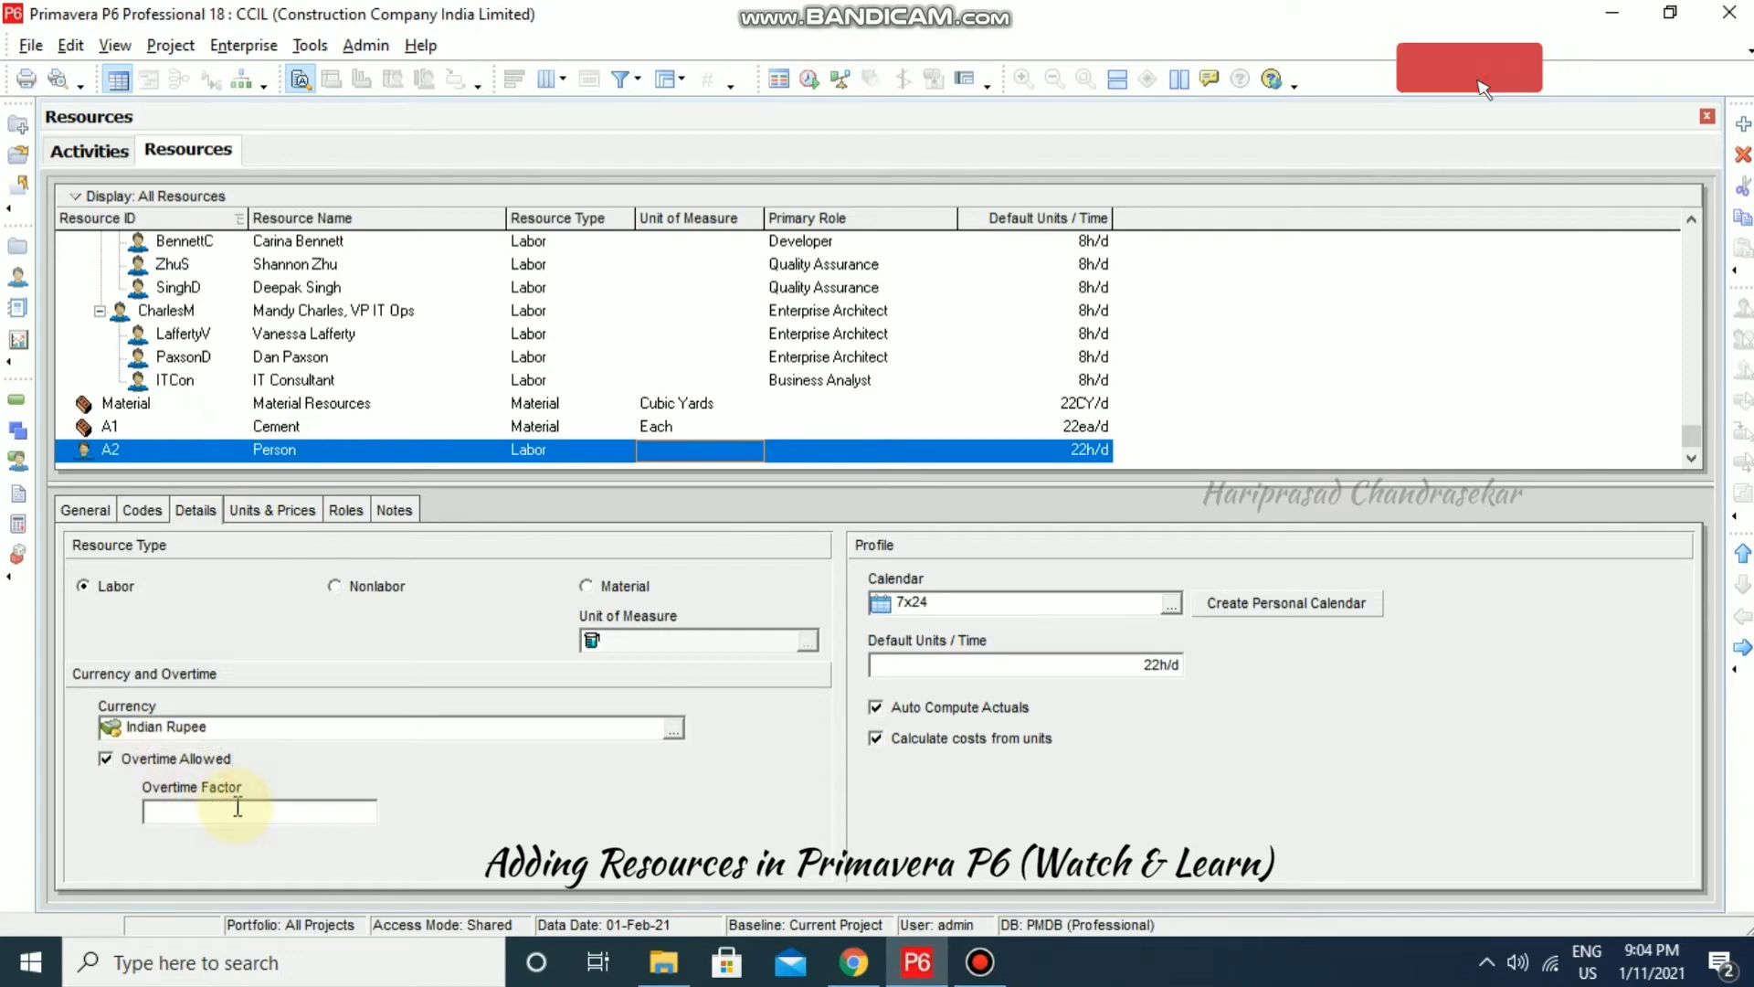
type("1.2")
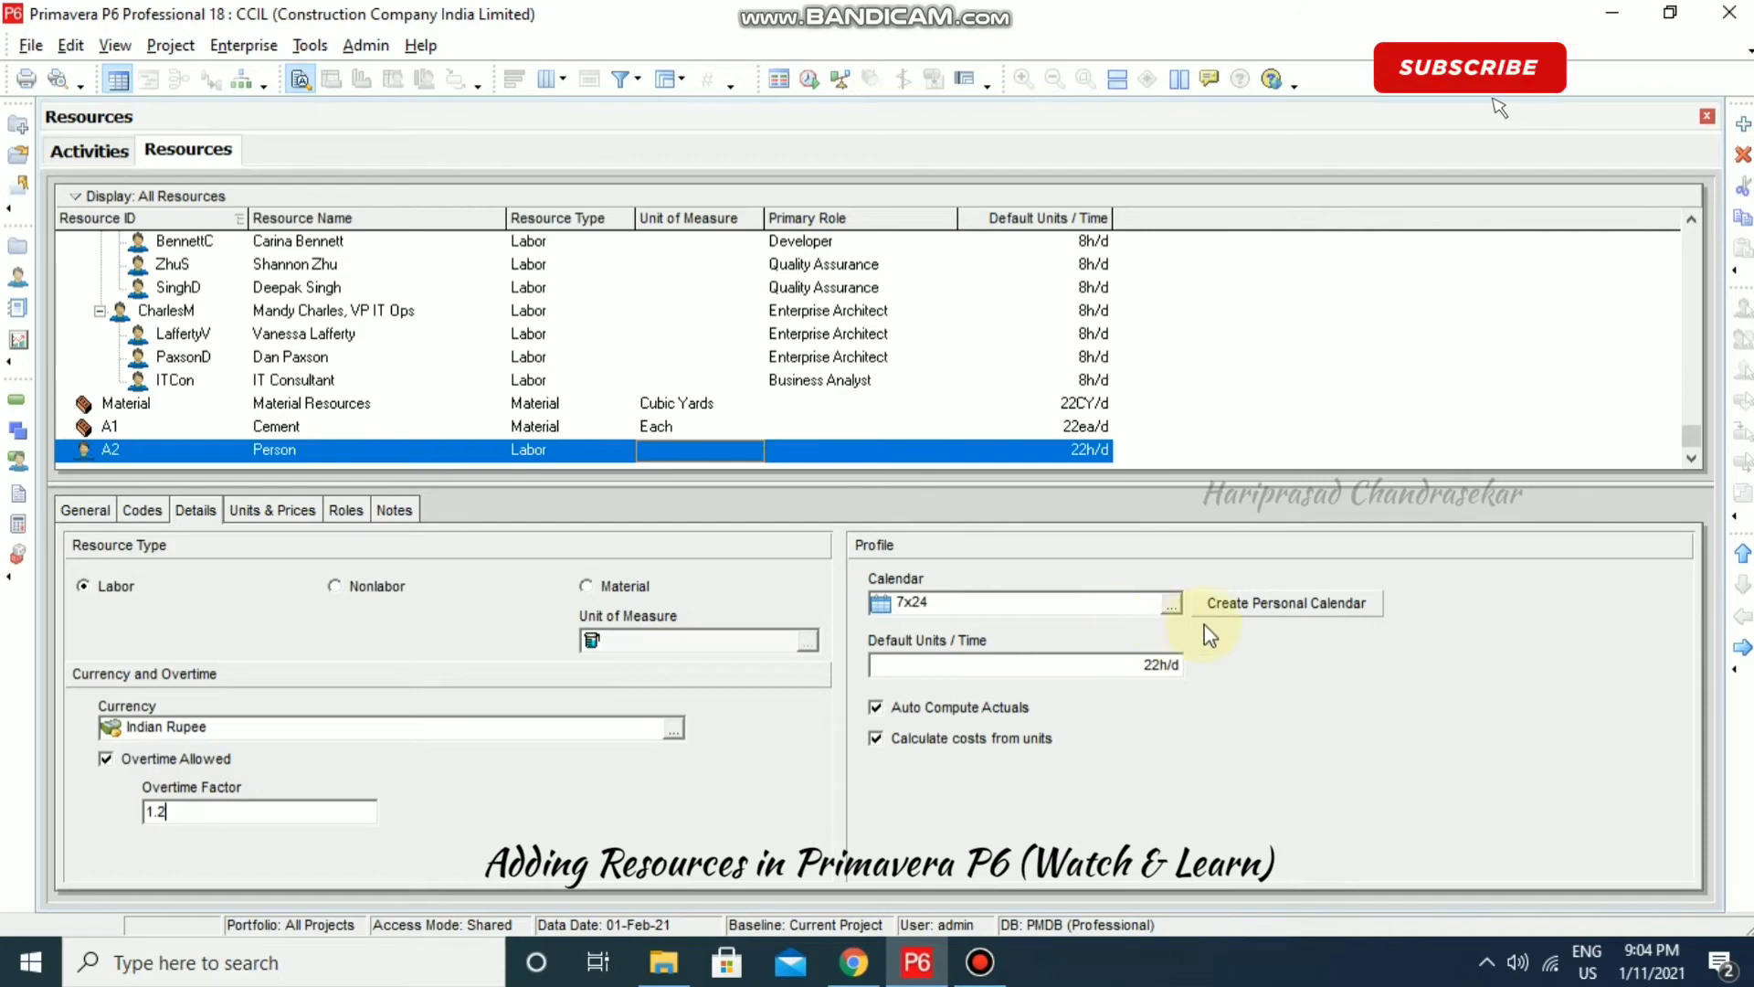
Assign the 6 days Calendar to the Person resource and set its standard rate to 100 per hour.
left_click(1169, 603)
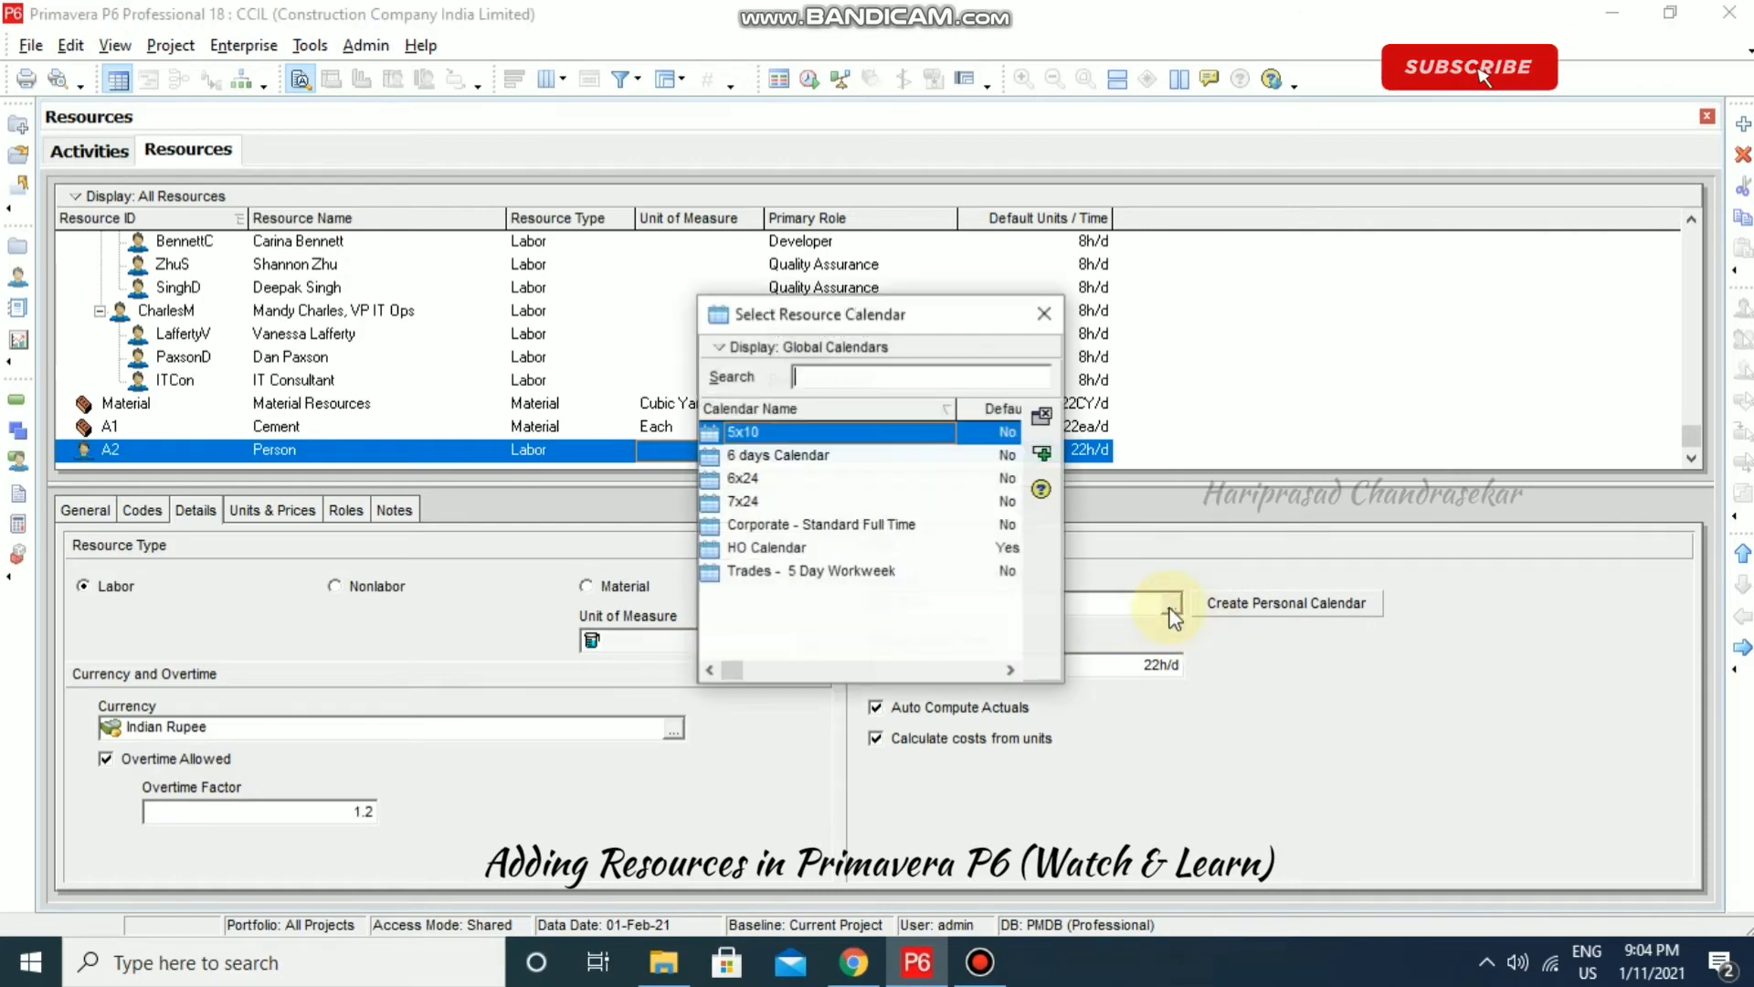
double_click(800, 457)
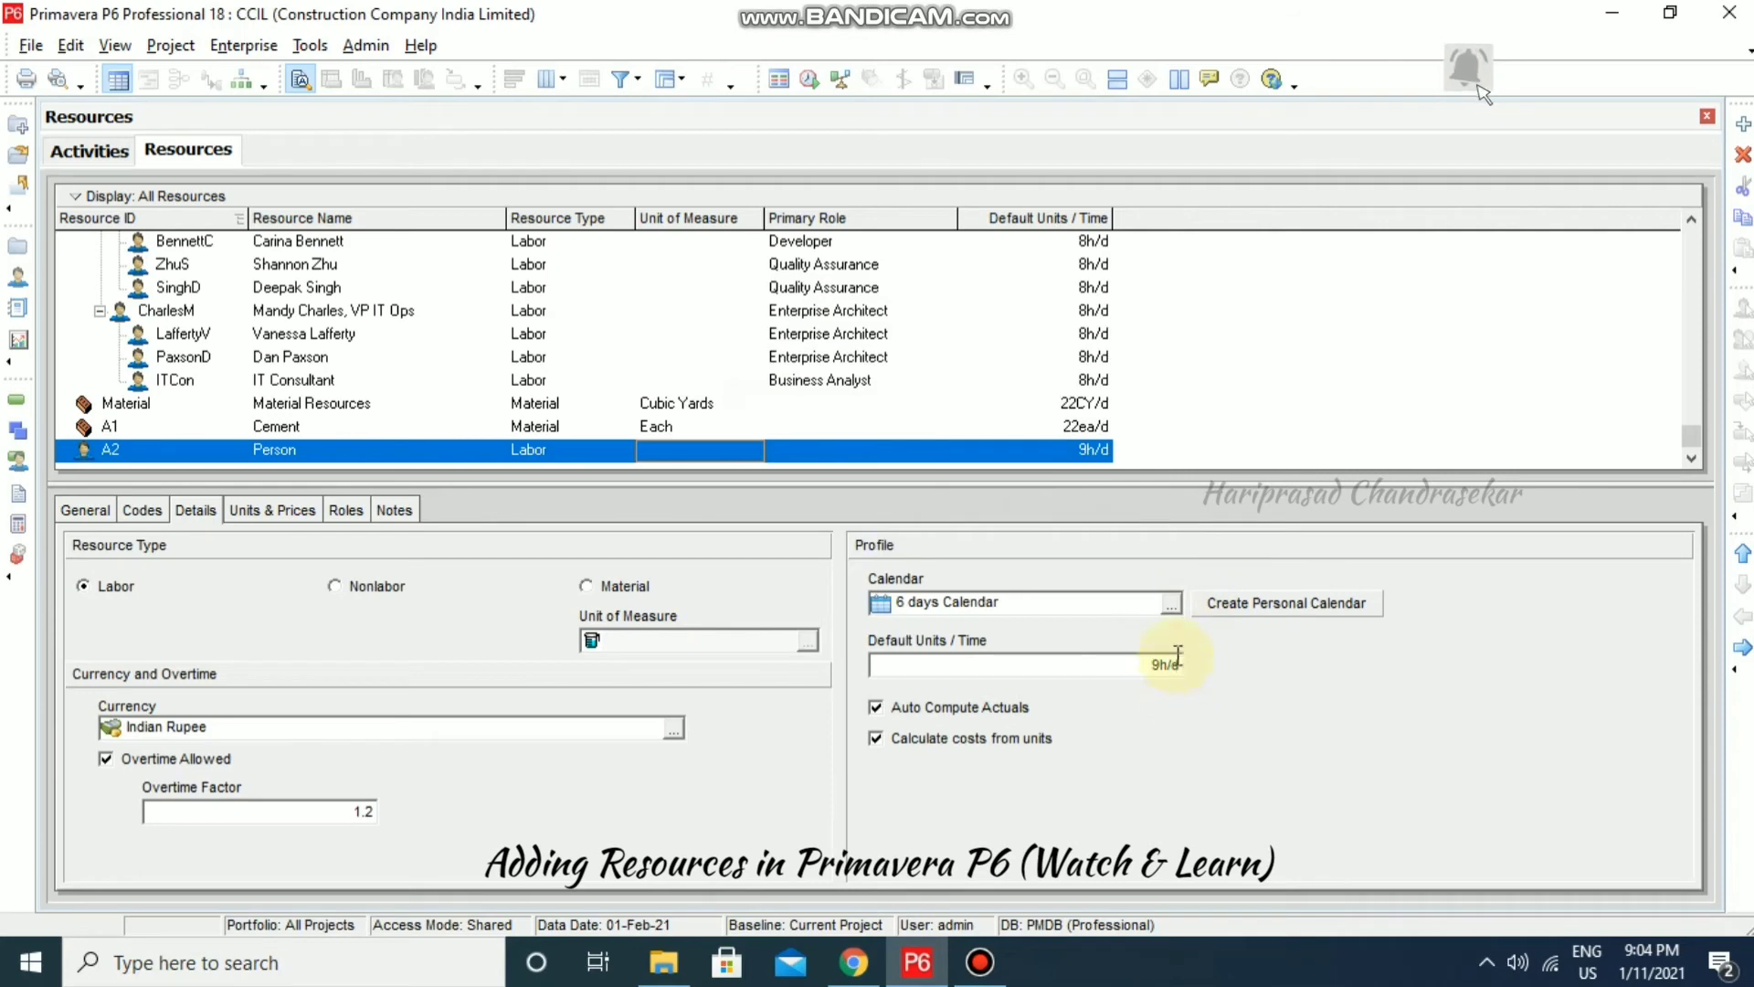
left_click(272, 510)
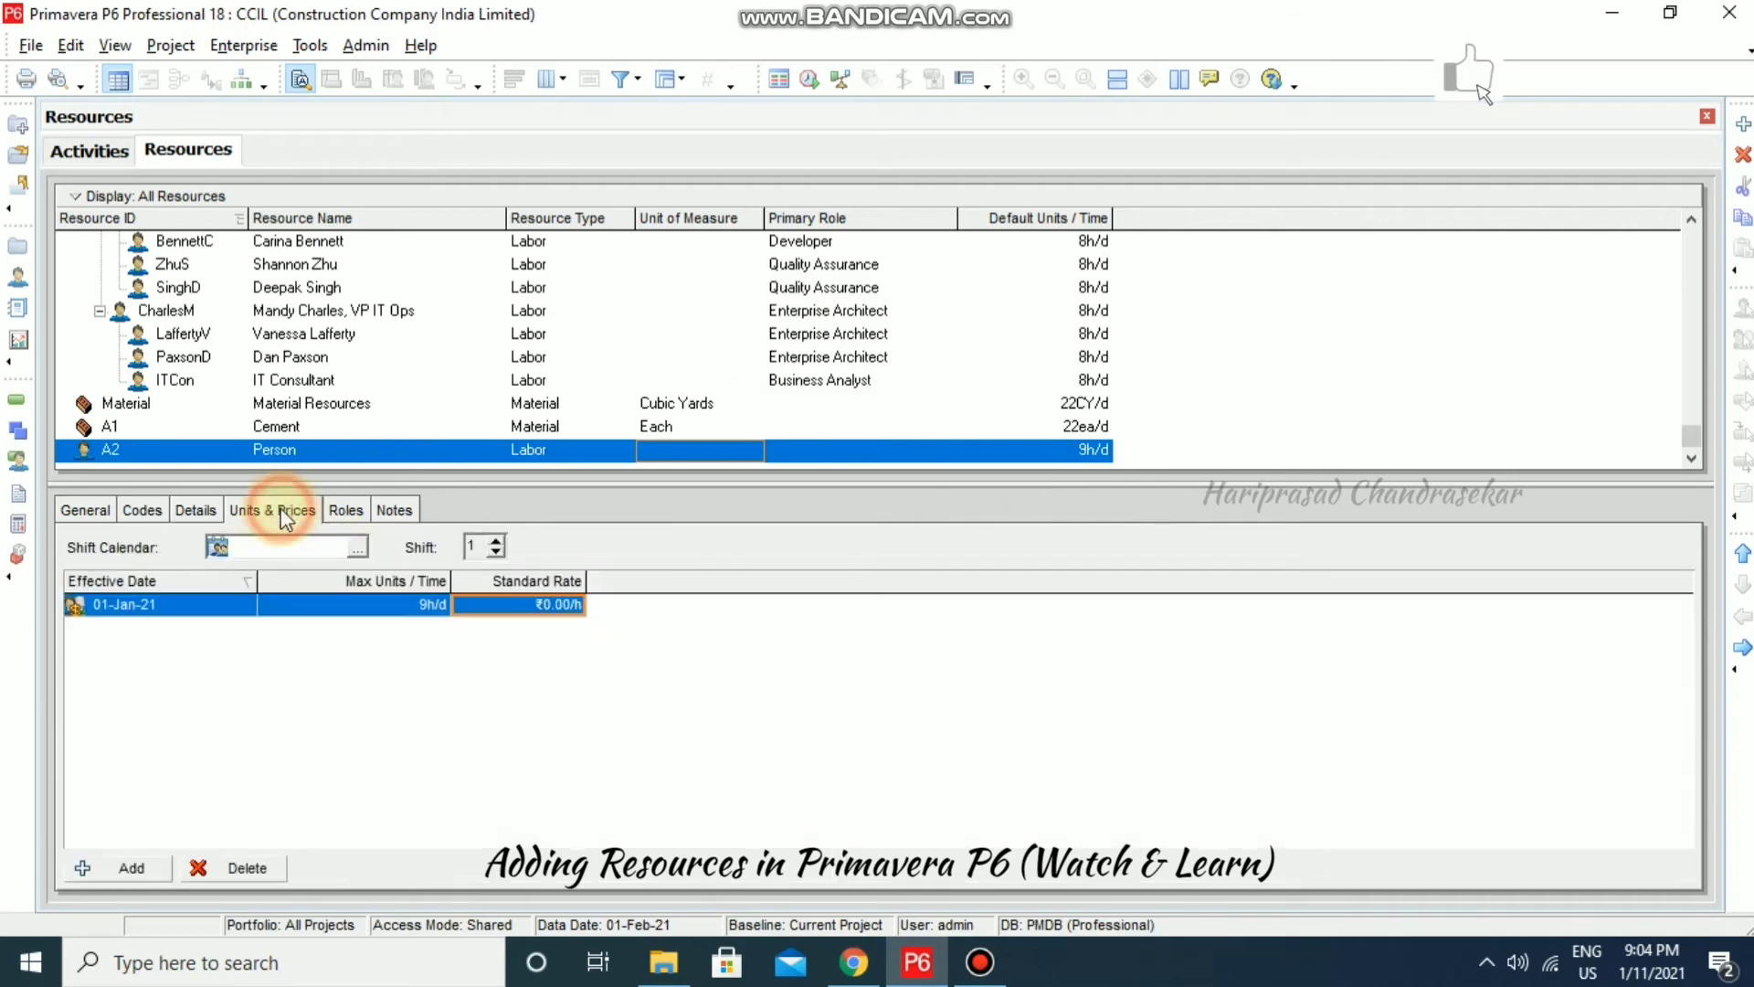
left_click(510, 605)
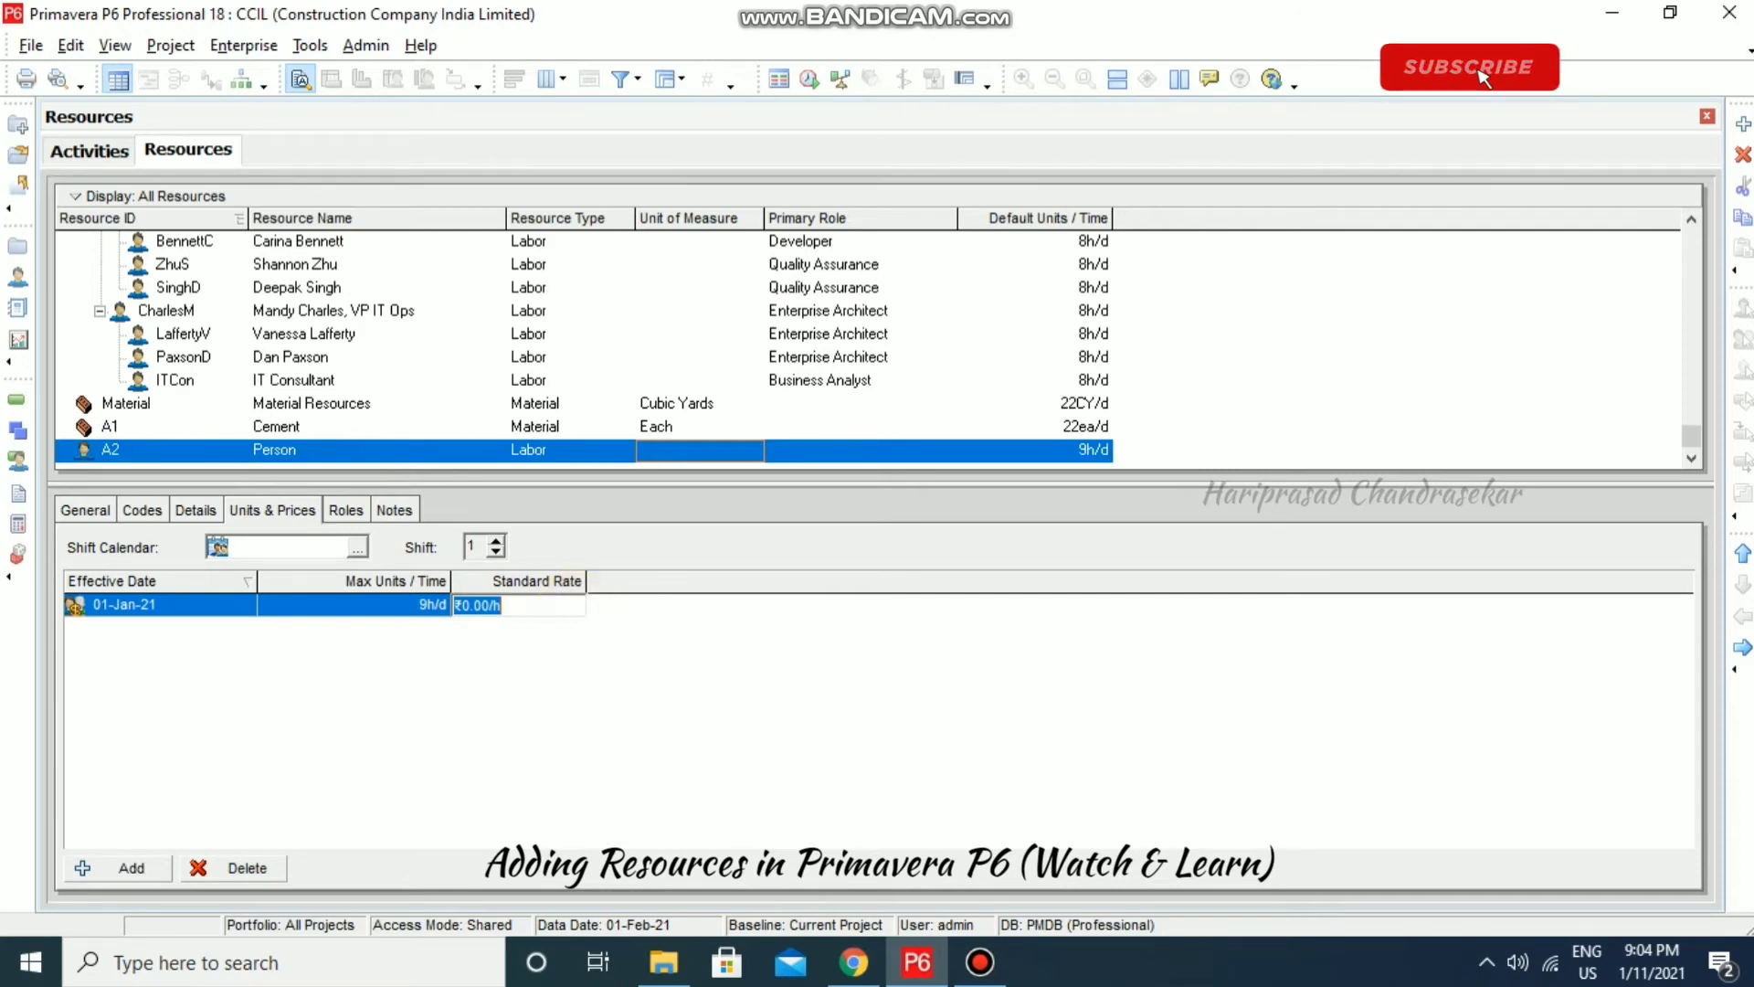
type("100")
key("Return")
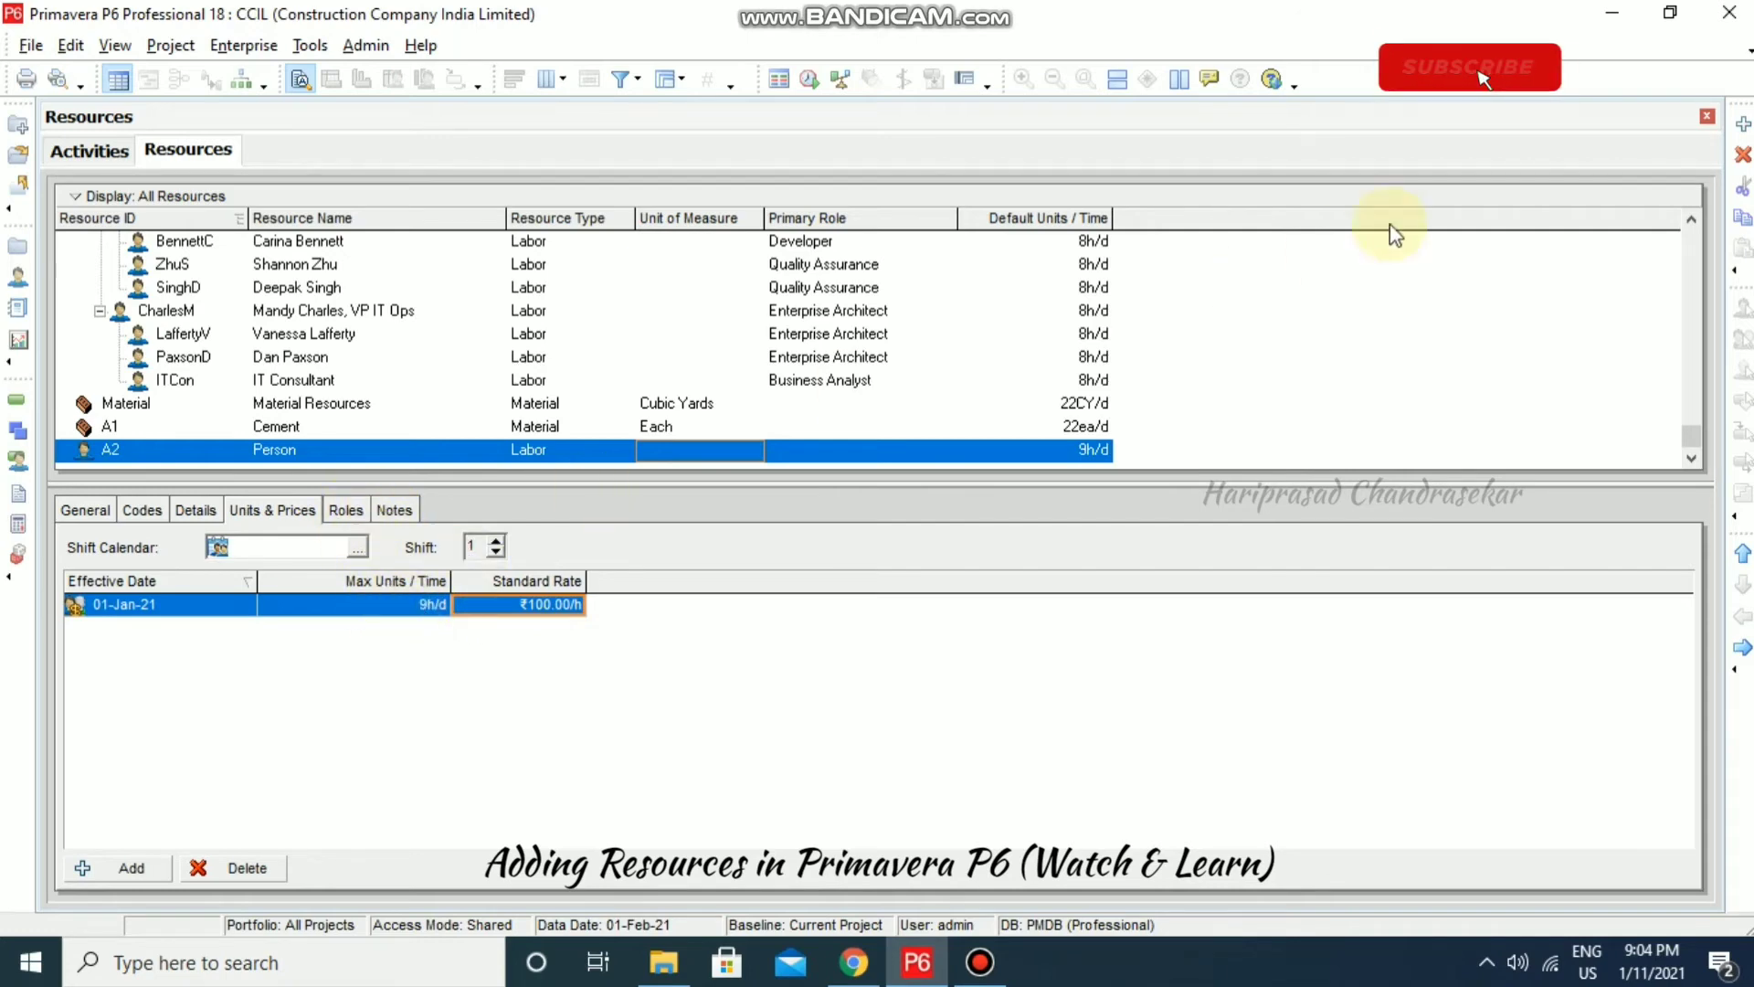
Add a new resource after Person, outdent it to the top level and give it the resource ID A3.
key("Insert")
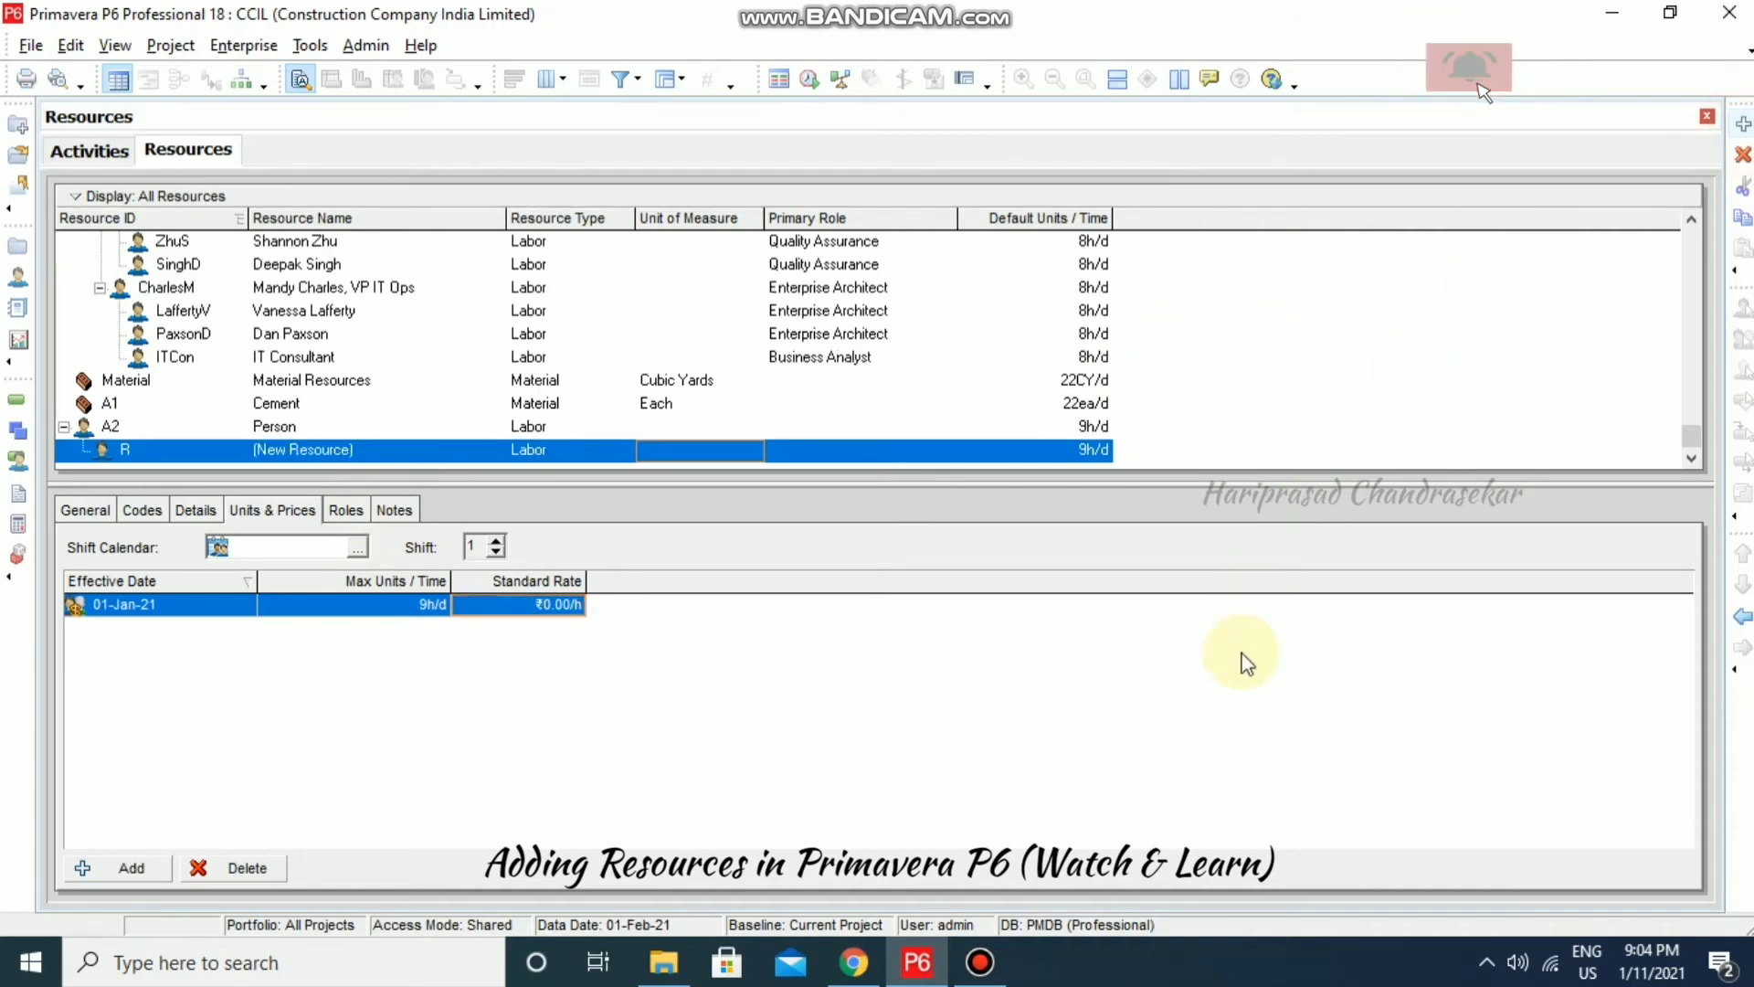
left_click(1743, 617)
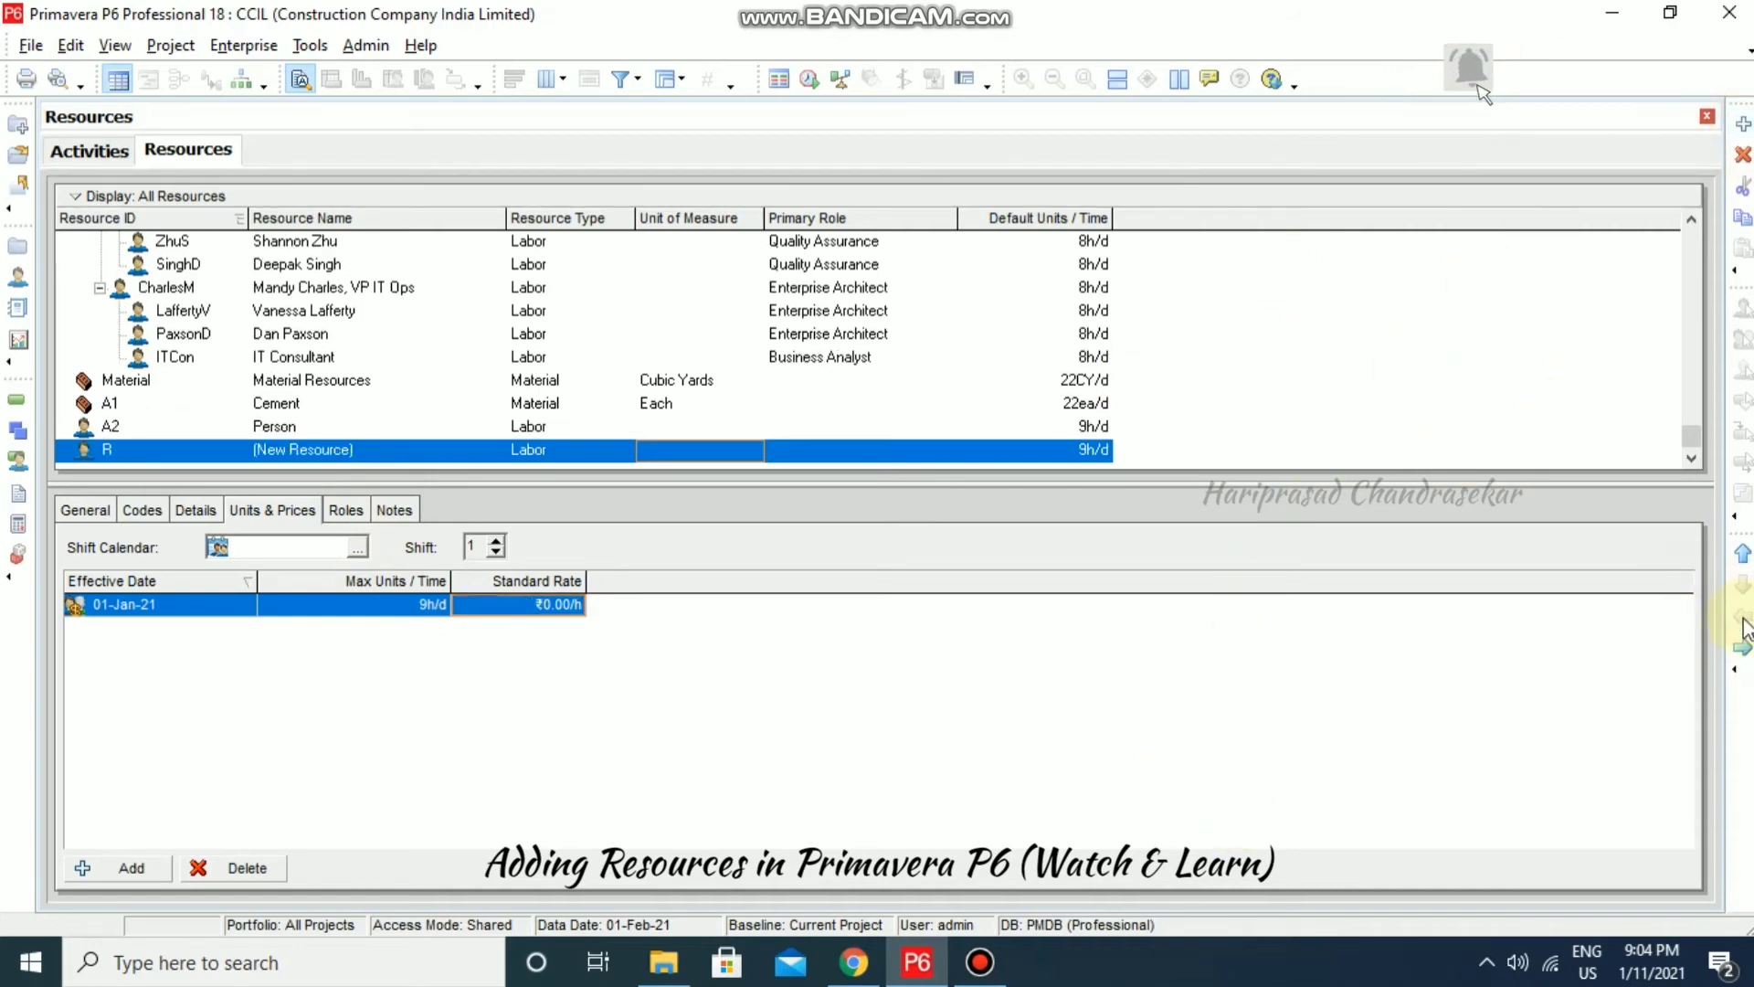
left_click(173, 450)
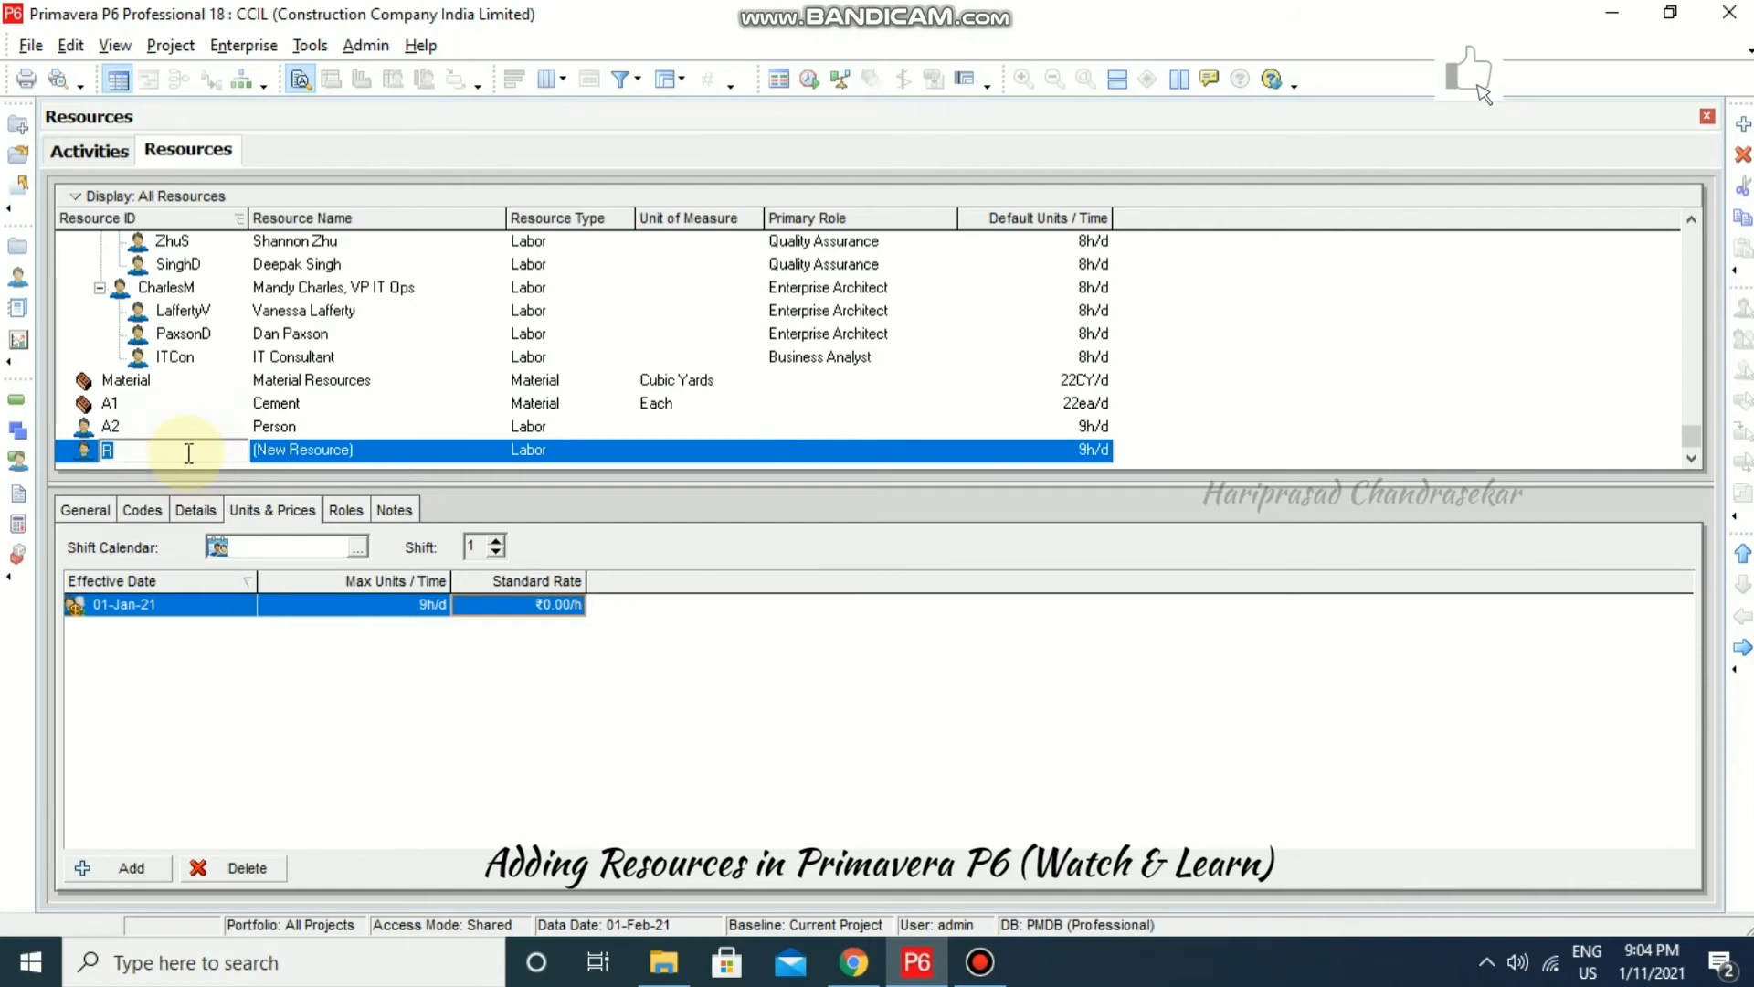
left_click(465, 453)
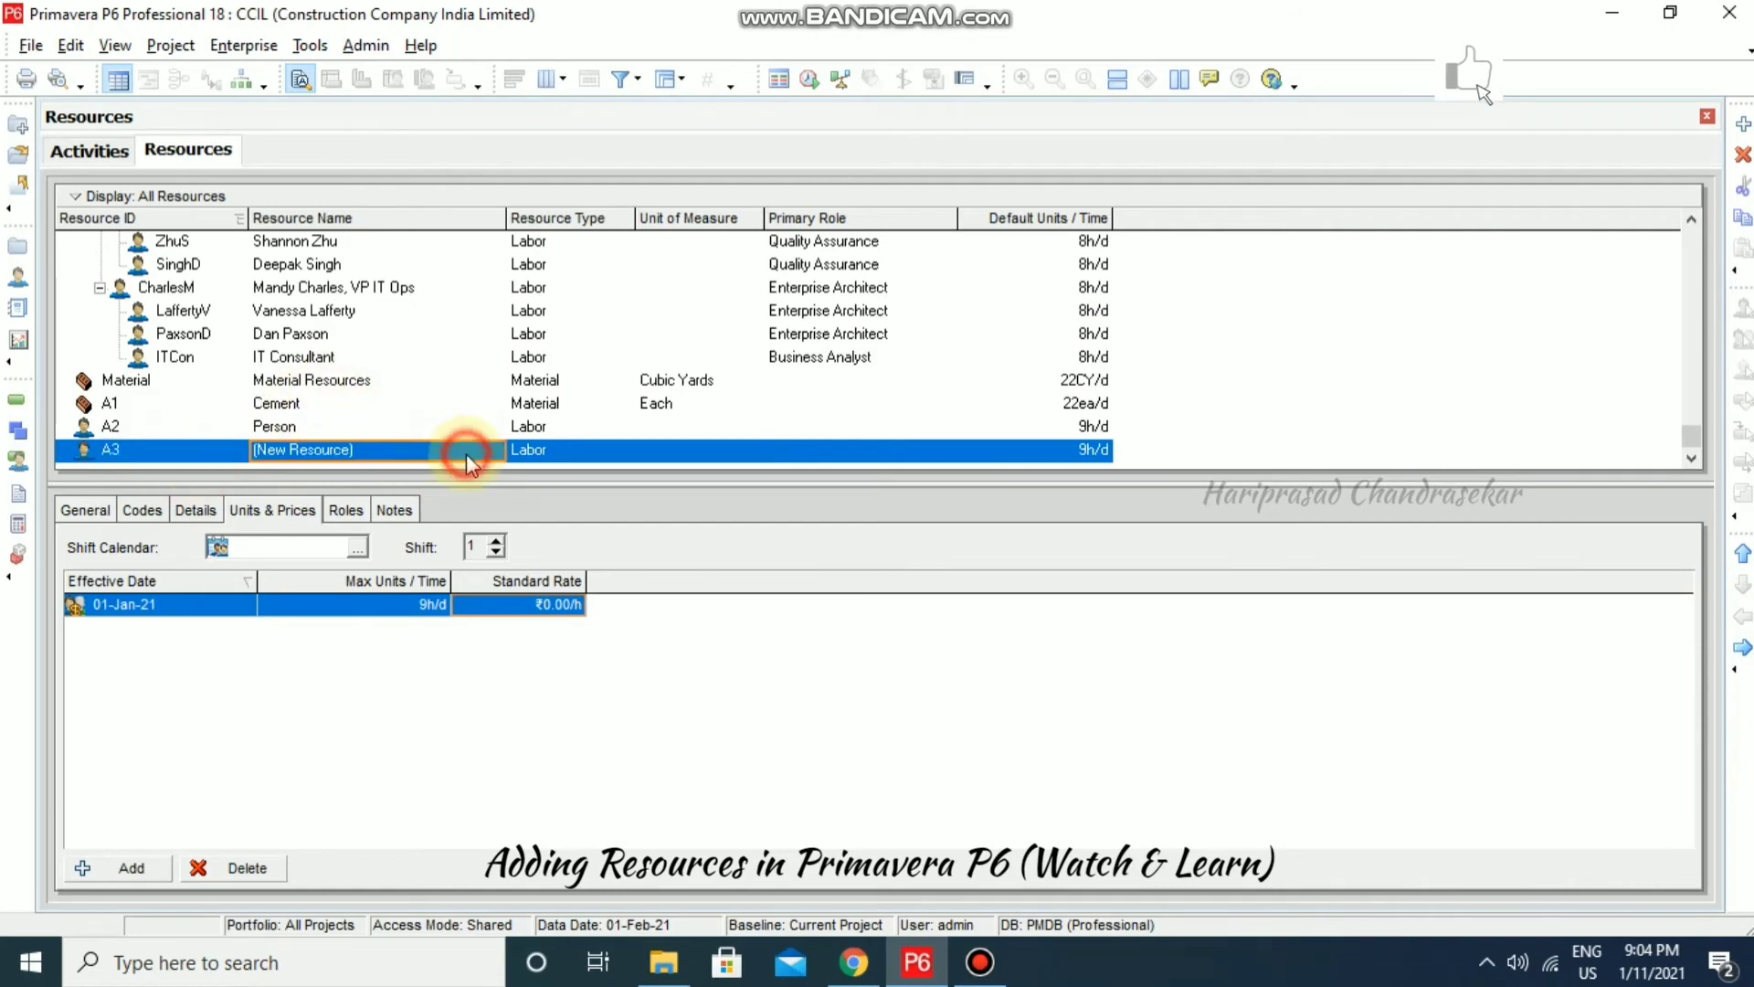
Set the resource type of A3 to Nonlabor and name it Machinery, leaving the unit of measure empty.
left_click(601, 451)
left_click(621, 451)
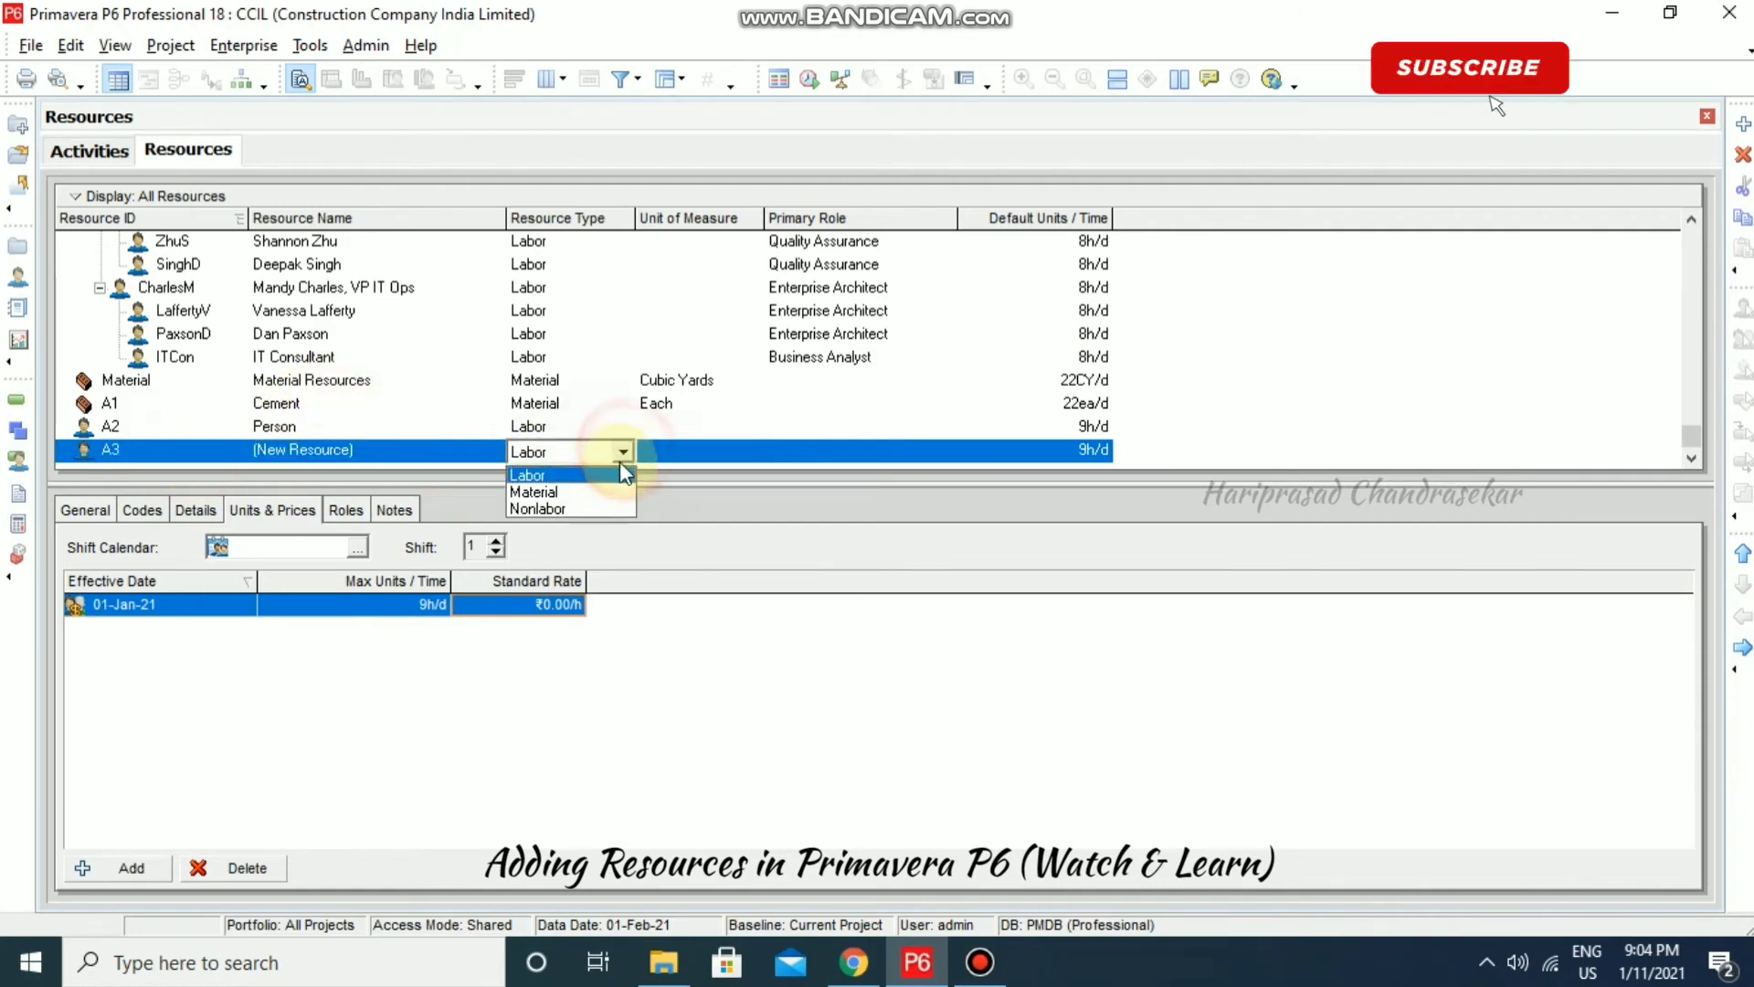
left_click(576, 507)
left_click(424, 452)
type("M")
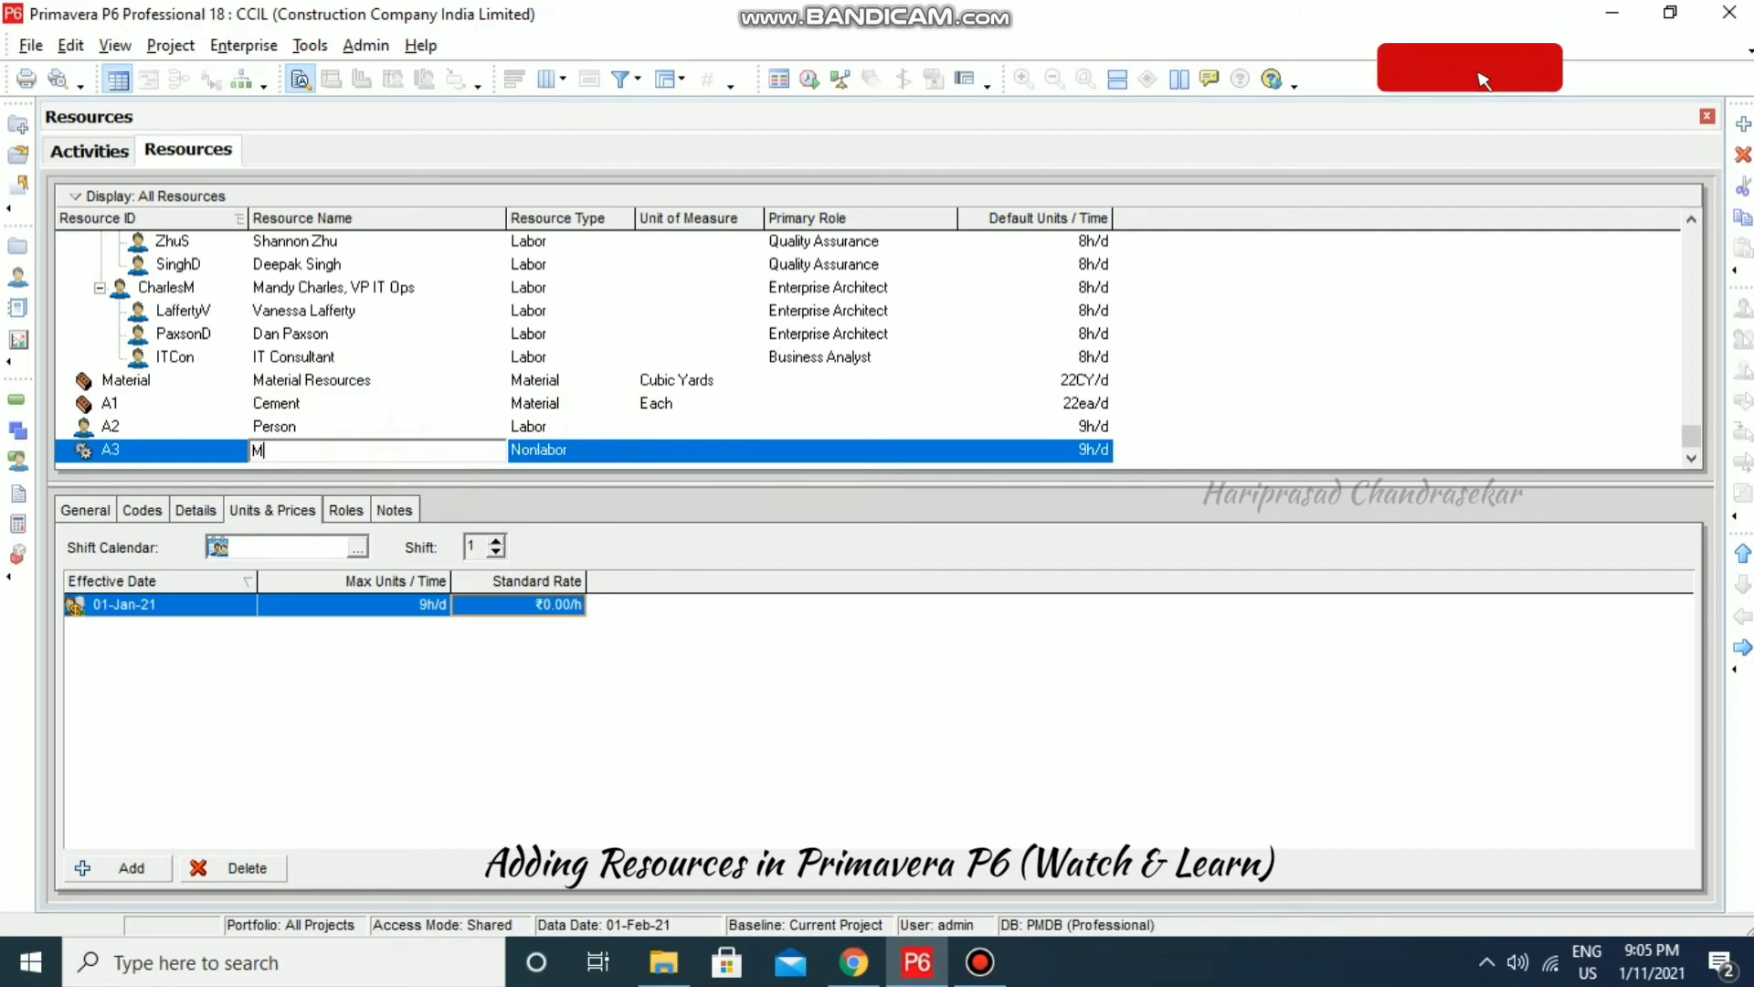
type("achinery")
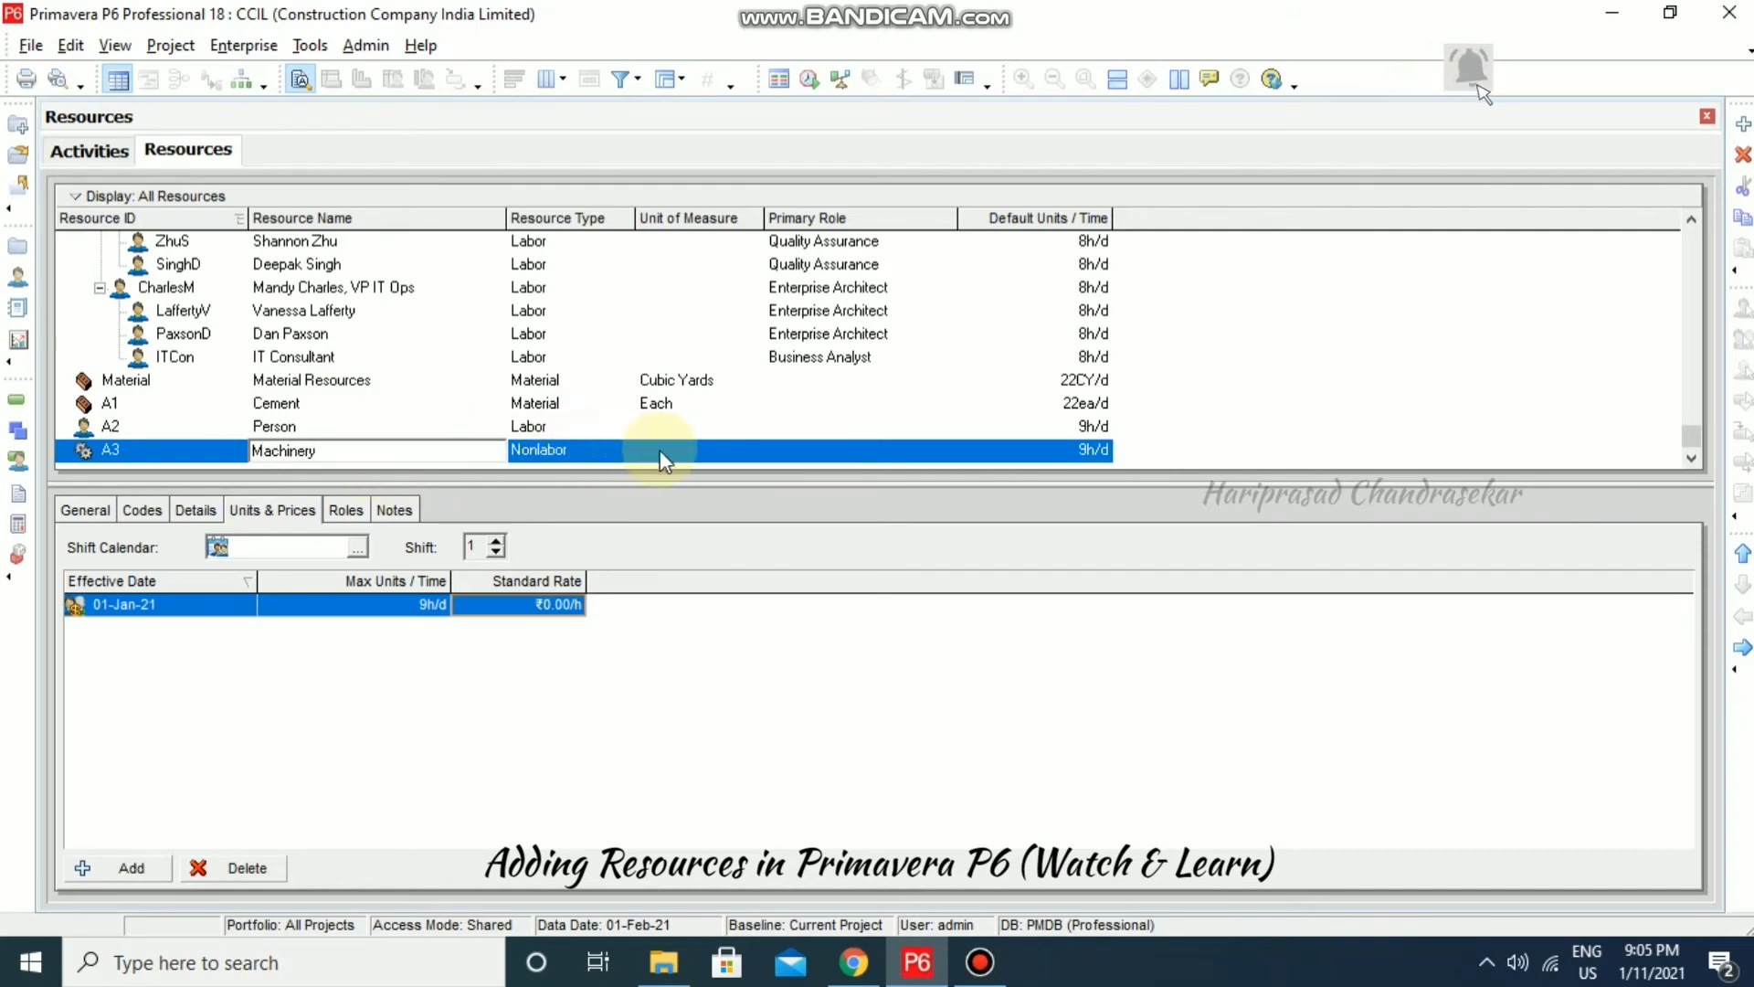
left_click(742, 457)
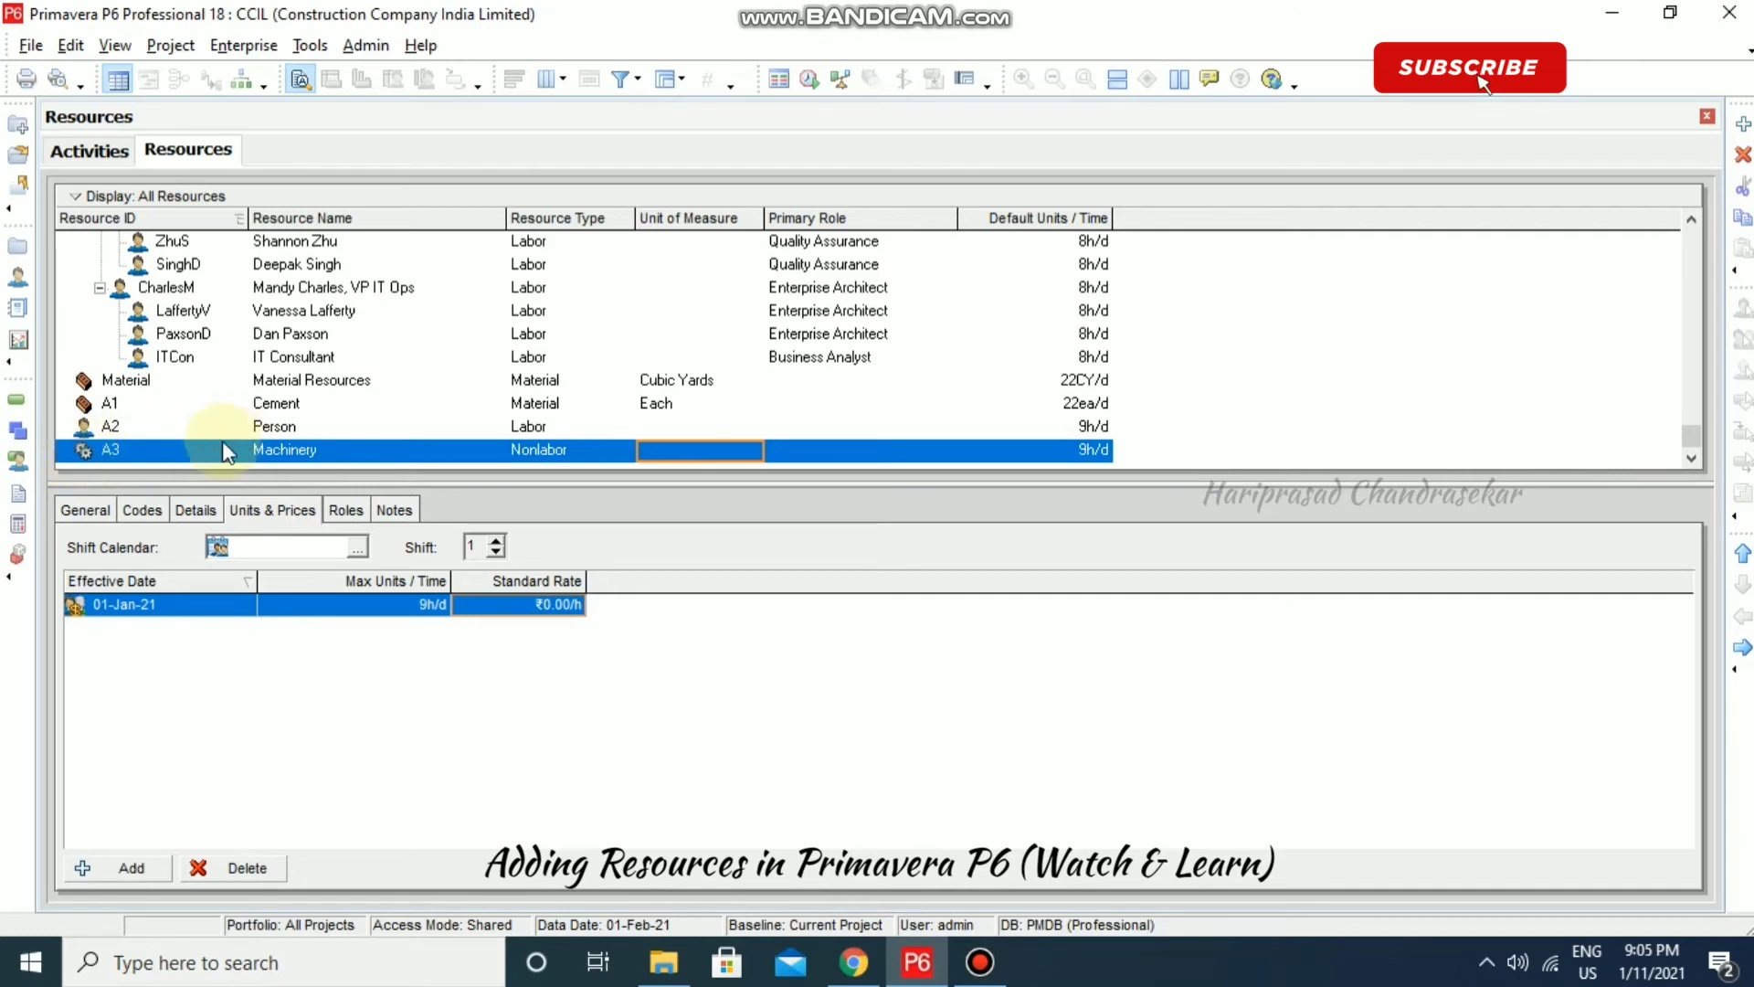
Review the Machinery resource's general information, details and prices, and set its calendar to 7x24.
left_click(88, 508)
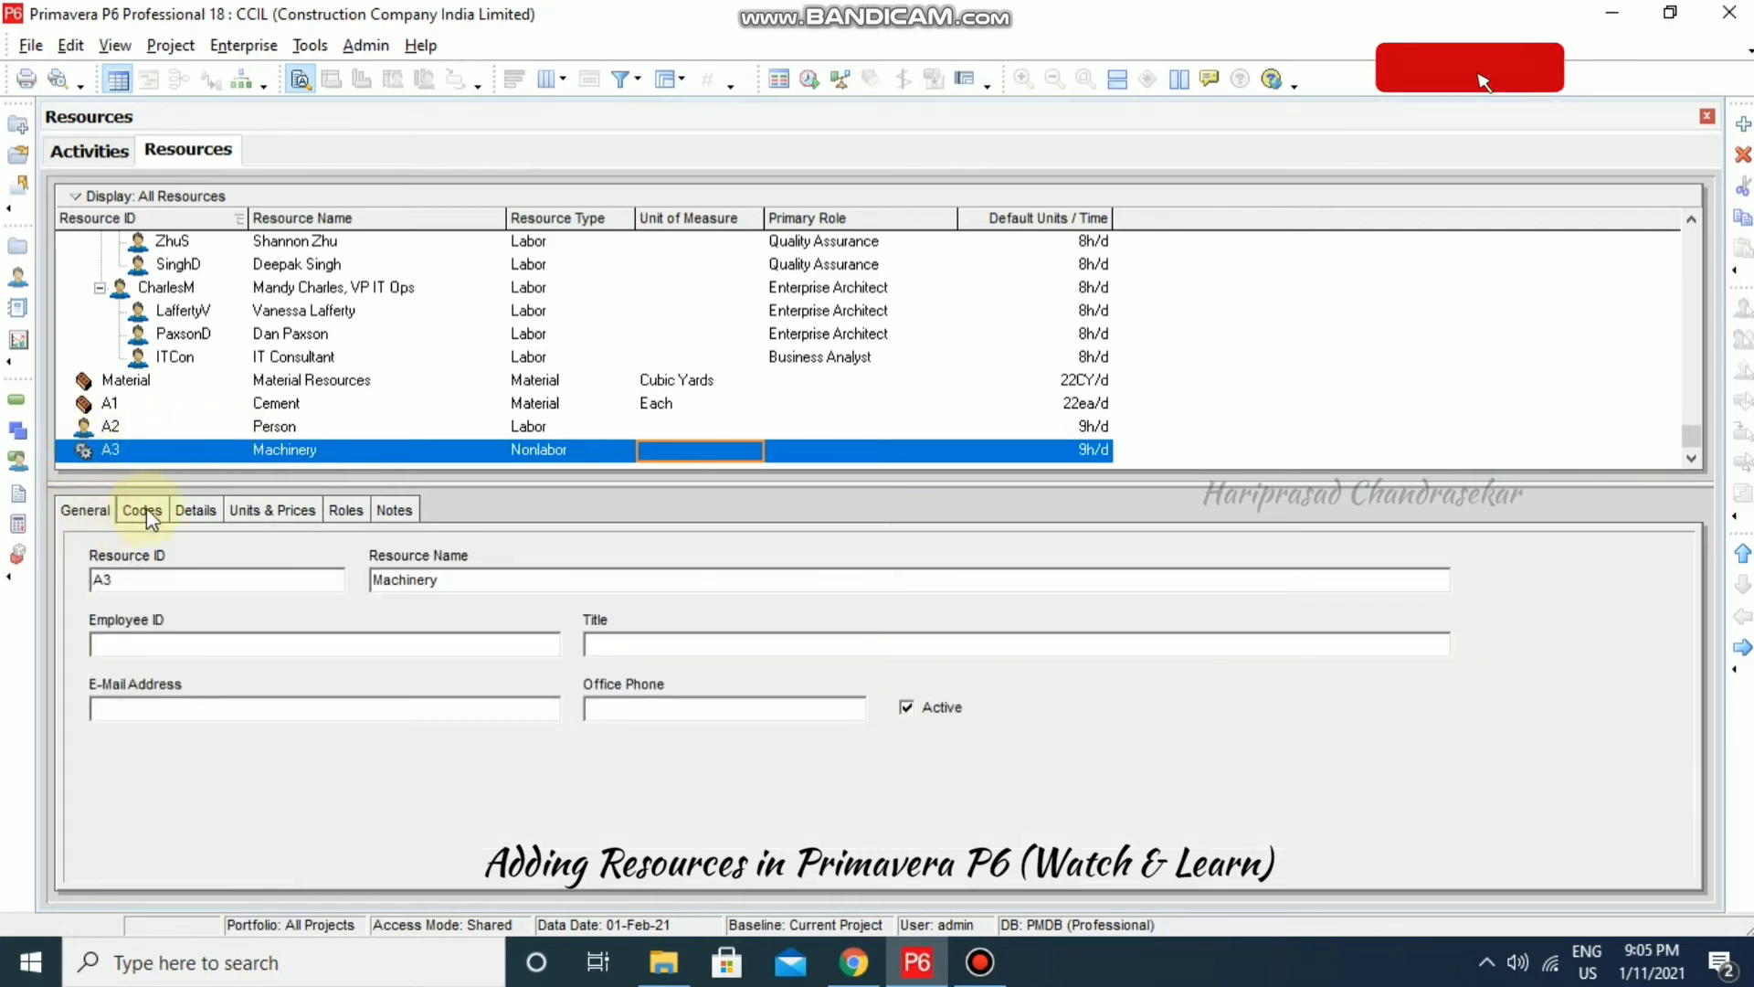
left_click(174, 512)
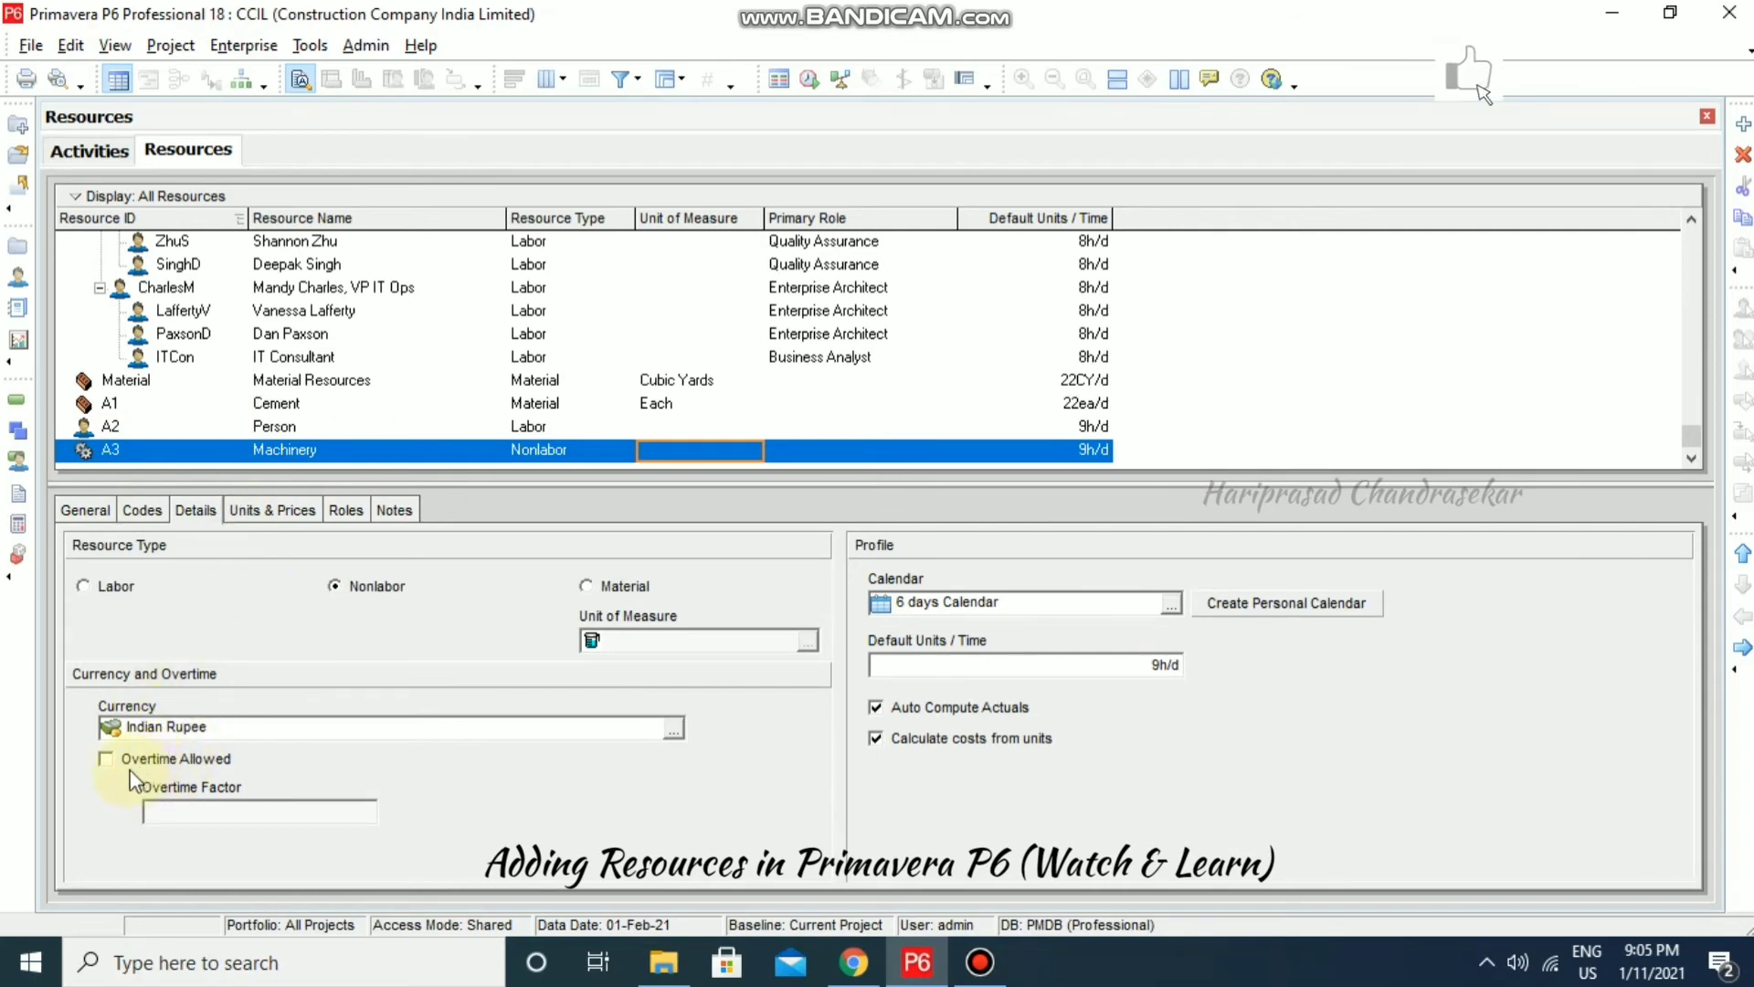
left_click(273, 510)
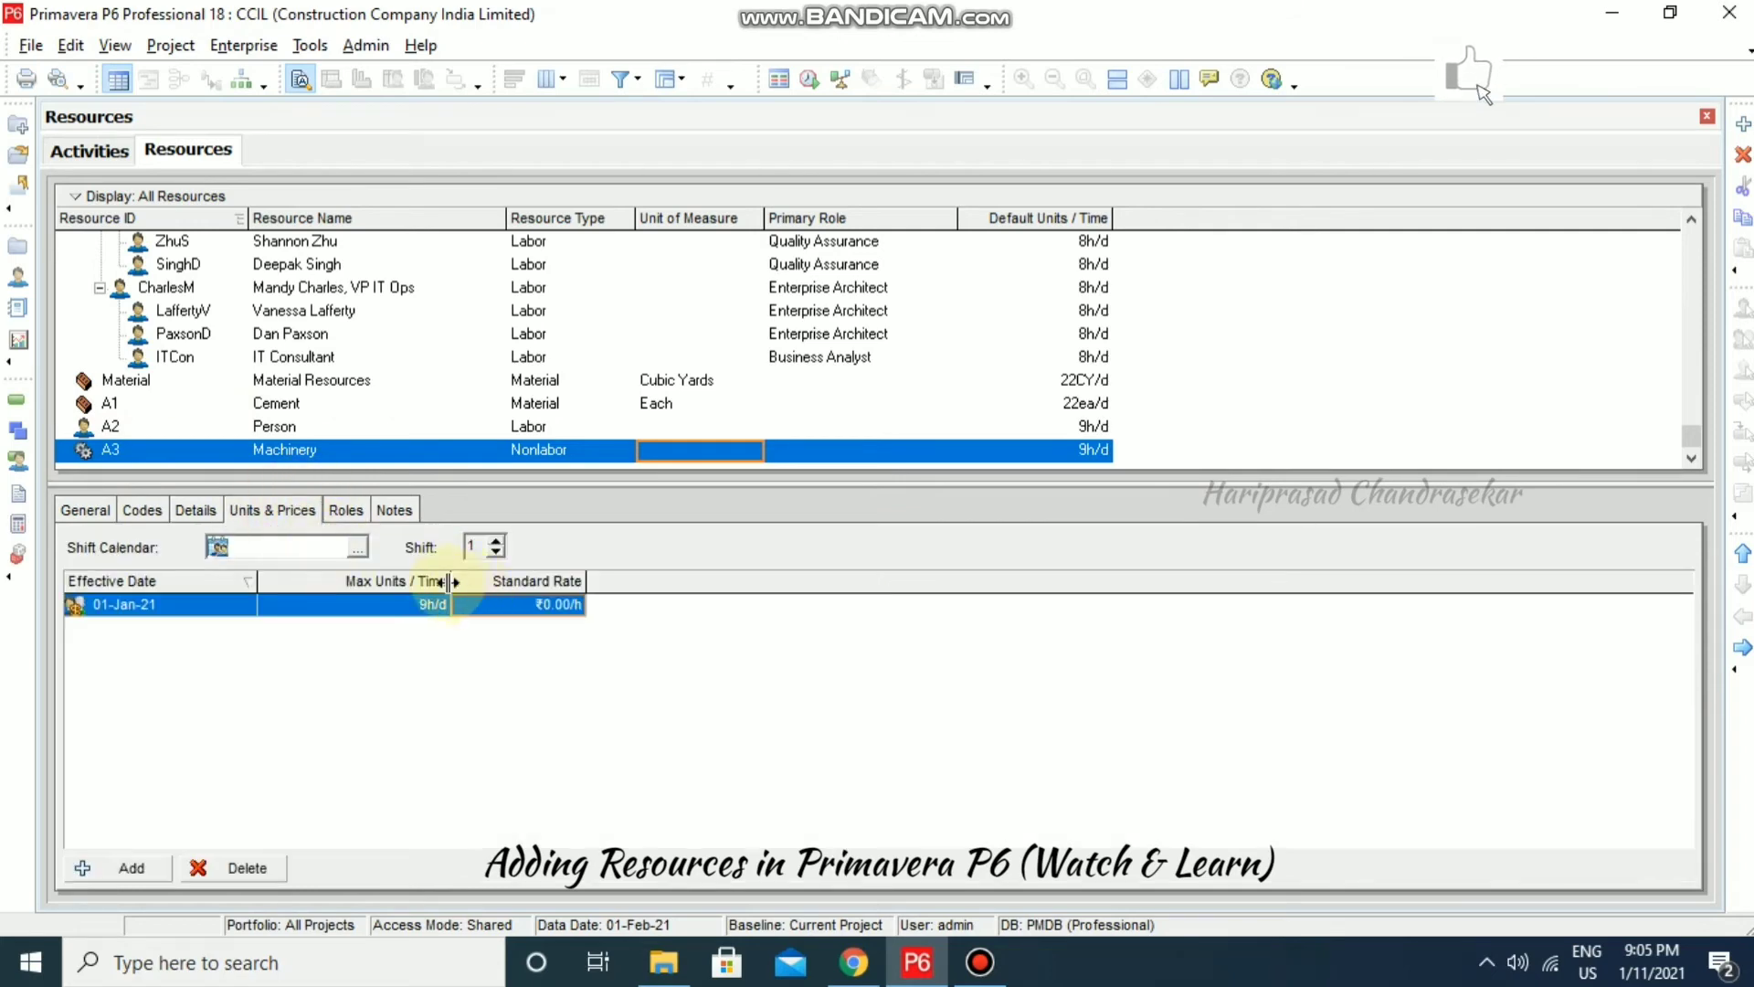
left_click(144, 509)
left_click(89, 510)
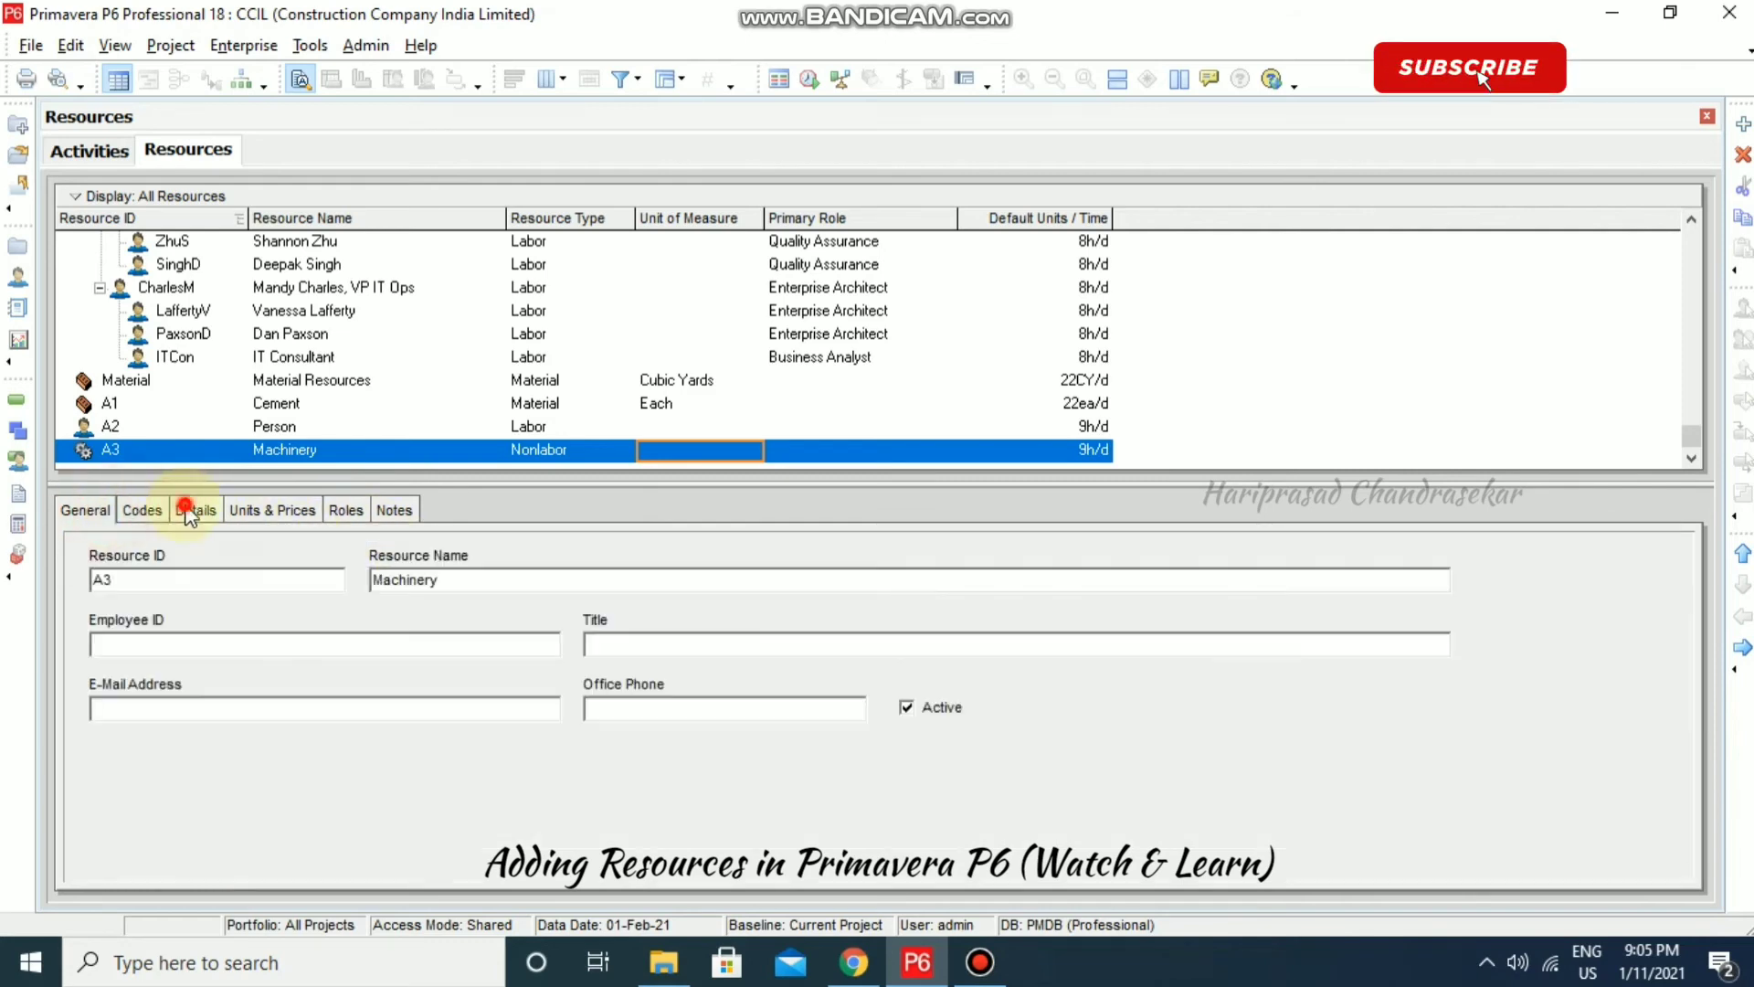
left_click(194, 510)
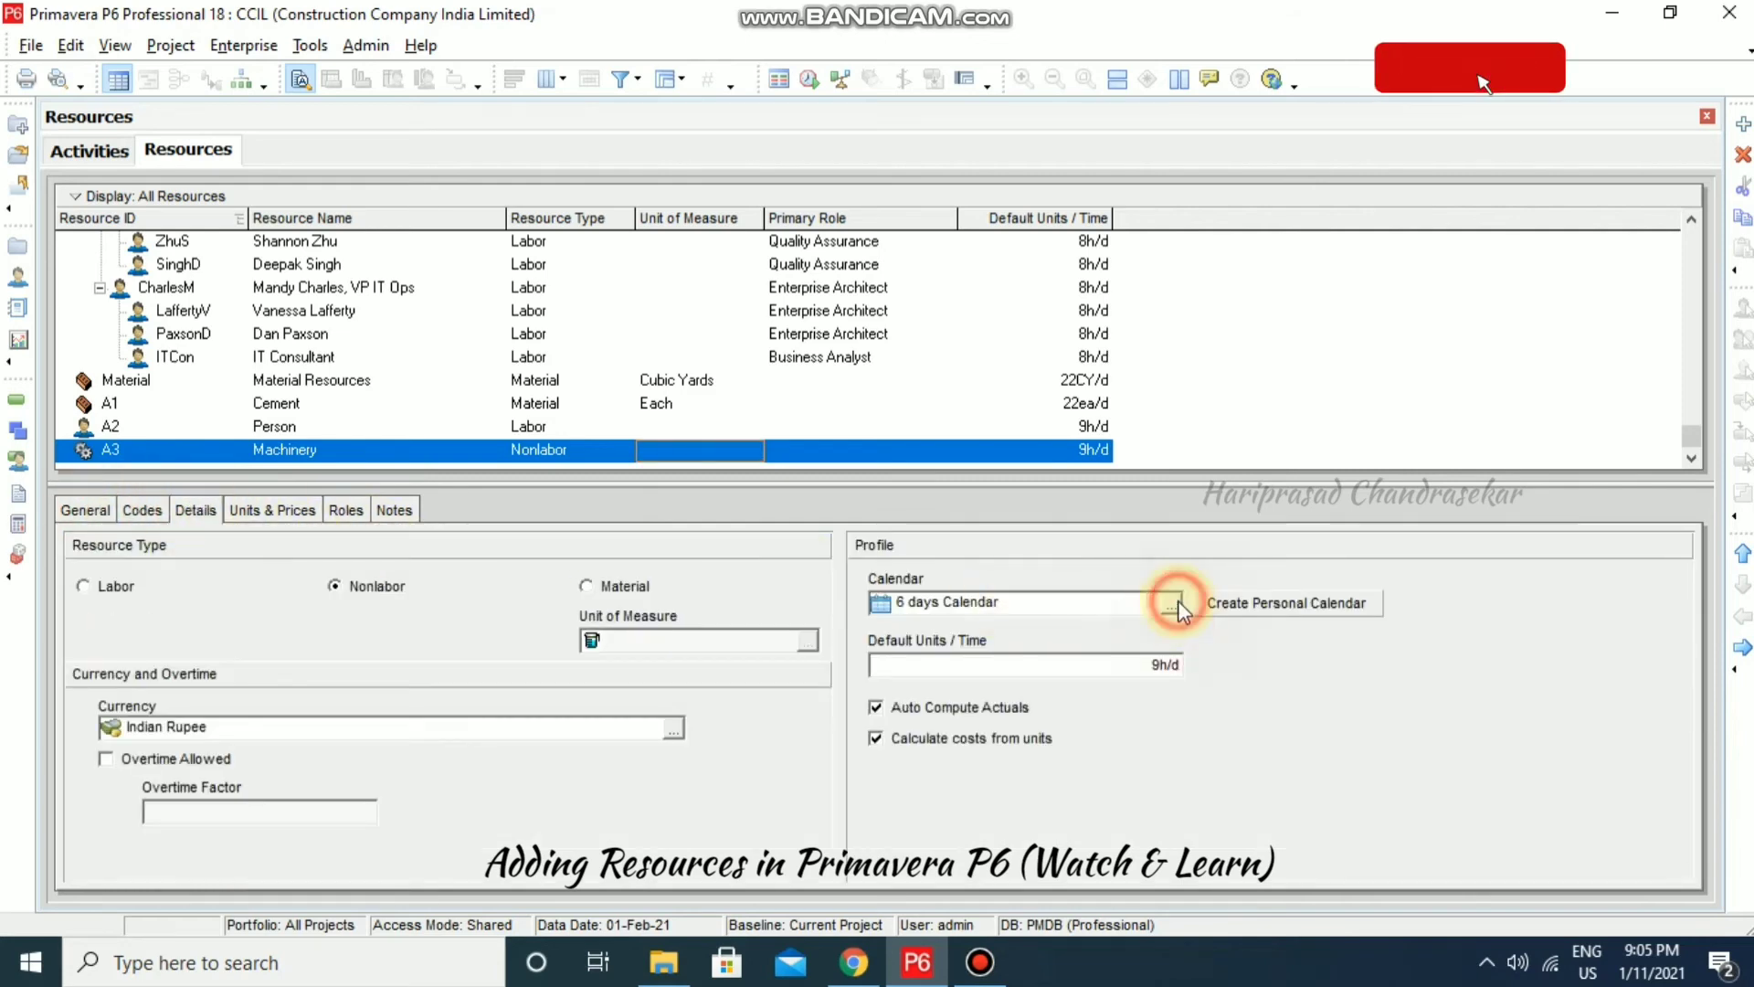
left_click(1170, 604)
double_click(743, 501)
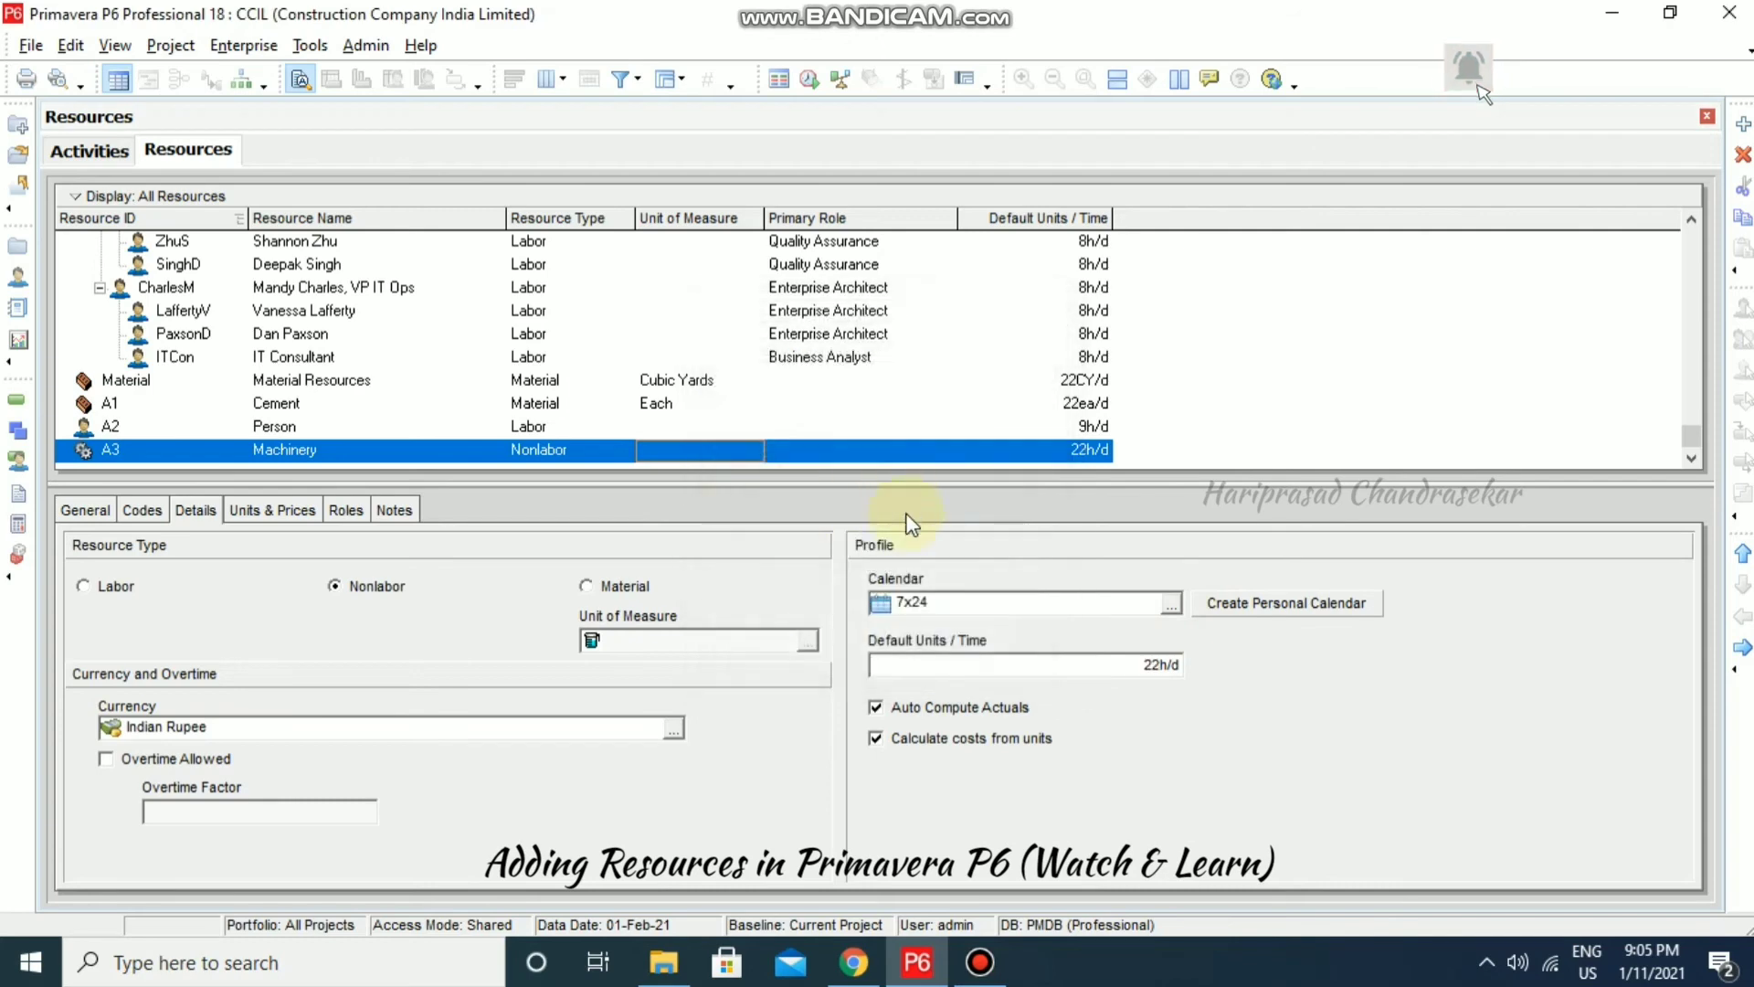
Set the Machinery resource's standard rate to 150 per hour.
left_click(268, 510)
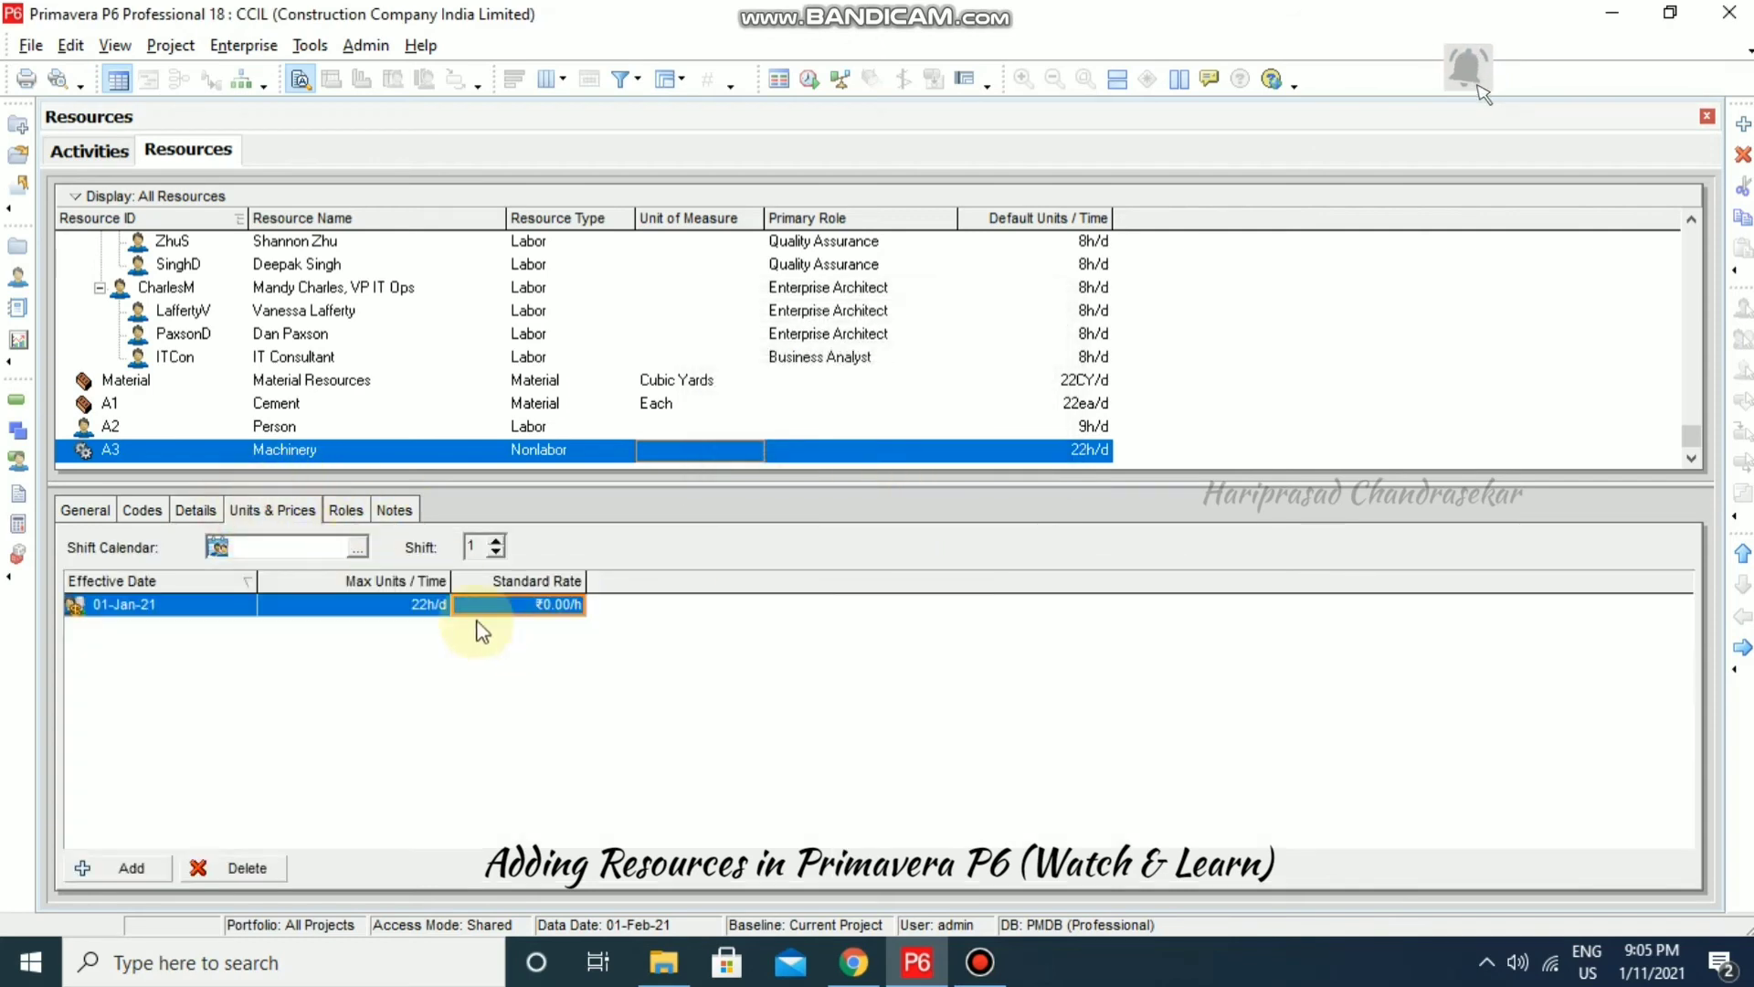
left_click(512, 606)
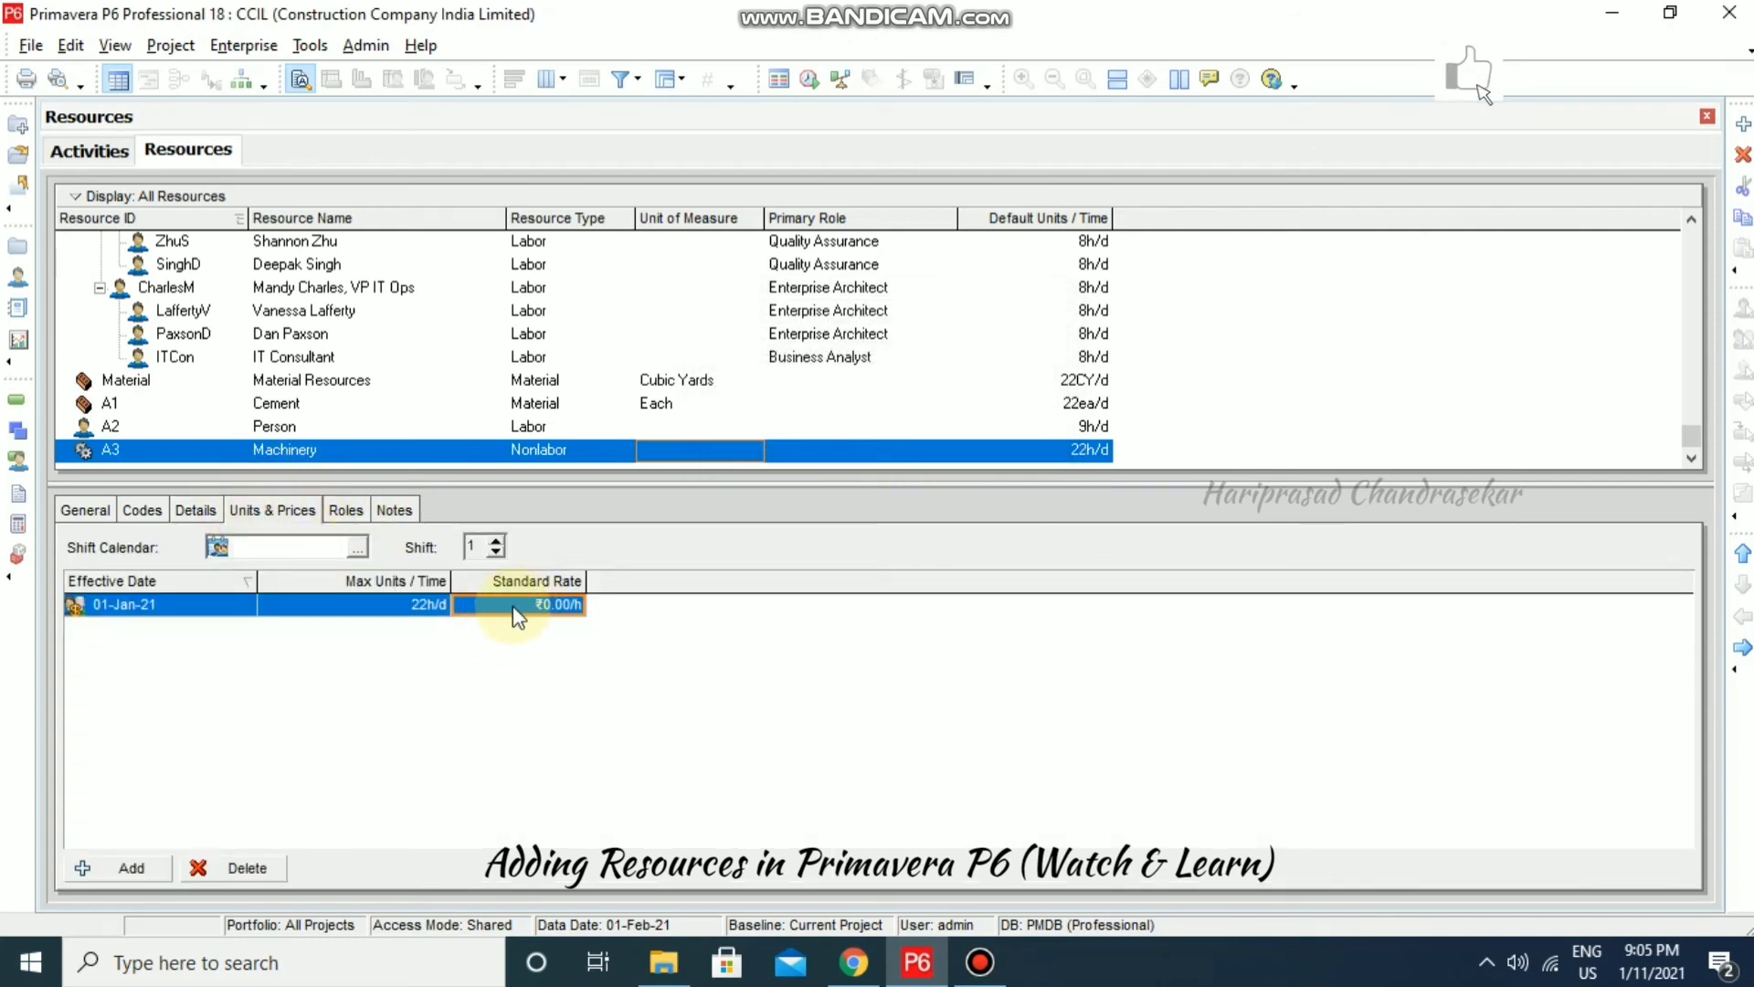
left_click(515, 608)
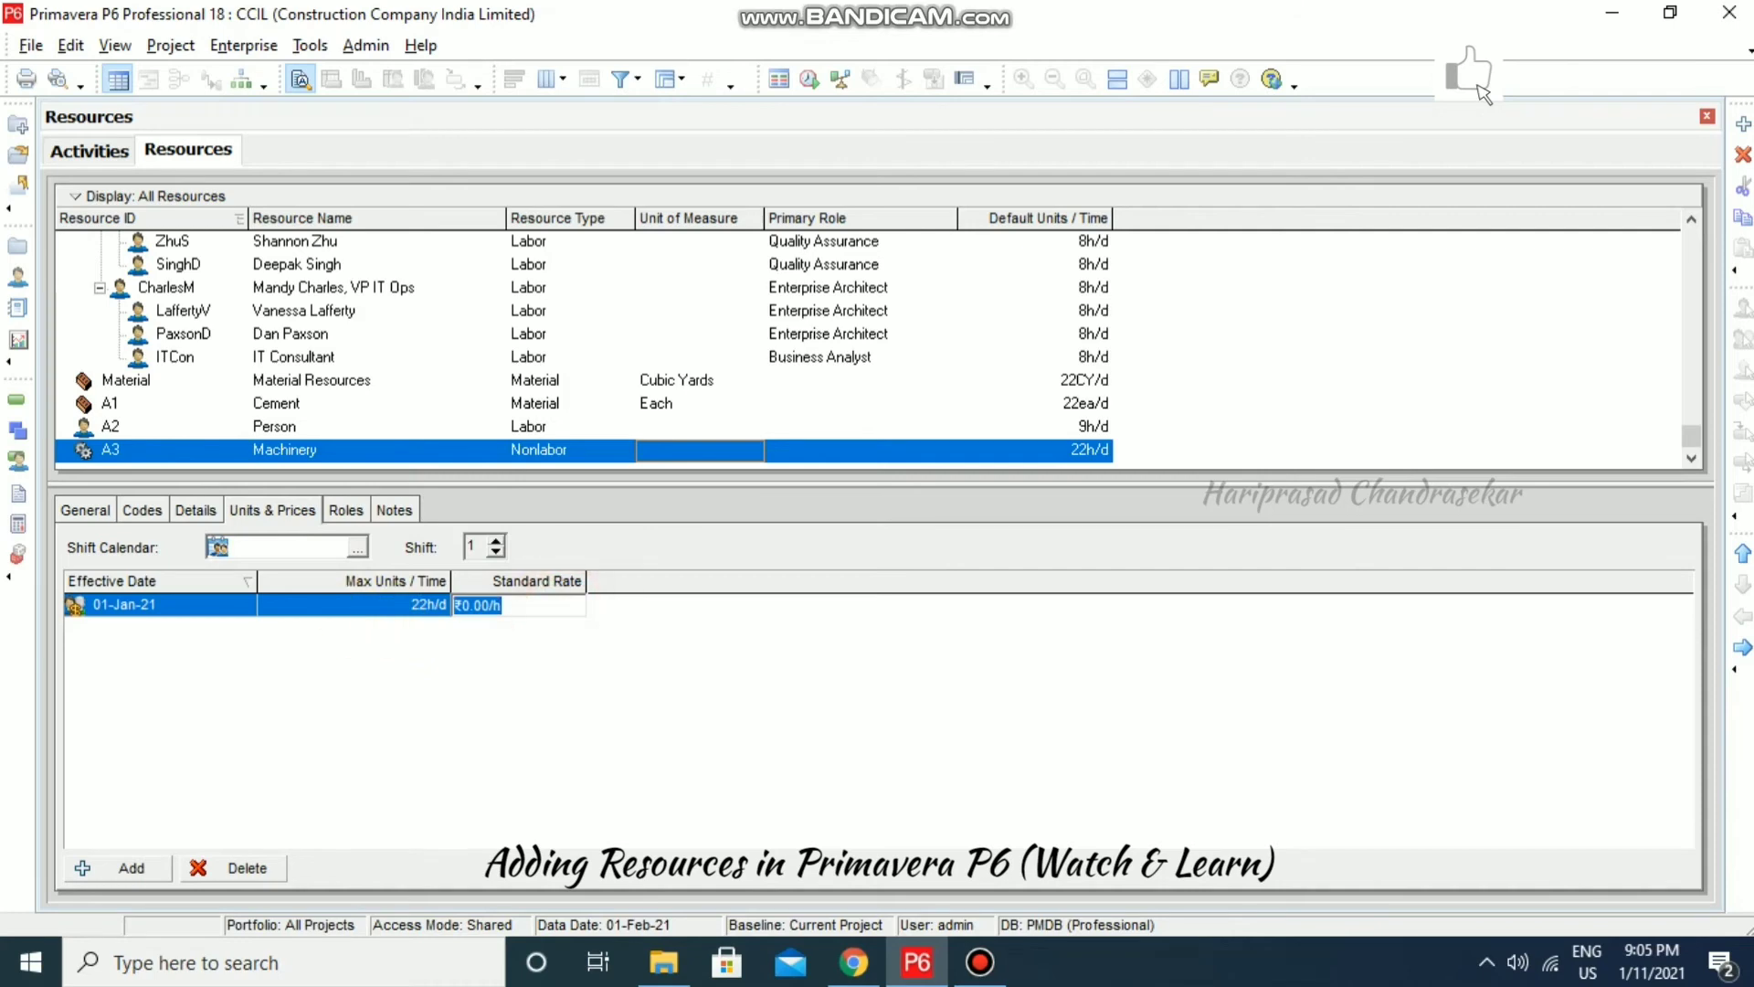
type("150")
key("Return")
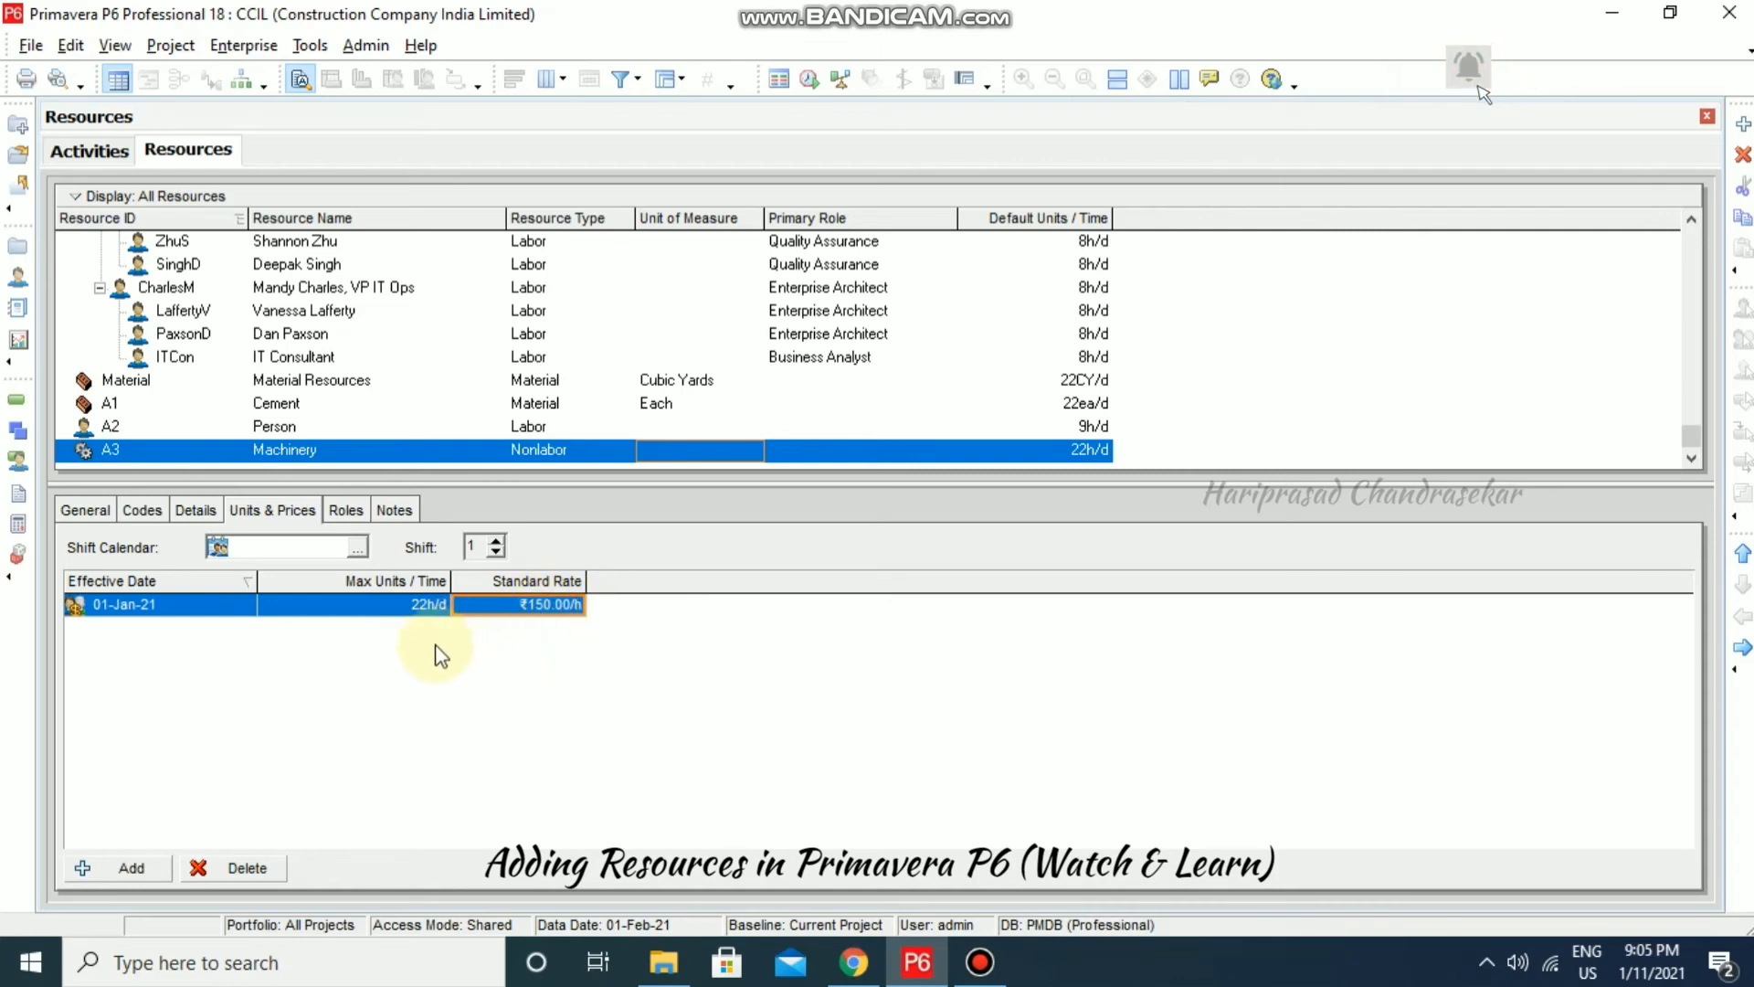
Review the Machinery resource's details, units and prices, and assigned roles.
left_click(193, 512)
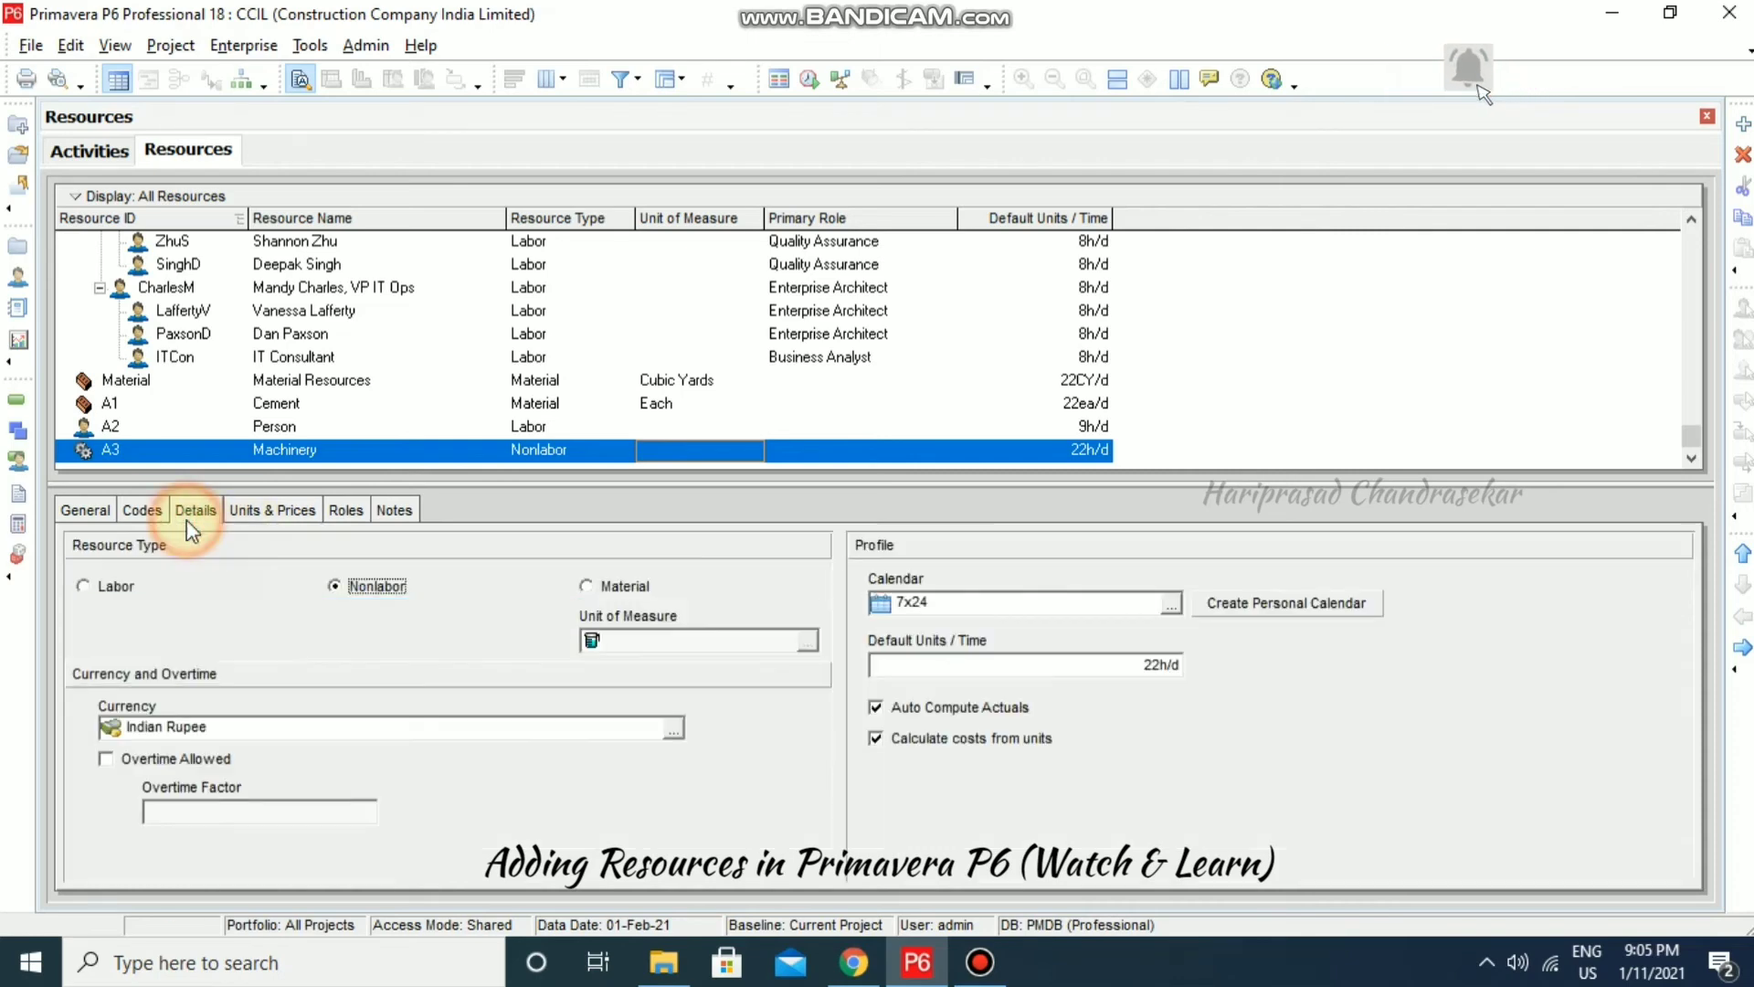
left_click(272, 510)
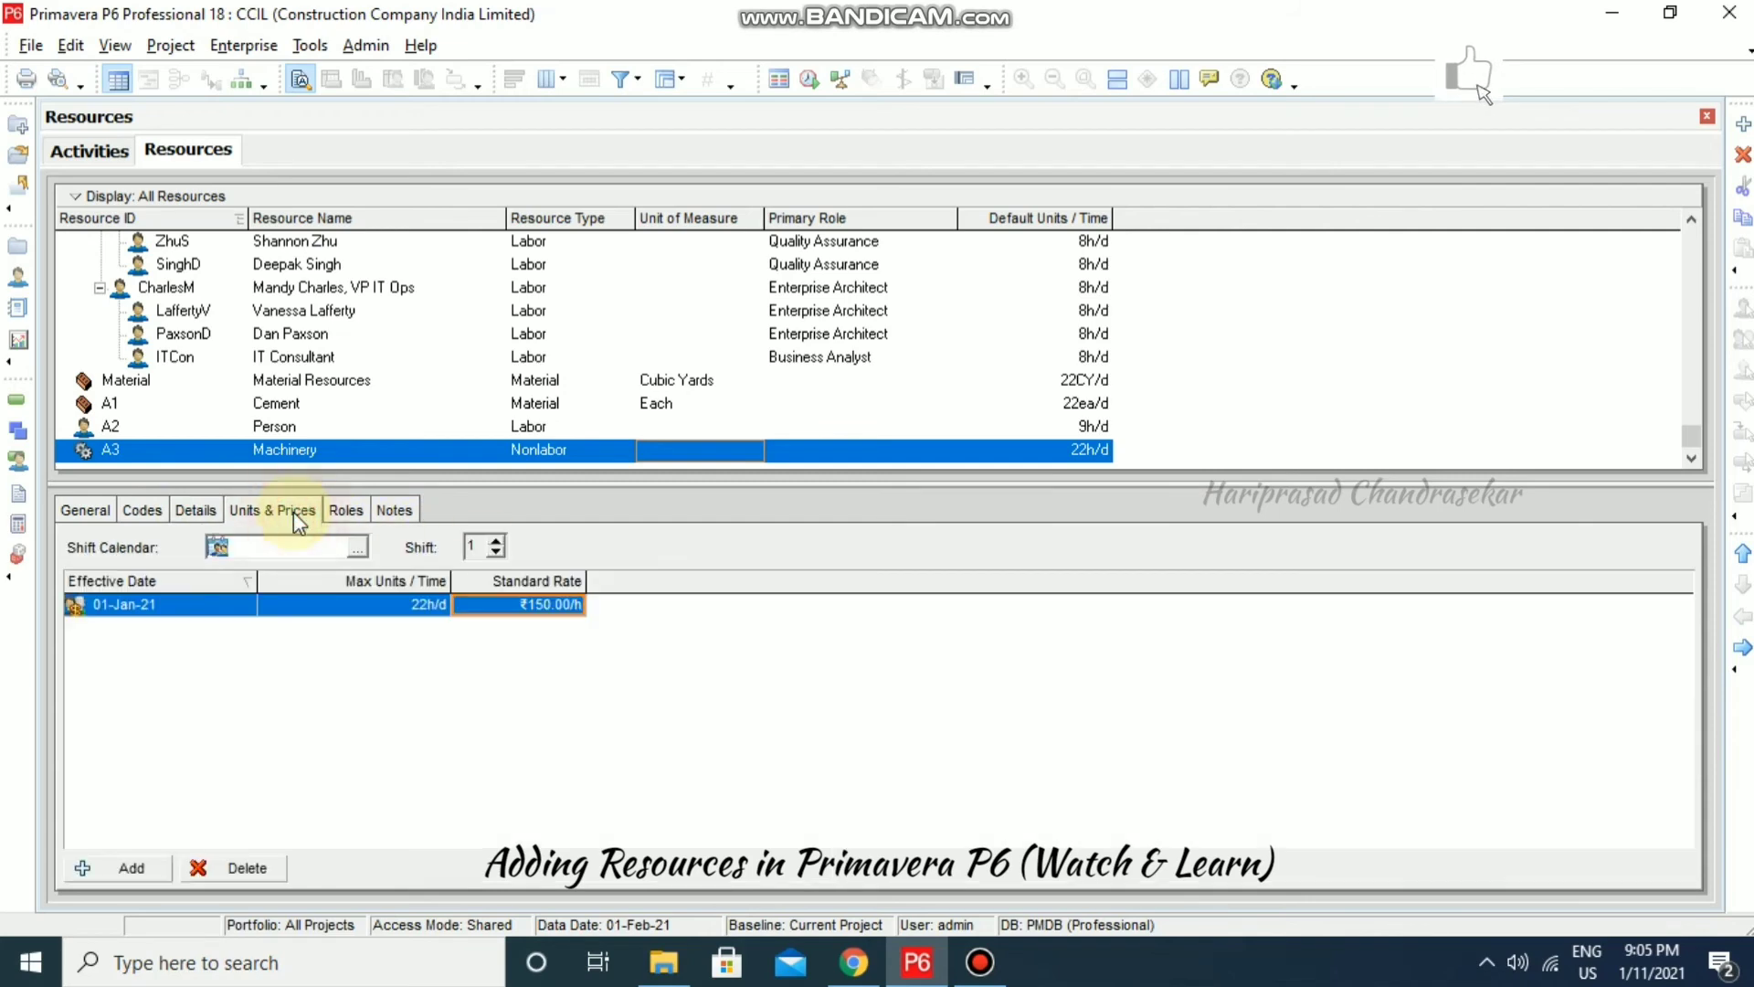
left_click(352, 513)
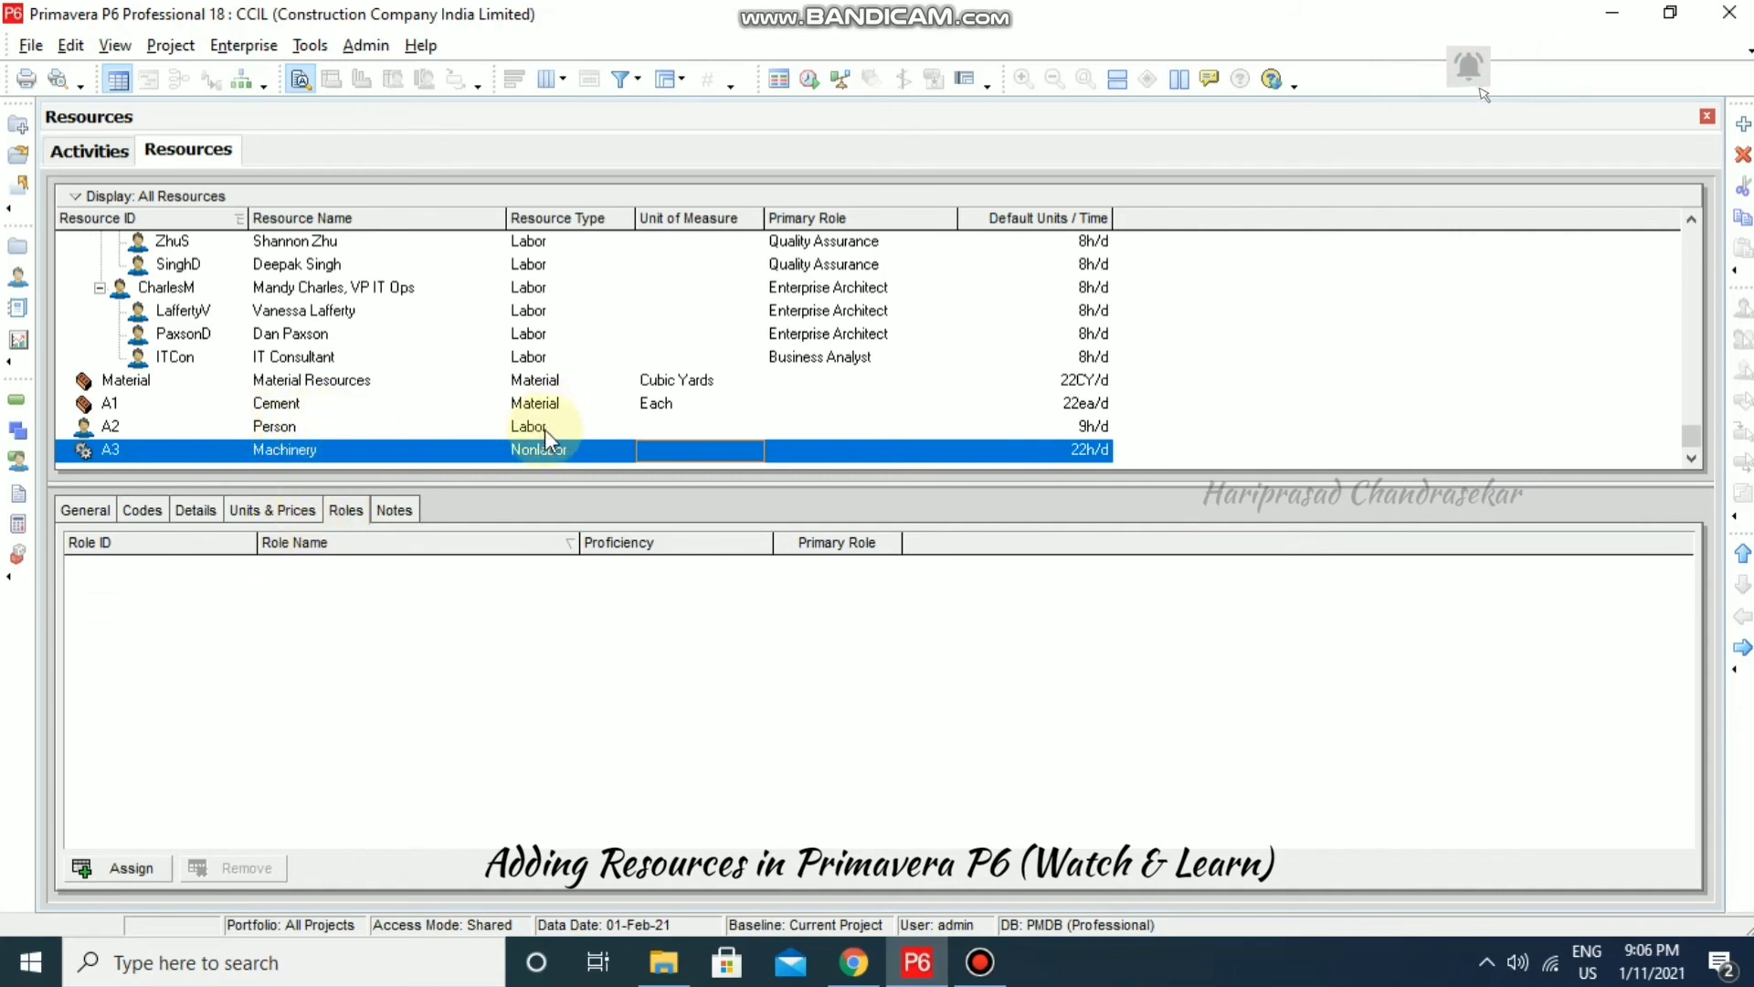
Browse the roles available for assignment to the Person resource, and close the list without assigning any.
left_click(347, 426)
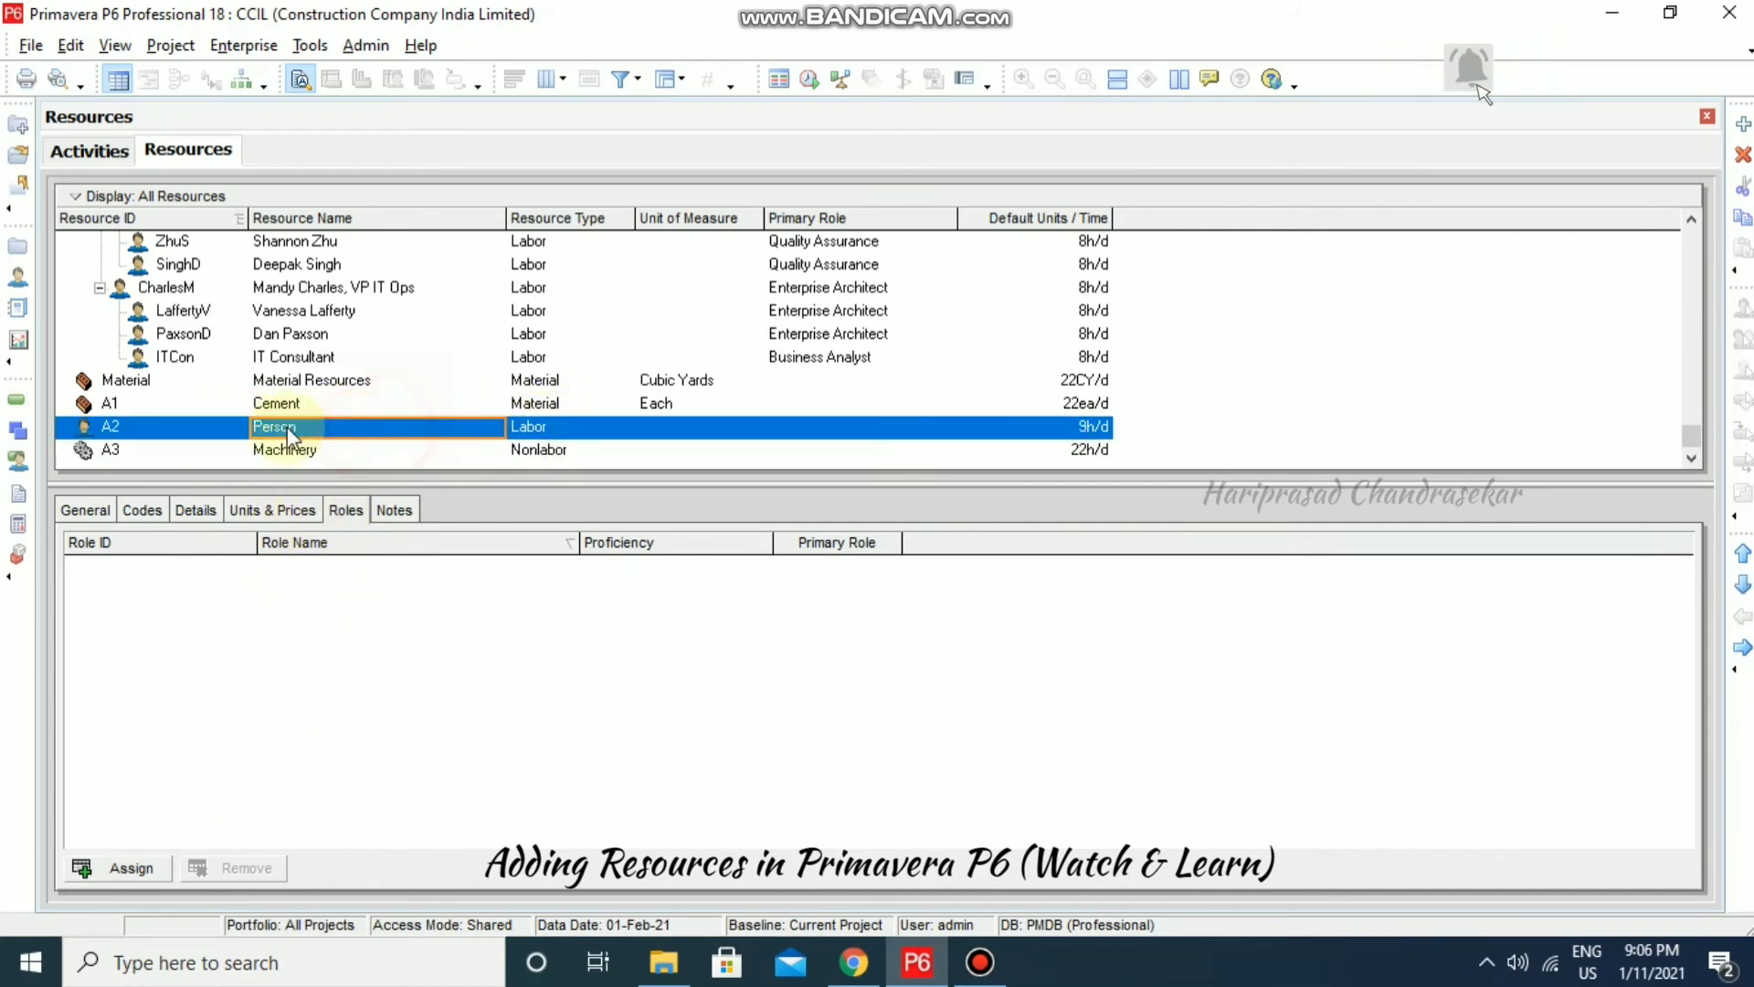
left_click(147, 867)
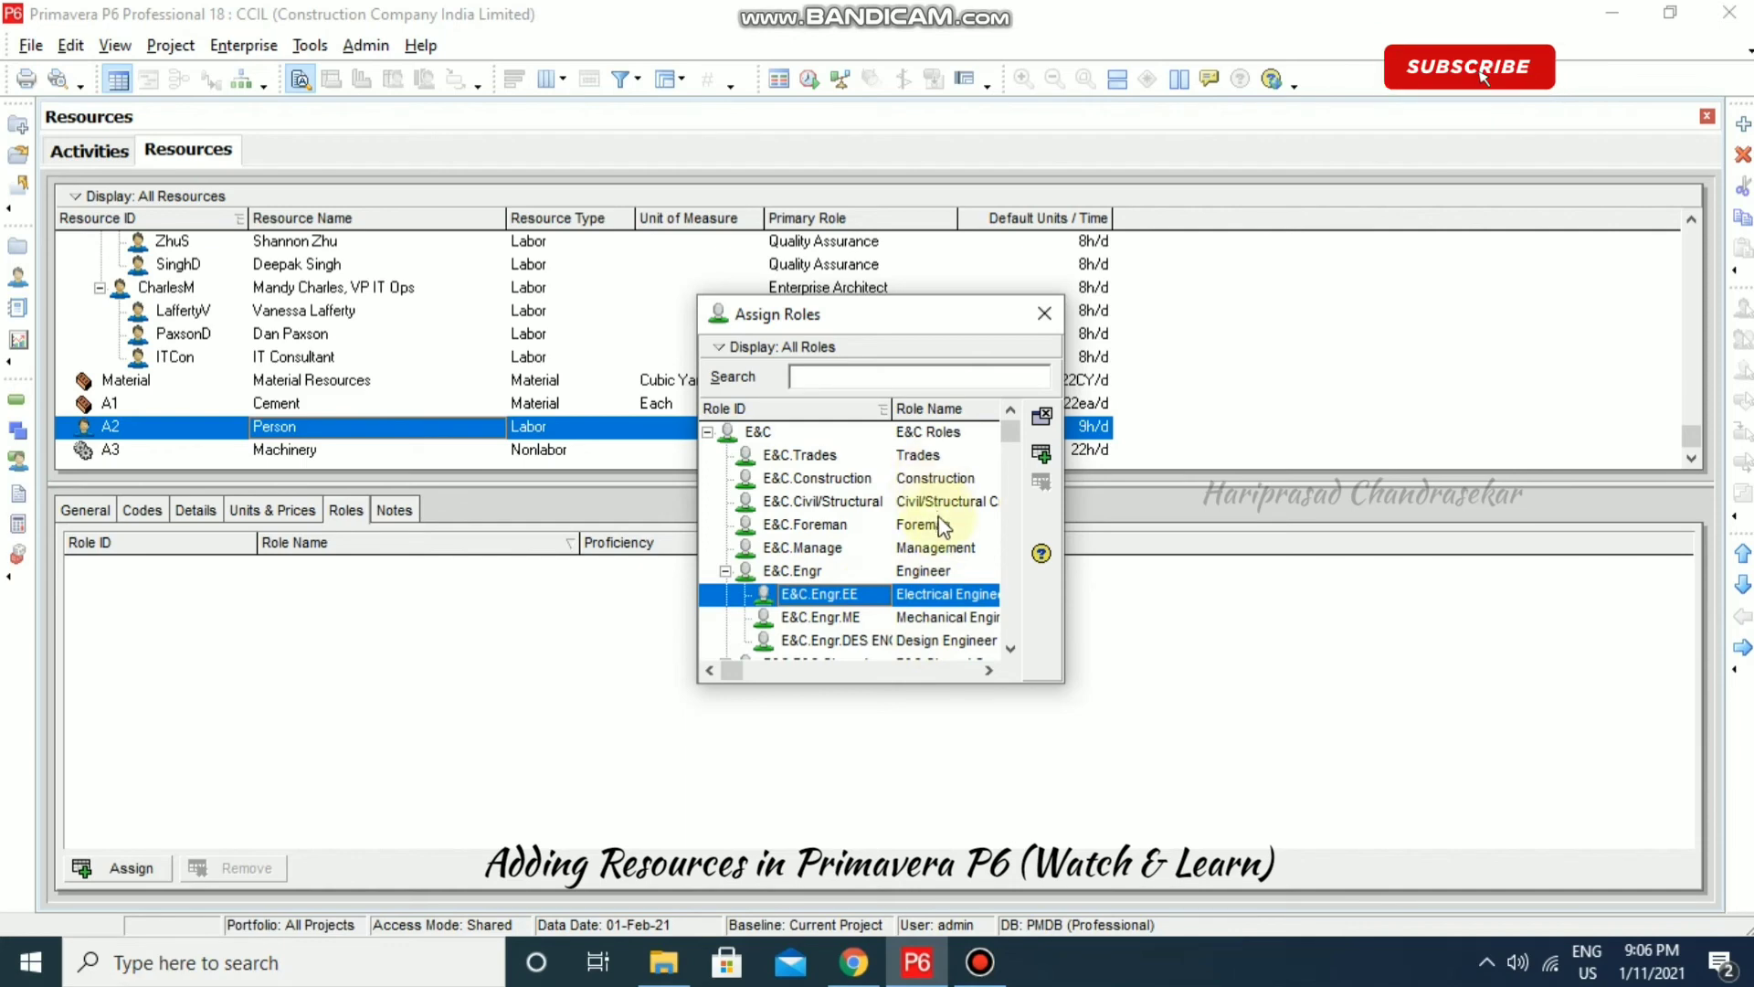
left_click(1009, 648)
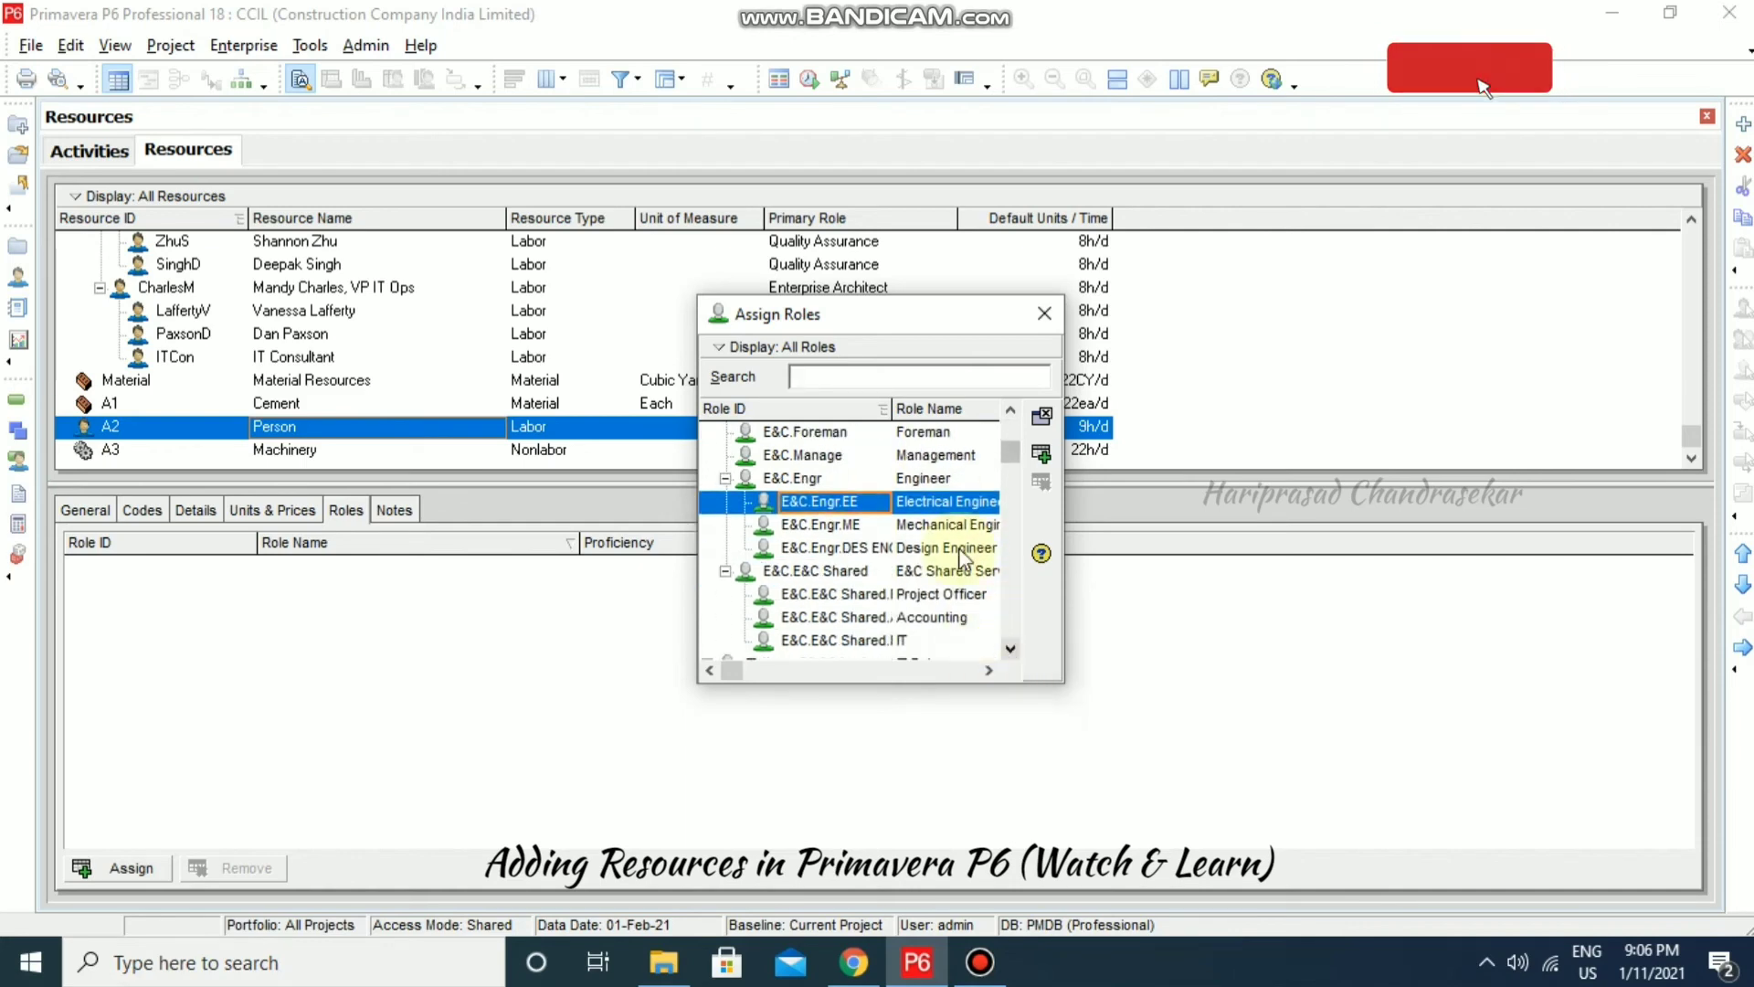
left_click(1042, 315)
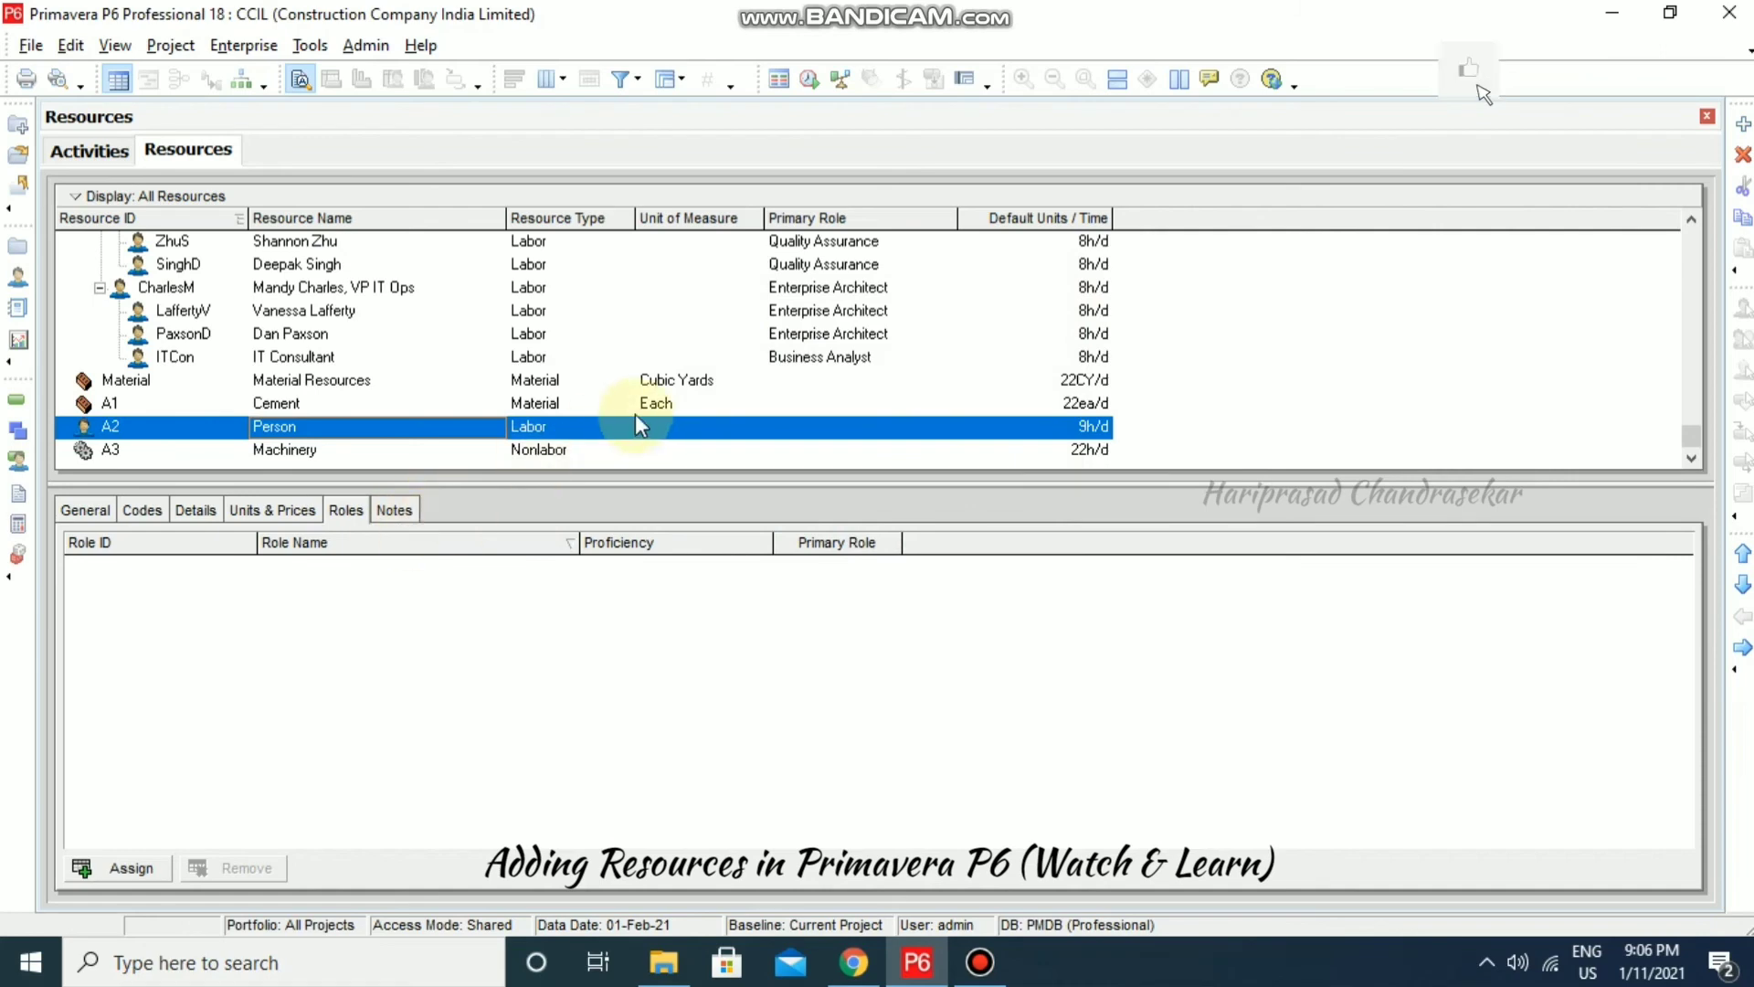
Add a new resource as a child of the Cement resource (A1), and collapse and expand the Cement branch to check the hierarchy.
left_click(133, 403)
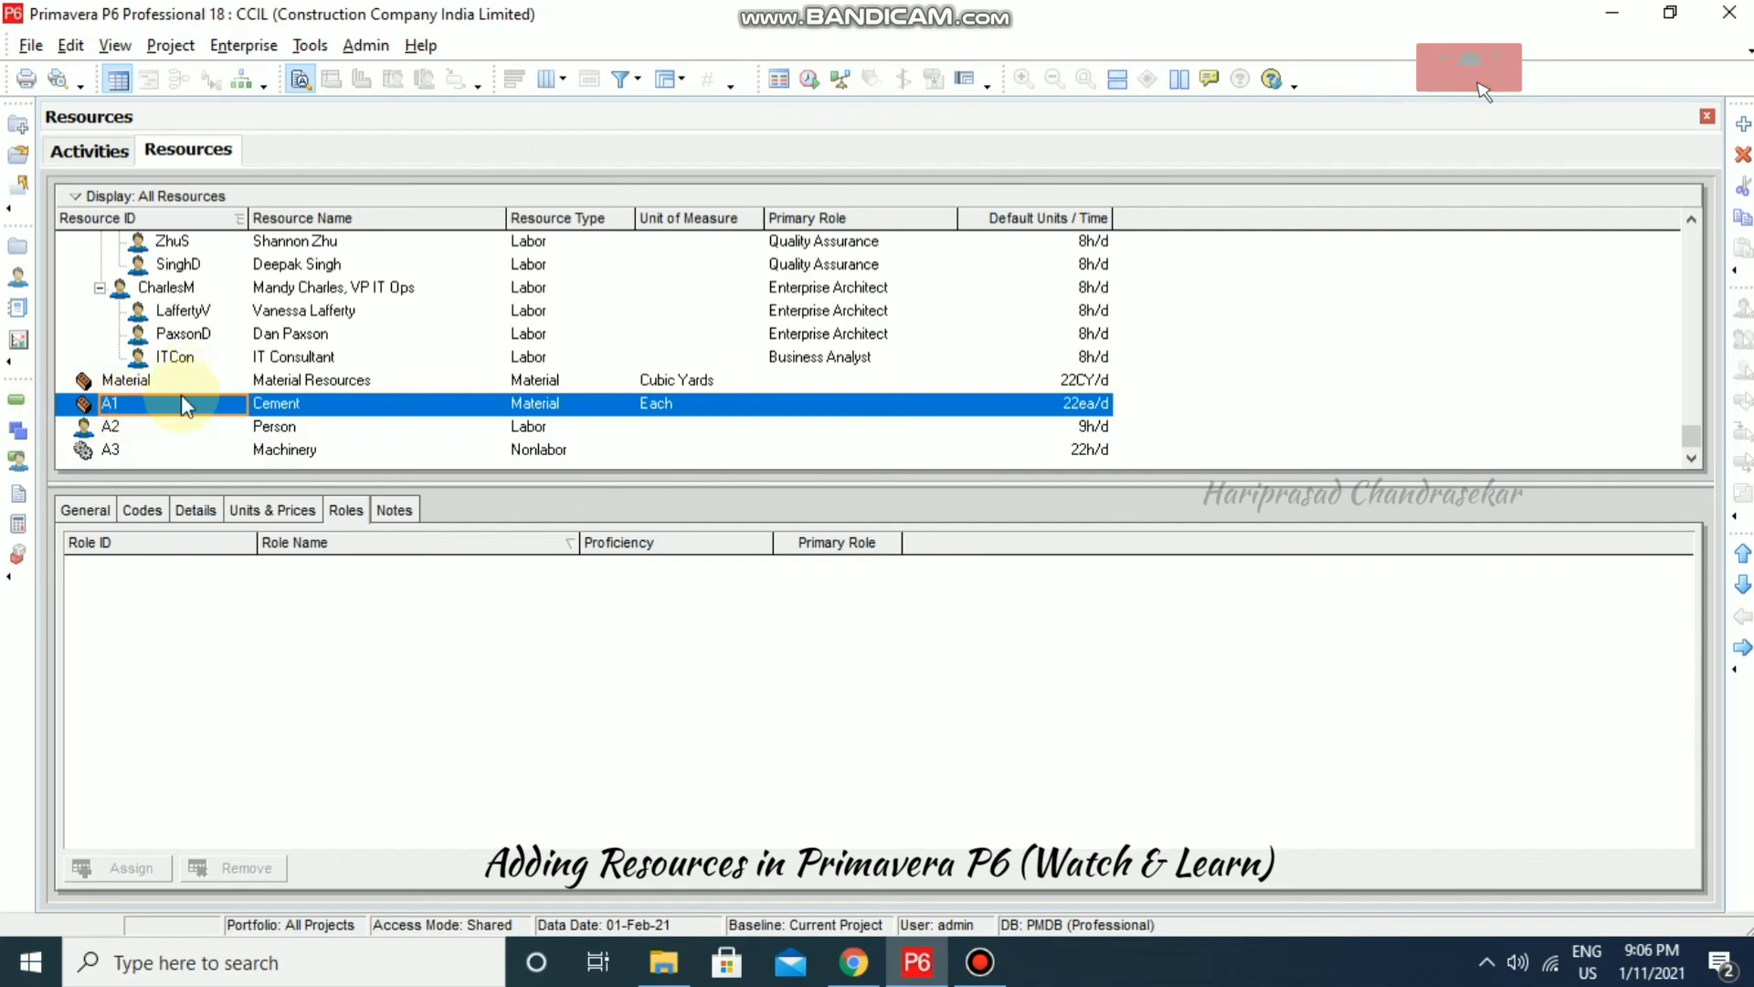
left_click(1743, 125)
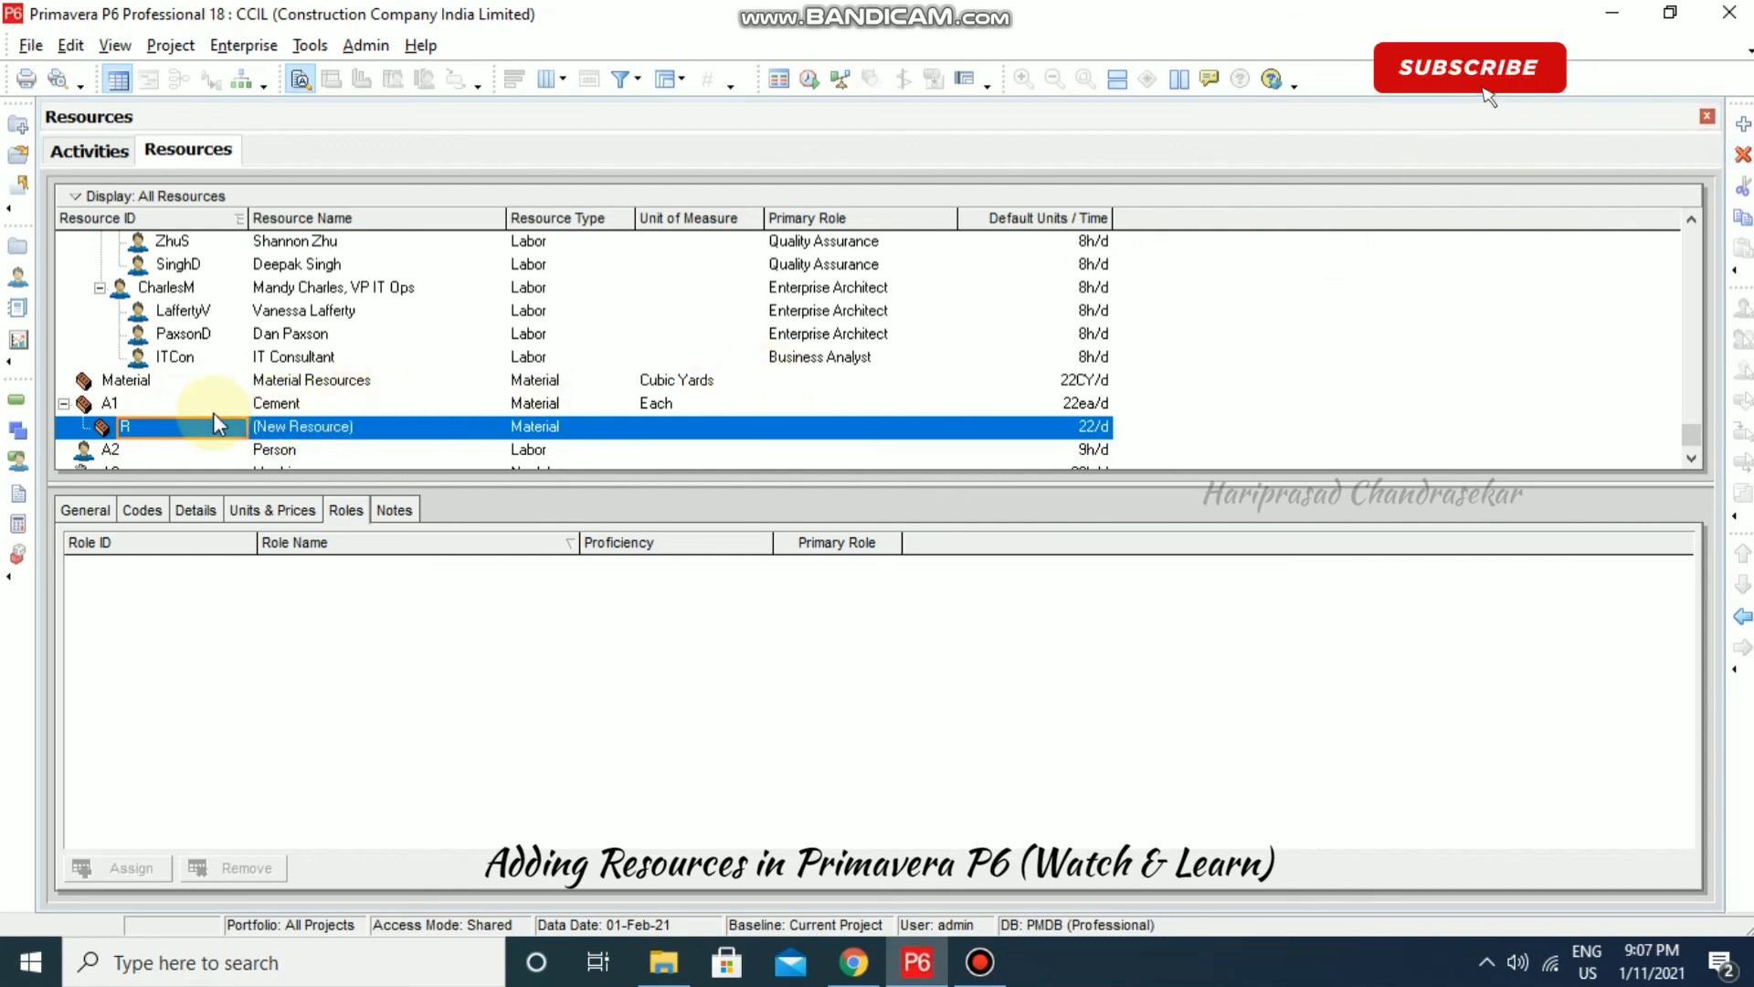
scroll(146, 430, "down", 1)
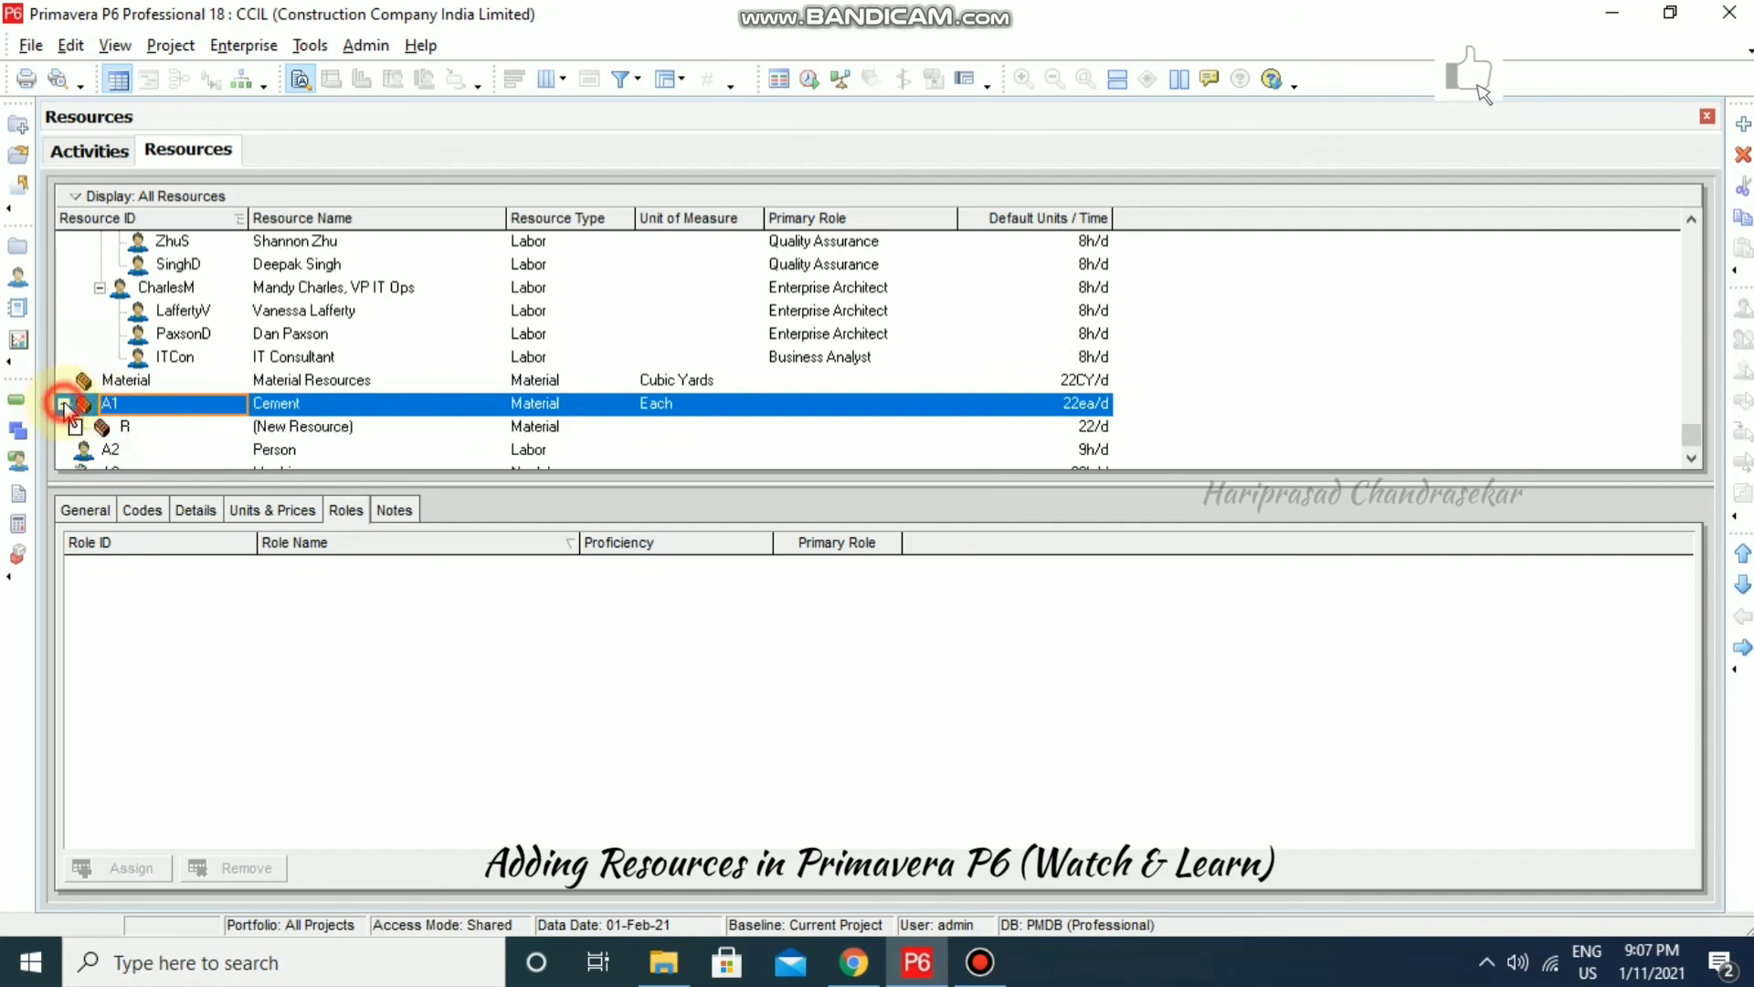
left_click(64, 403)
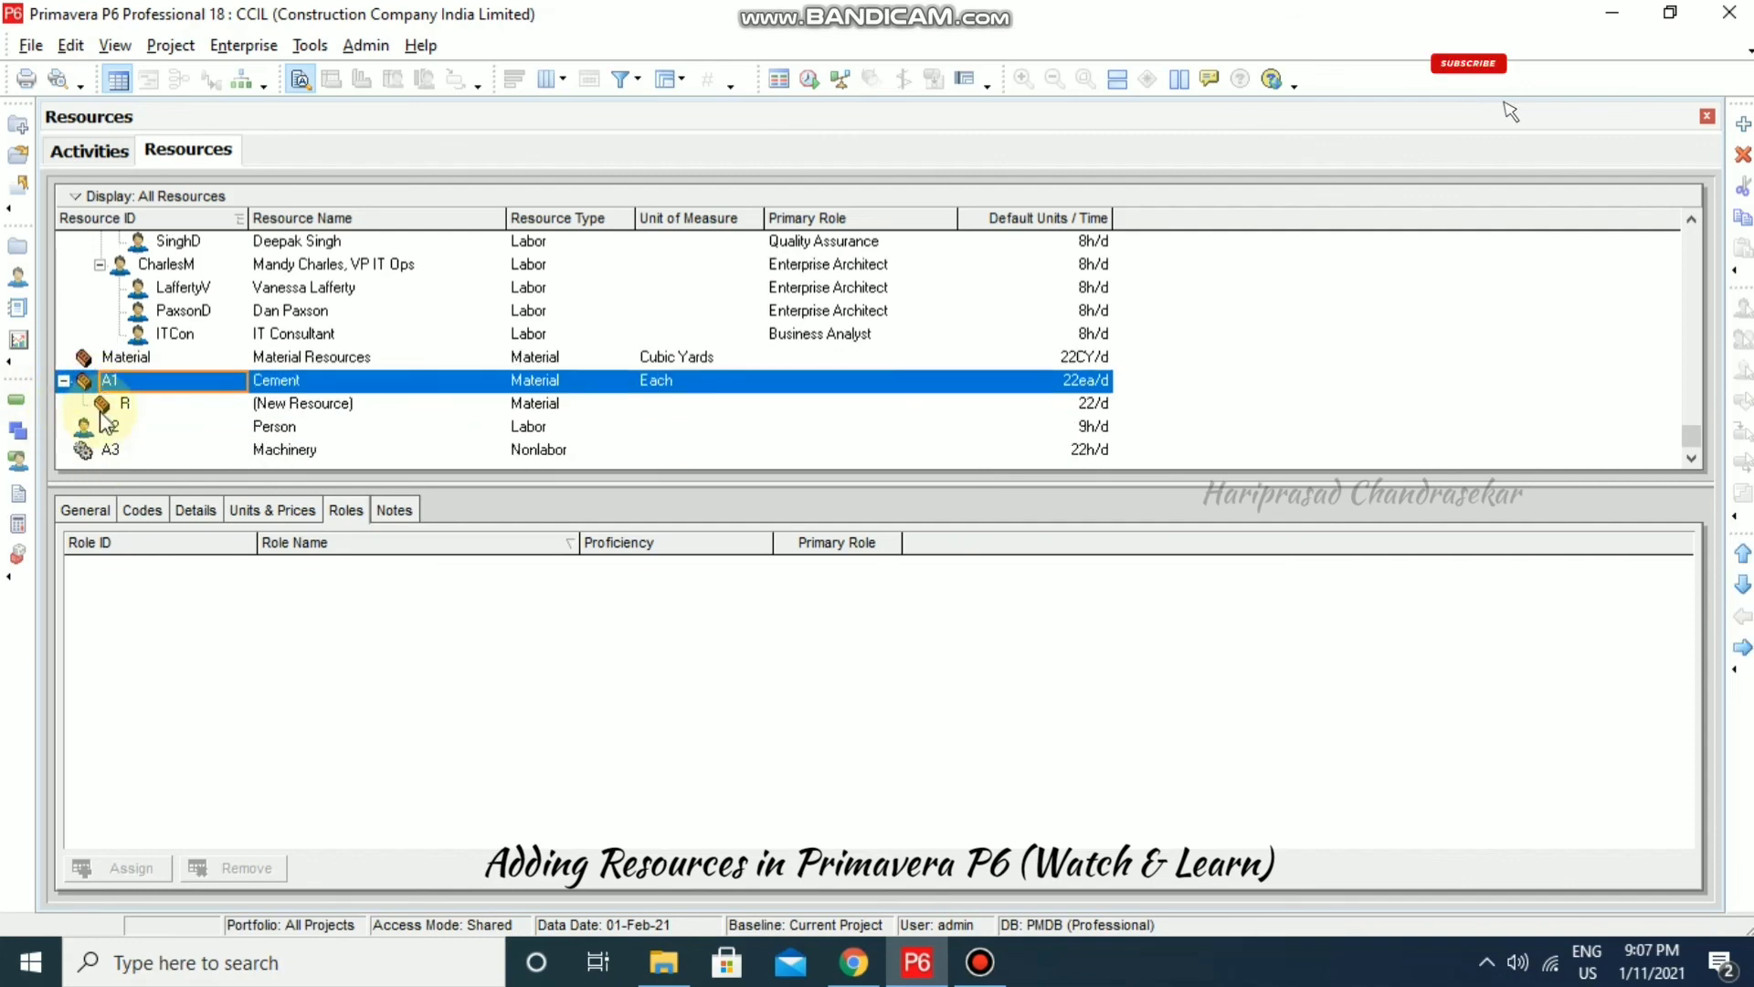
left_click(64, 380)
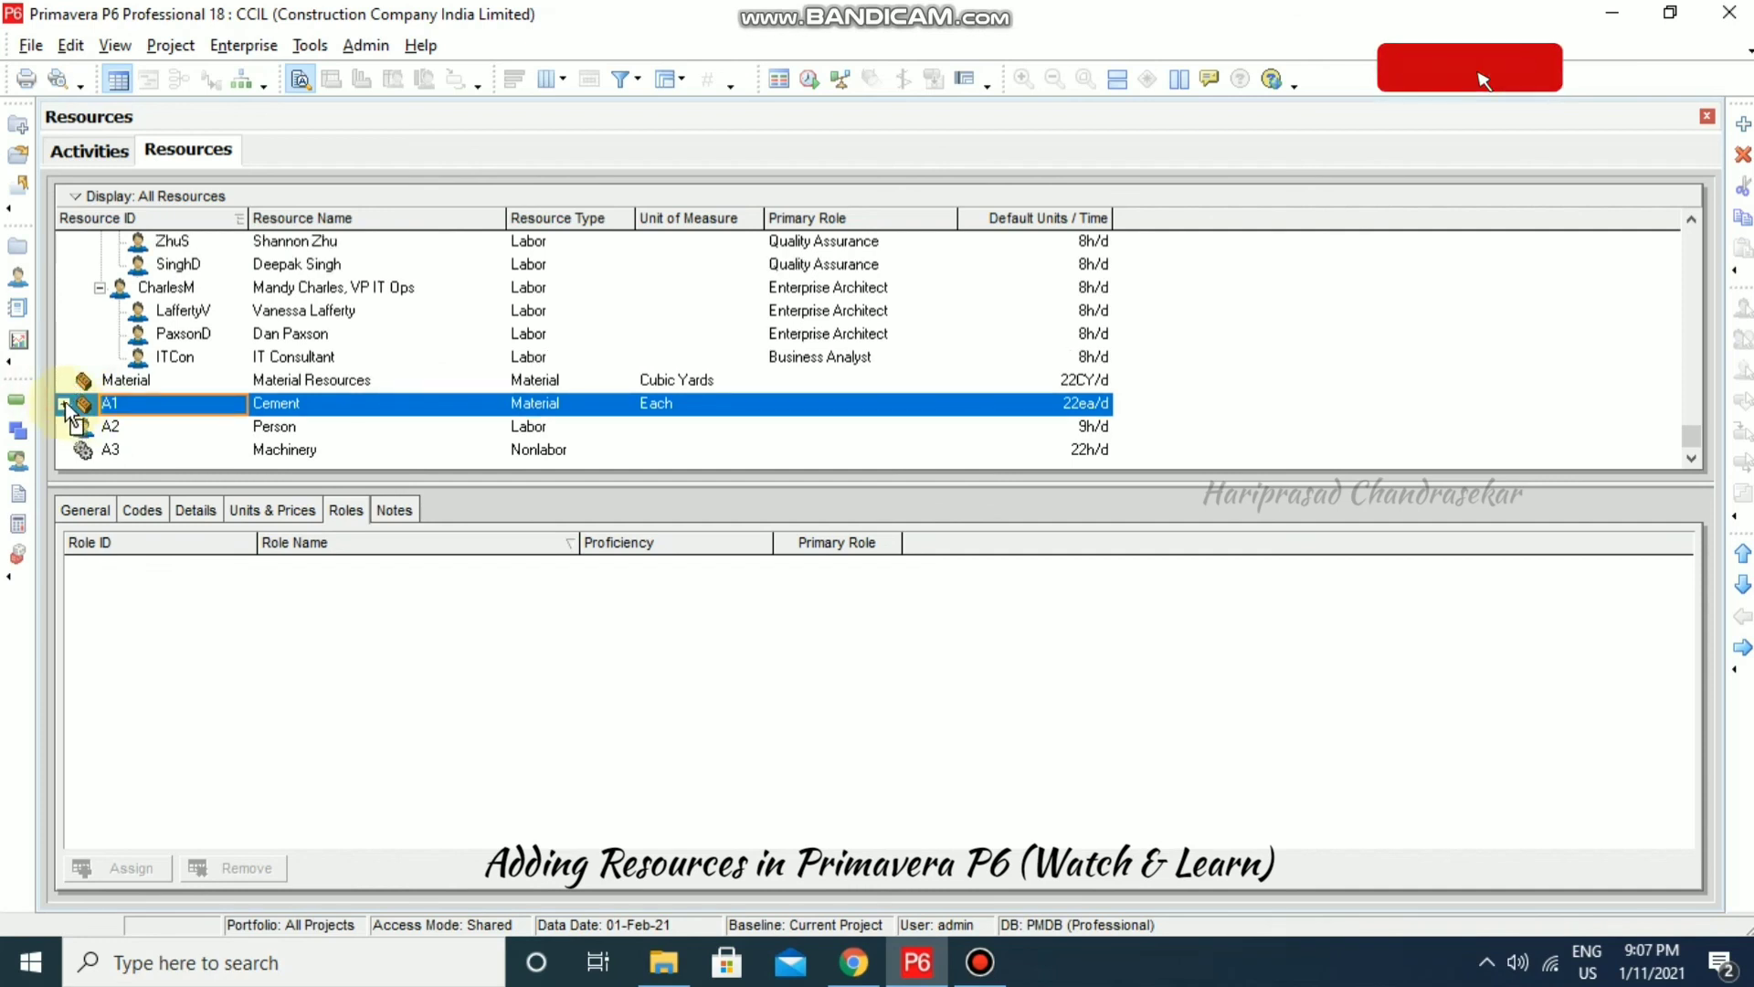
left_click(64, 403)
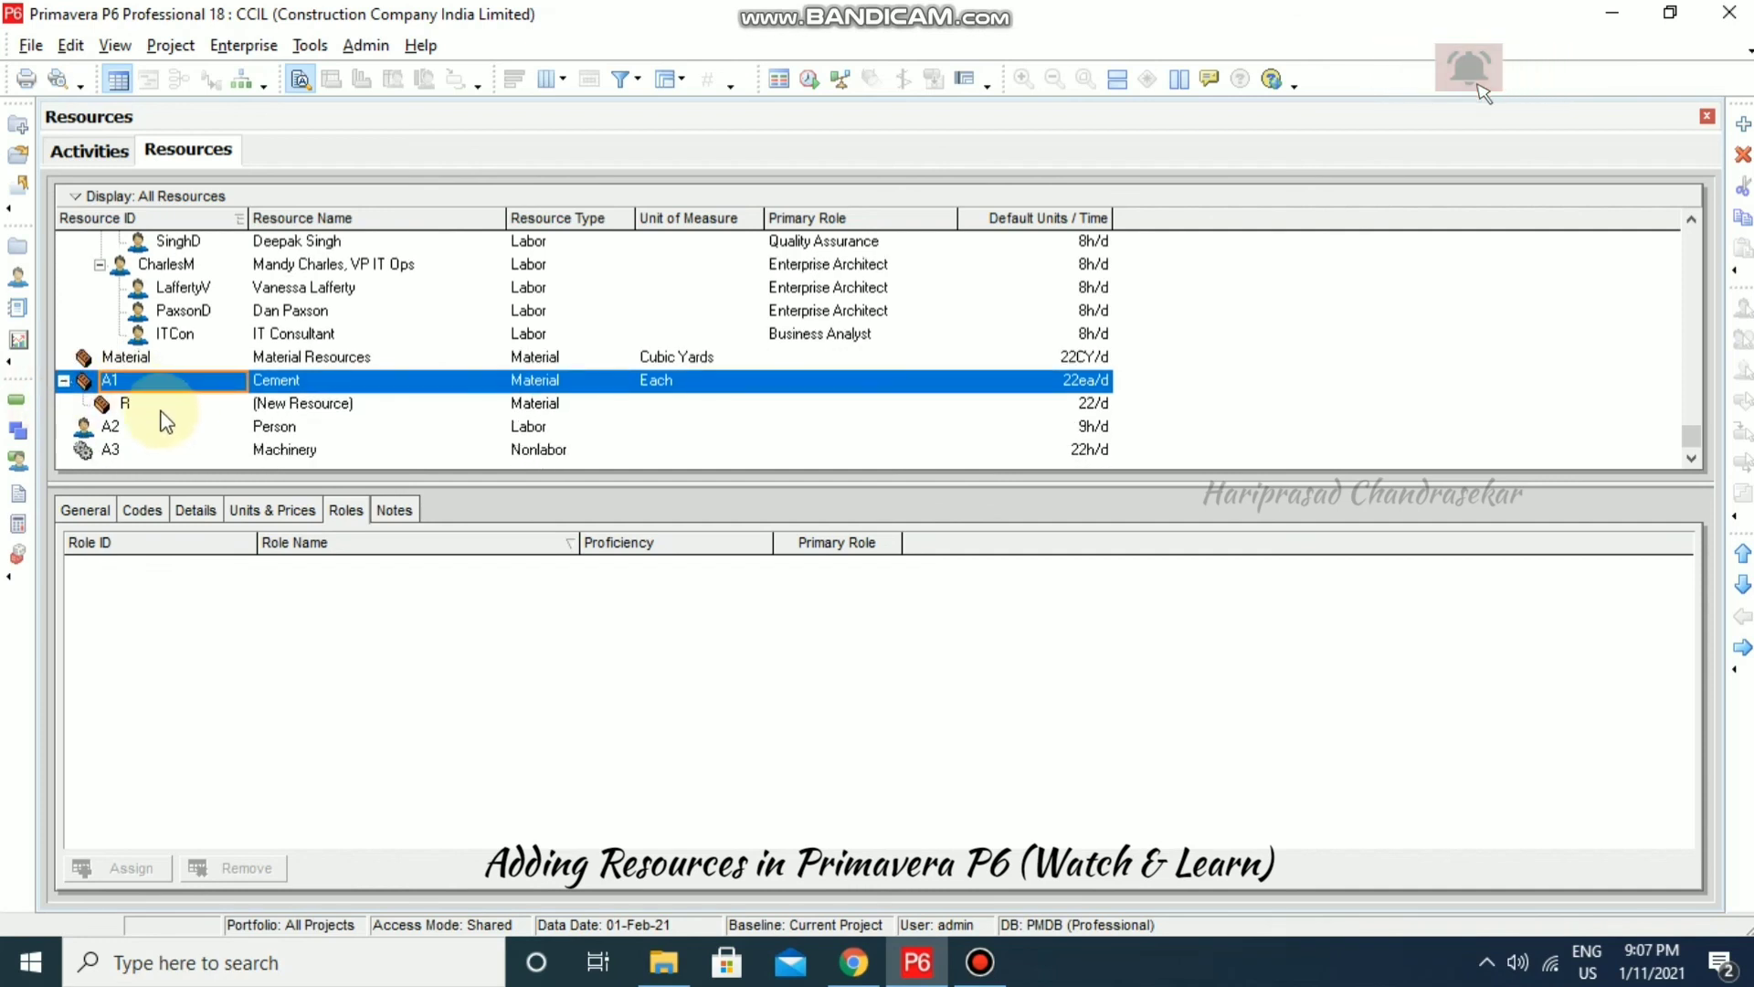